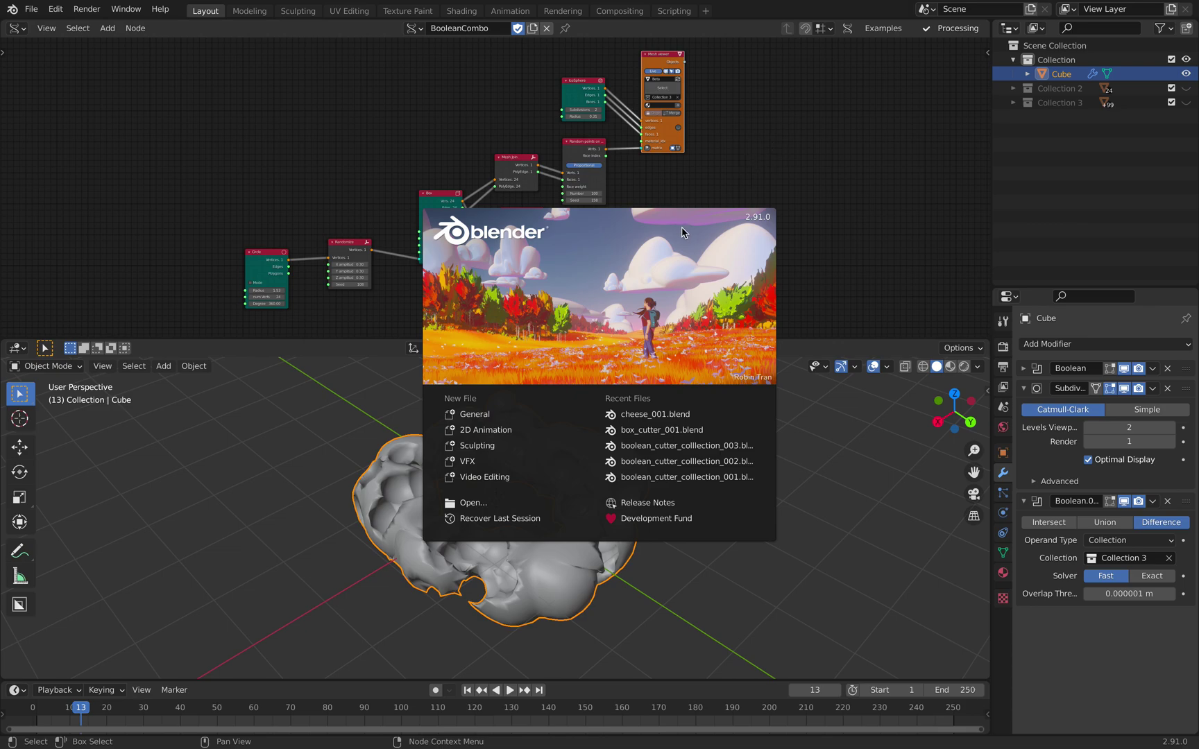
# Step: Dismiss the splash screen, enlarge the modifier properties area and expand both Boolean modifiers of the Cube
pyautogui.click(822, 451)
pyautogui.scroll(3, 777, 451)
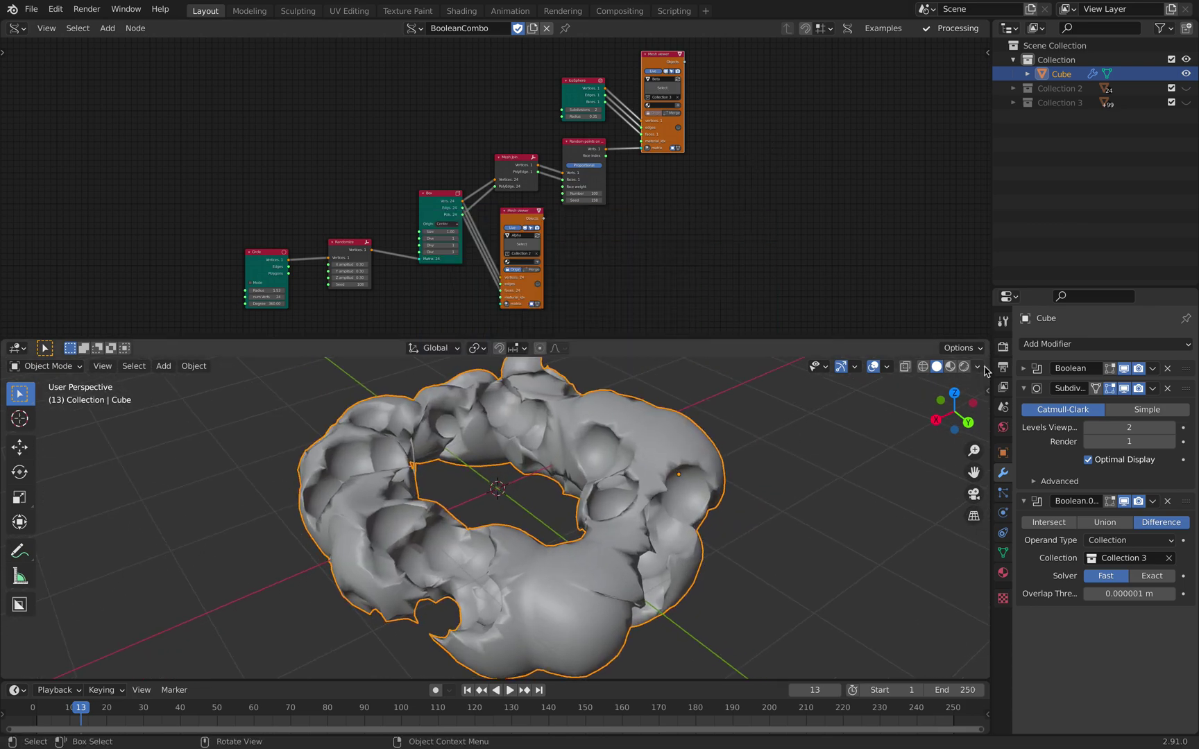
pyautogui.moveTo(1040, 286); pyautogui.dragTo(1041, 157)
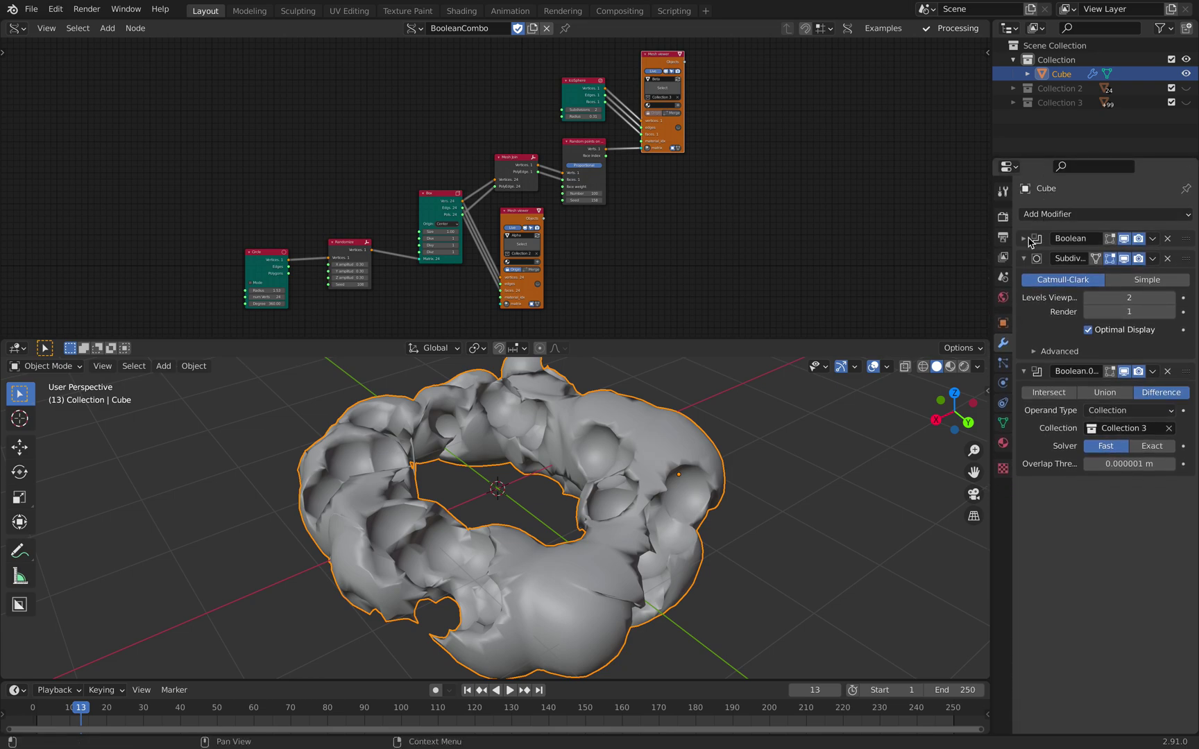
pyautogui.click(1024, 239)
pyautogui.click(1025, 469)
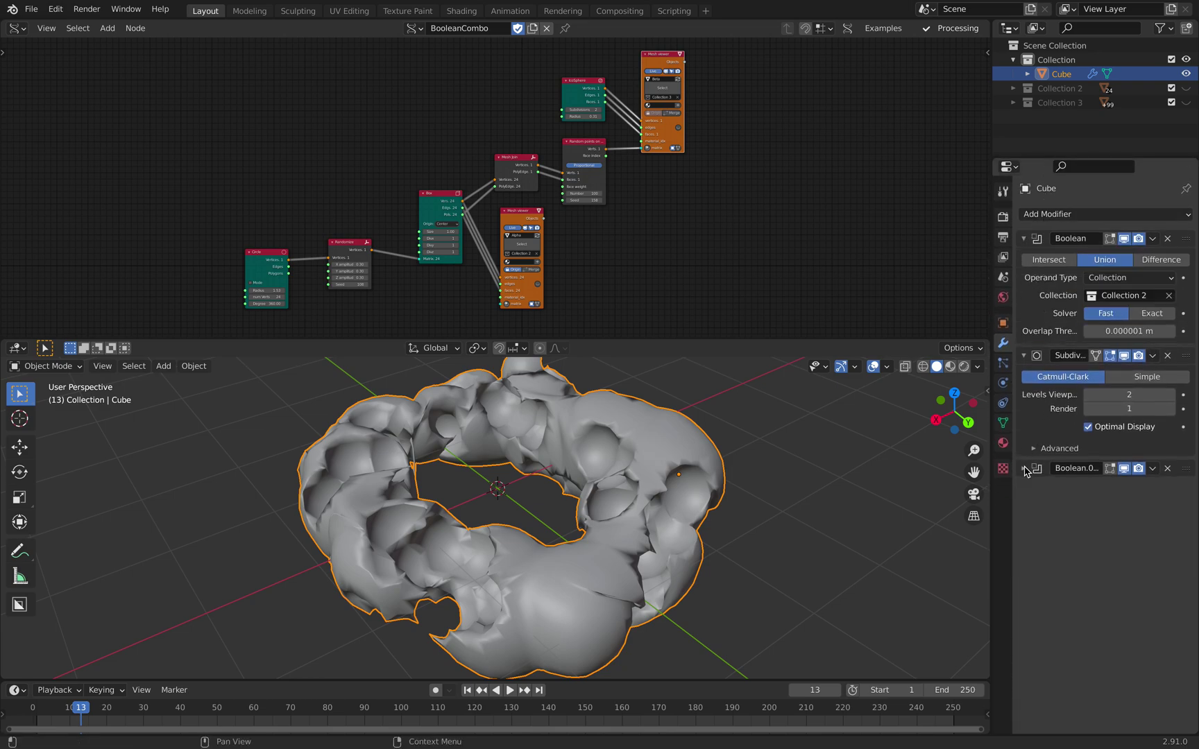
pyautogui.click(1024, 468)
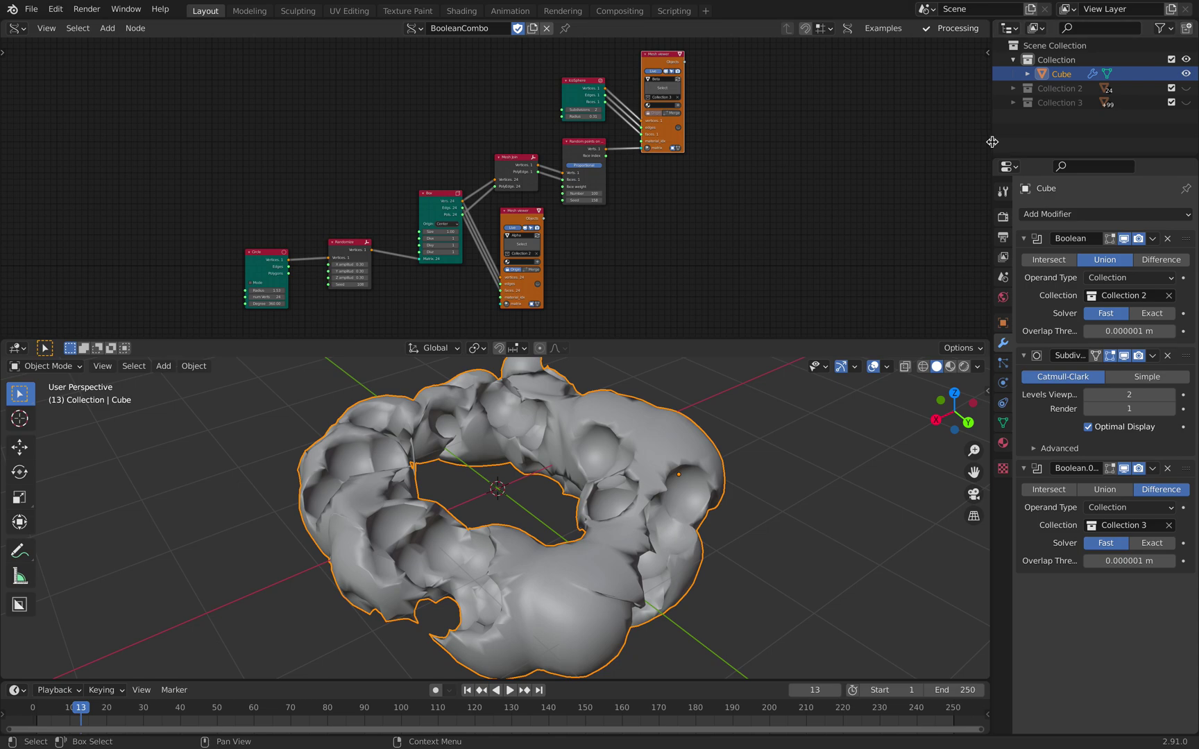
pyautogui.moveTo(990, 143); pyautogui.dragTo(961, 143)
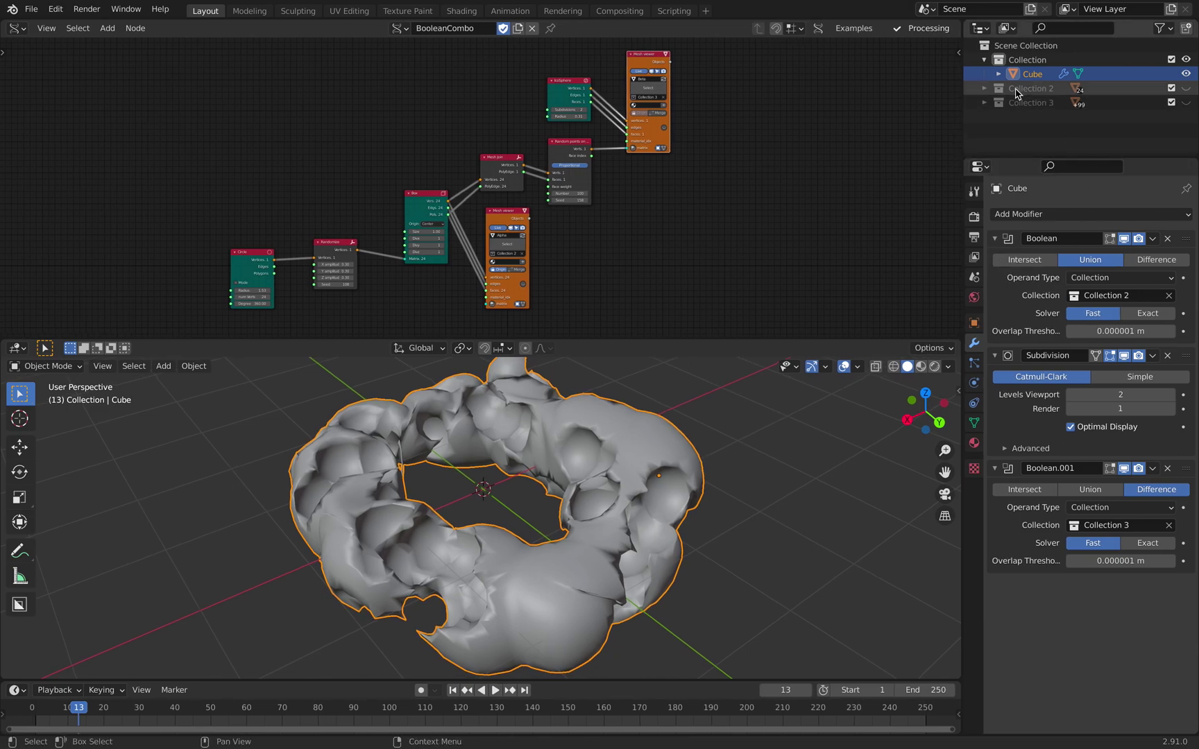
# Step: Unhide Collection 2 and Collection 3 and view their objects from another angle
pyautogui.click(985, 88)
pyautogui.click(985, 89)
pyautogui.click(1186, 89)
pyautogui.scroll(-3, 709, 500)
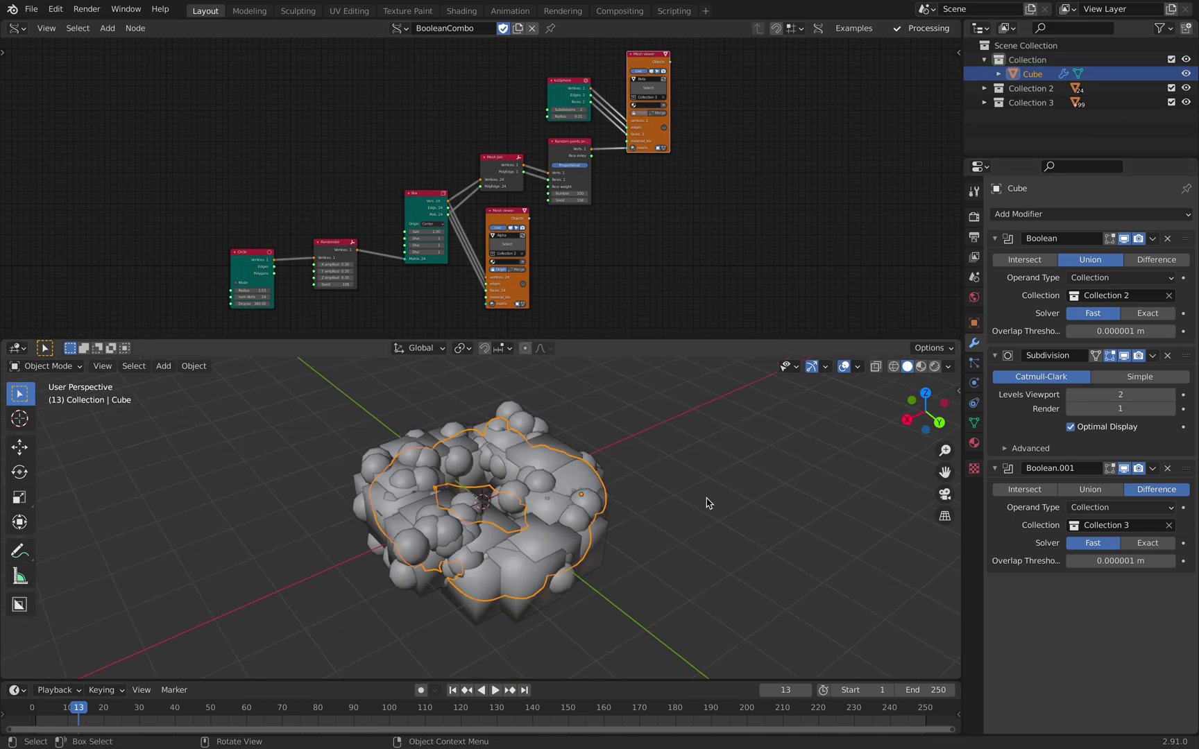
pyautogui.moveTo(709, 500); pyautogui.dragTo(655, 470, button='middle')
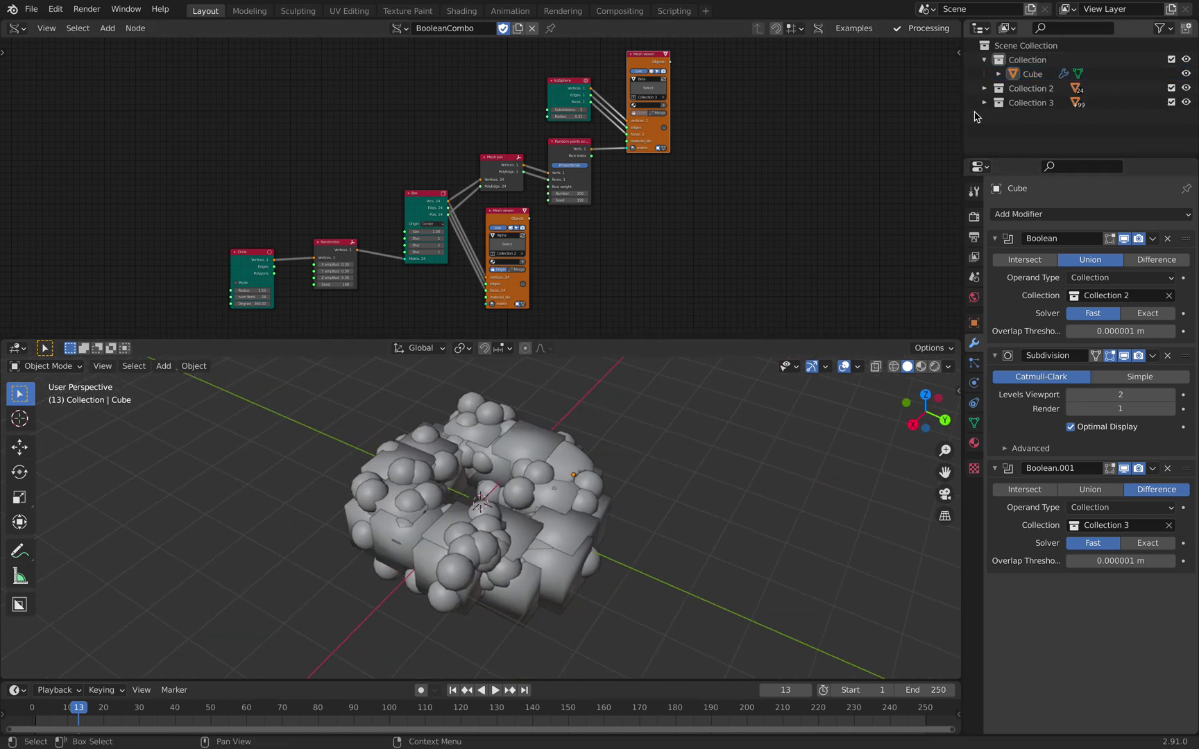
# Step: Enlarge the Outliner and inspect which objects belong to Collection 2 and Collection 3 by selecting some of their boxes and spheres
pyautogui.moveTo(963, 115); pyautogui.dragTo(939, 119)
pyautogui.moveTo(1028, 156); pyautogui.dragTo(1028, 264)
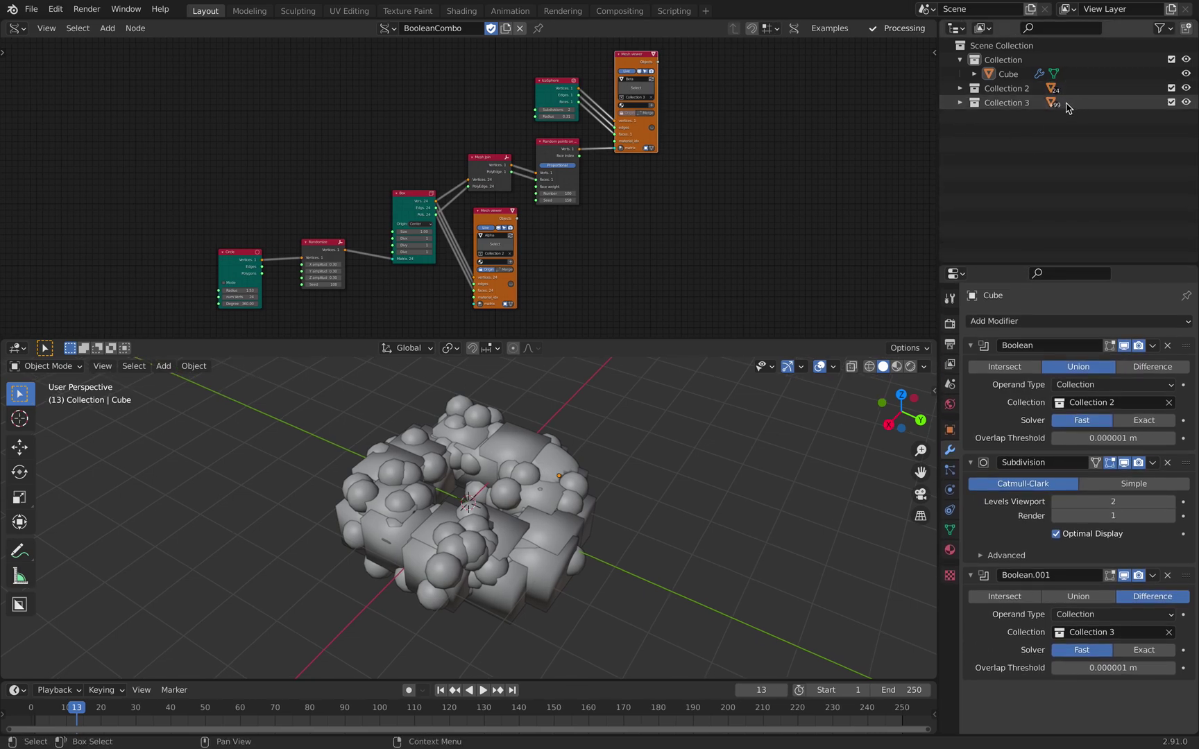
pyautogui.click(1017, 89)
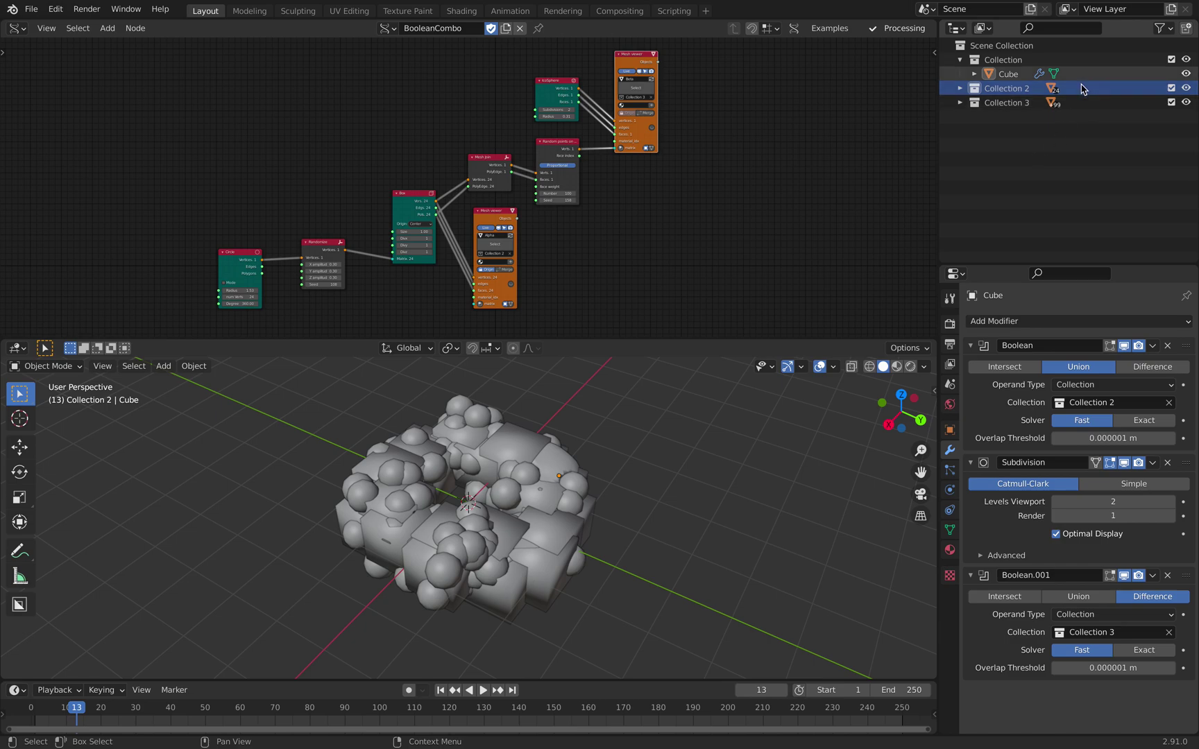
pyautogui.moveTo(619, 472); pyautogui.dragTo(528, 561, button='middle')
pyautogui.click(527, 561)
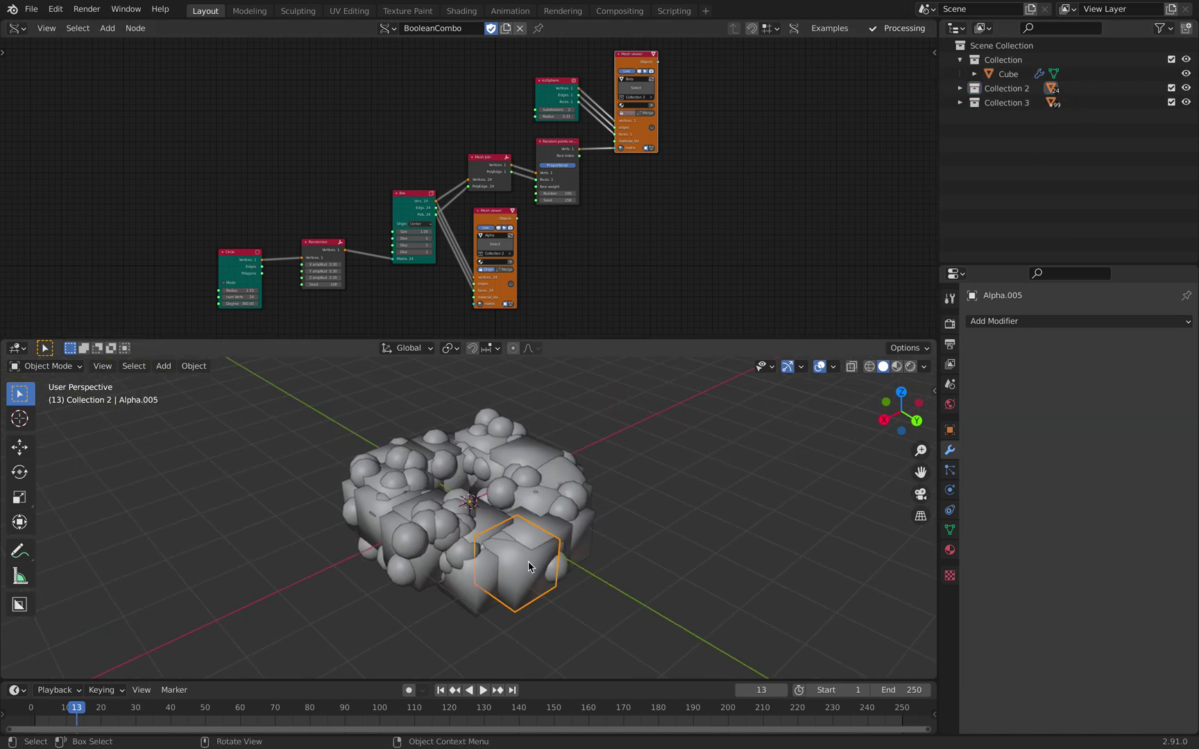
pyautogui.click(1086, 104)
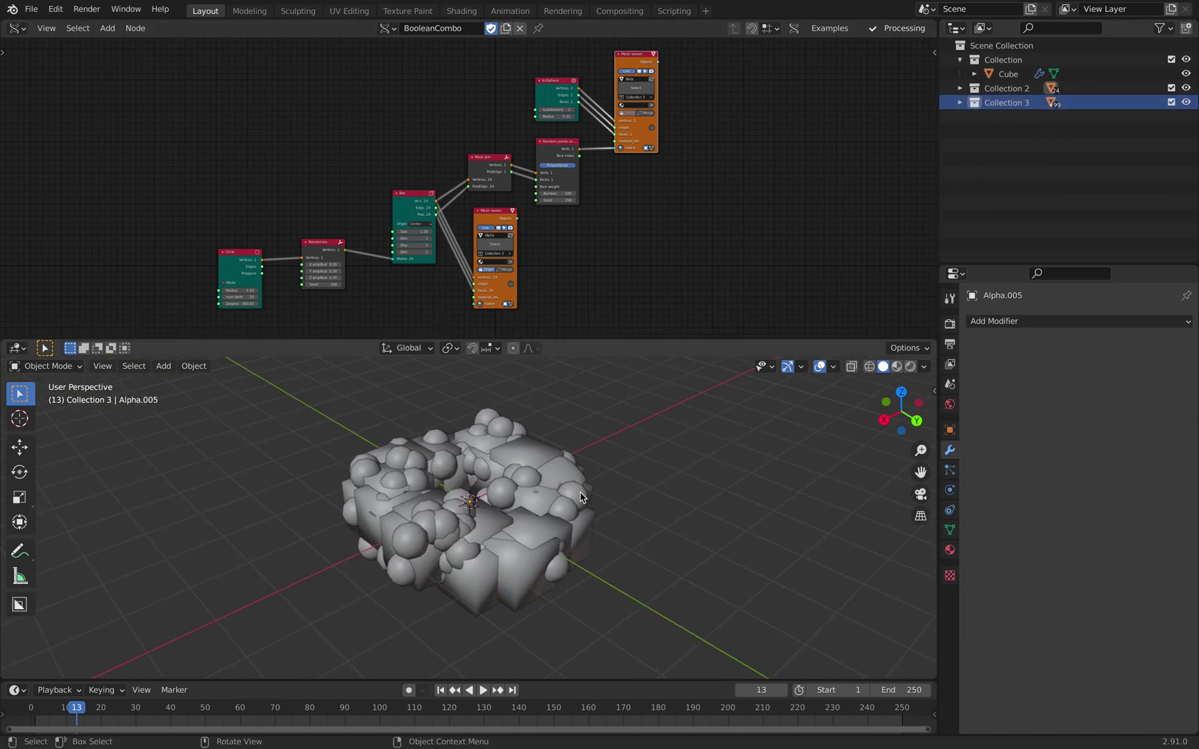
pyautogui.click(506, 423)
pyautogui.moveTo(541, 455); pyautogui.dragTo(589, 417, button='middle')
pyautogui.click(555, 463)
# Step: Hide Collection 3 and Collection 2, and select the Cube
pyautogui.click(1185, 103)
pyautogui.click(1185, 88)
pyautogui.click(610, 490)
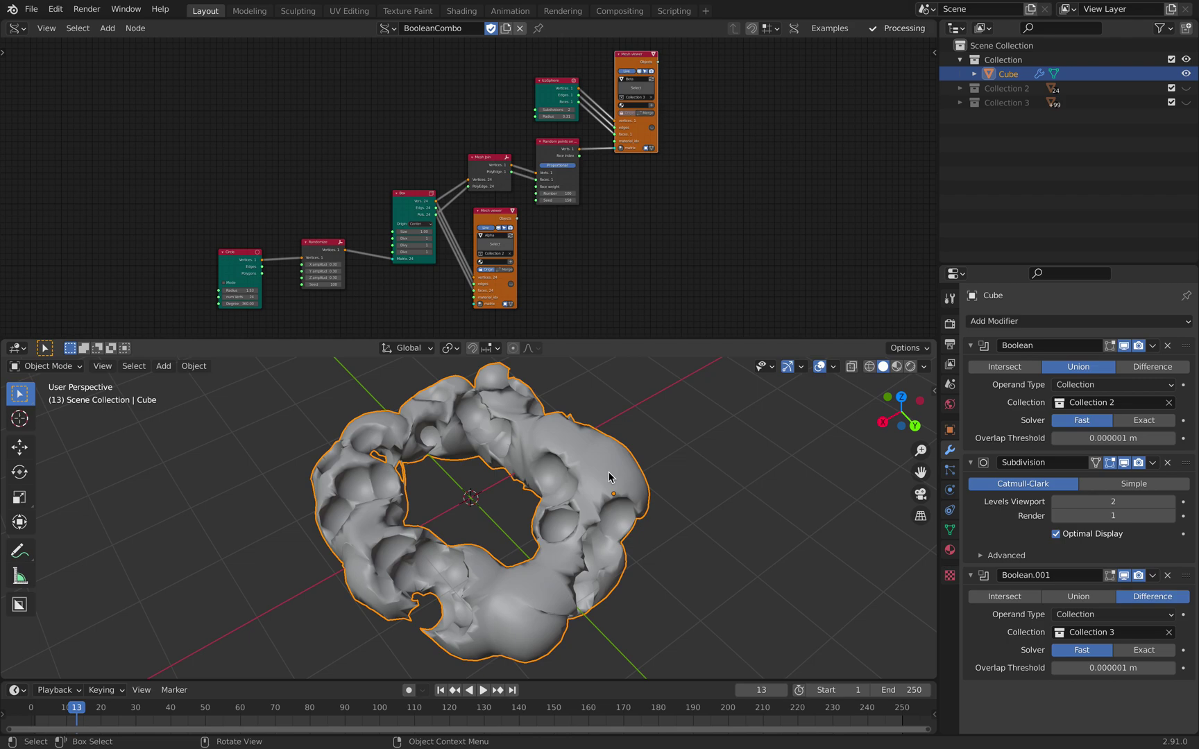
# Step: Enlarge the node editor by giving it more height than the 3D viewport
pyautogui.moveTo(416, 506)
pyautogui.mouseDown(button='middle')
pyautogui.moveTo(434, 476)
pyautogui.moveTo(444, 486)
pyautogui.moveTo(418, 527)
pyautogui.mouseUp(button='middle')
pyautogui.scroll(1, 373, 233)
pyautogui.moveTo(421, 235); pyautogui.dragTo(336, 201, button='middle')
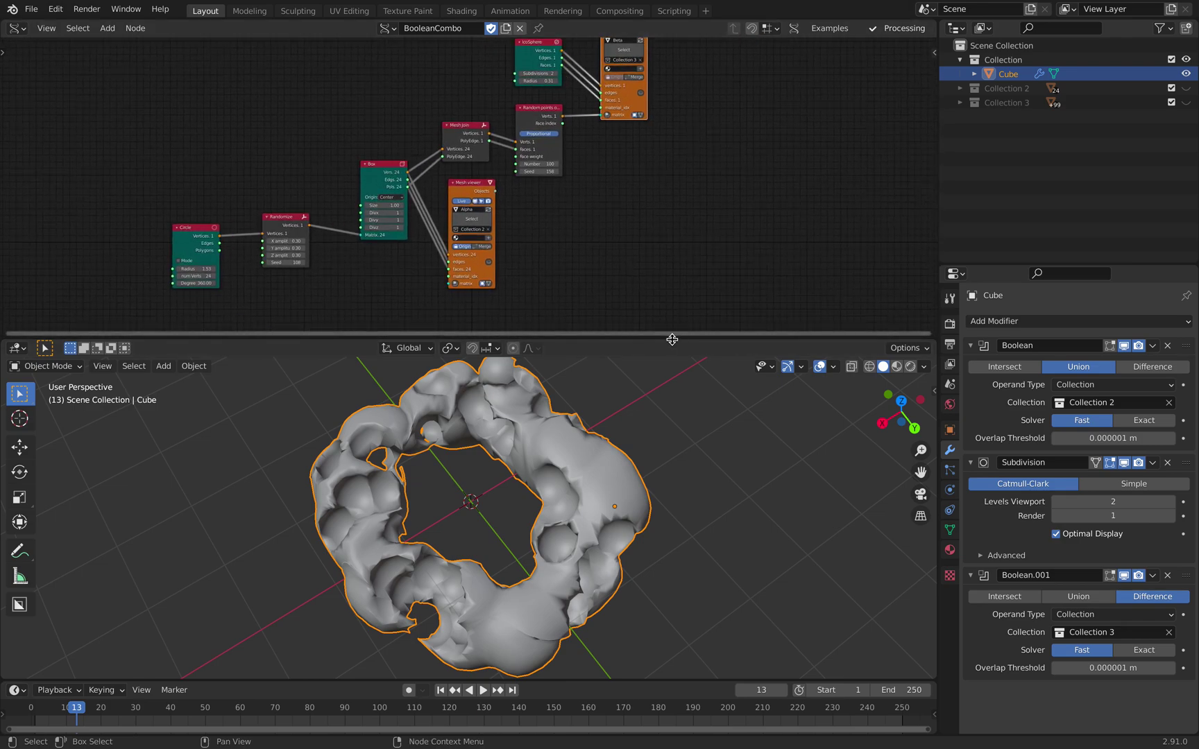
pyautogui.moveTo(671, 340); pyautogui.dragTo(671, 425)
# Step: Rearrange the Circle, Randomize, Box, Mesh join and Alpha Mesh viewer nodes into a clearer layout
pyautogui.scroll(4, 543, 253)
pyautogui.moveTo(301, 260); pyautogui.dragTo(353, 269, button='middle')
pyautogui.moveTo(147, 292); pyautogui.dragTo(211, 240)
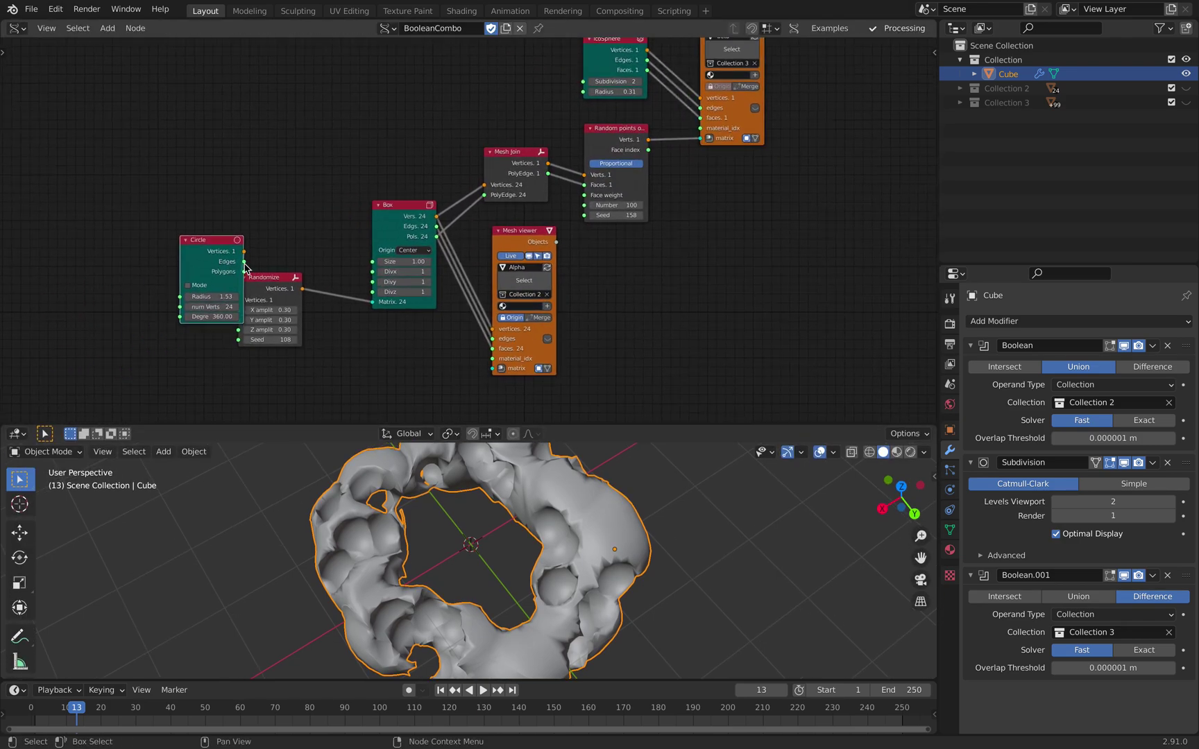
pyautogui.moveTo(272, 279); pyautogui.dragTo(306, 221)
pyautogui.moveTo(349, 214); pyautogui.dragTo(344, 265, button='middle')
pyautogui.scroll(1, 344, 265)
pyautogui.moveTo(388, 254); pyautogui.dragTo(382, 224)
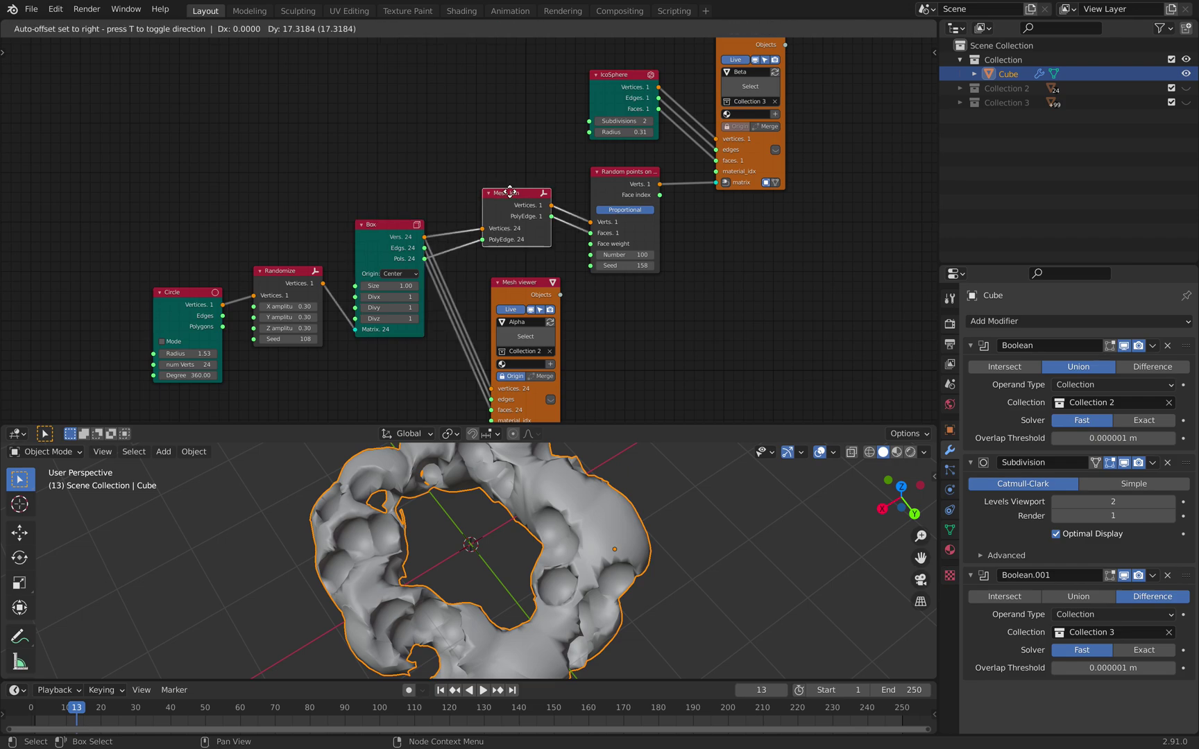
pyautogui.moveTo(514, 197); pyautogui.dragTo(509, 145)
pyautogui.moveTo(520, 282); pyautogui.dragTo(516, 239)
pyautogui.moveTo(591, 416); pyautogui.dragTo(624, 414, button='middle')
# Step: Set the Randomize node's seed to 142 and the Random points node's seed to 310
pyautogui.moveTo(442, 292); pyautogui.dragTo(441, 248, button='middle')
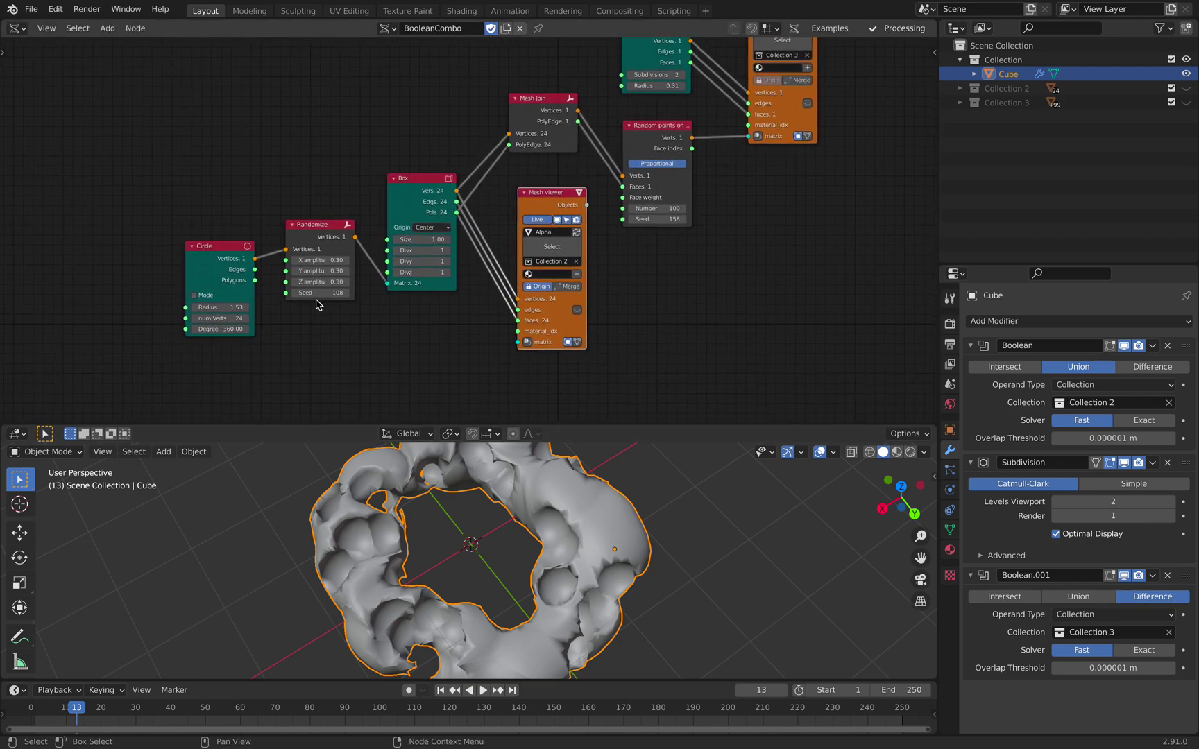
pyautogui.moveTo(309, 298); pyautogui.dragTo(270, 291, button='middle')
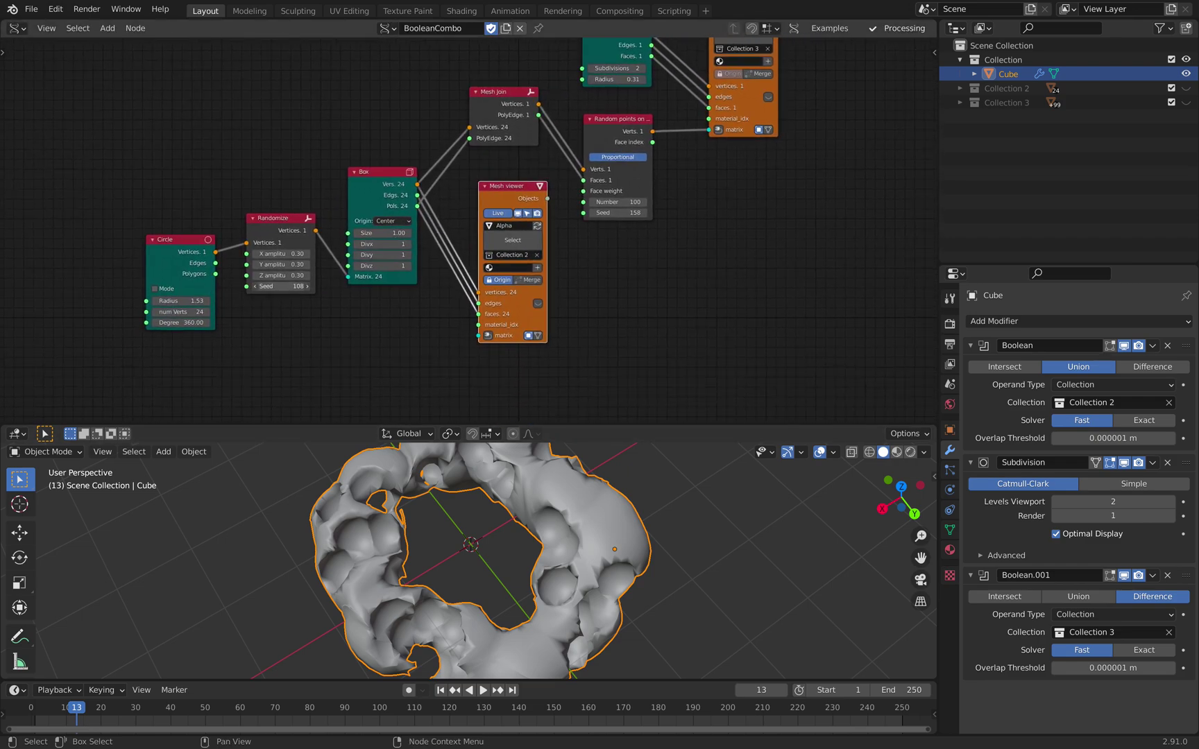
pyautogui.moveTo(270, 286); pyautogui.dragTo(299, 287)
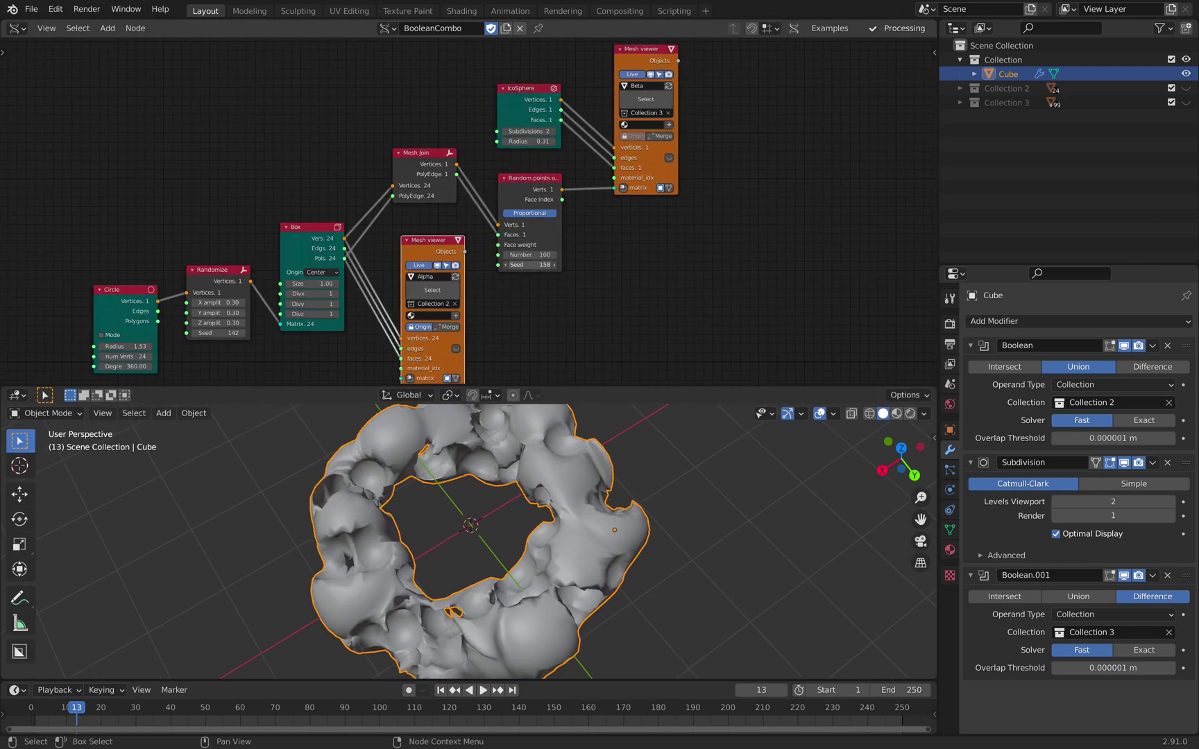
pyautogui.moveTo(529, 264); pyautogui.dragTo(590, 265)
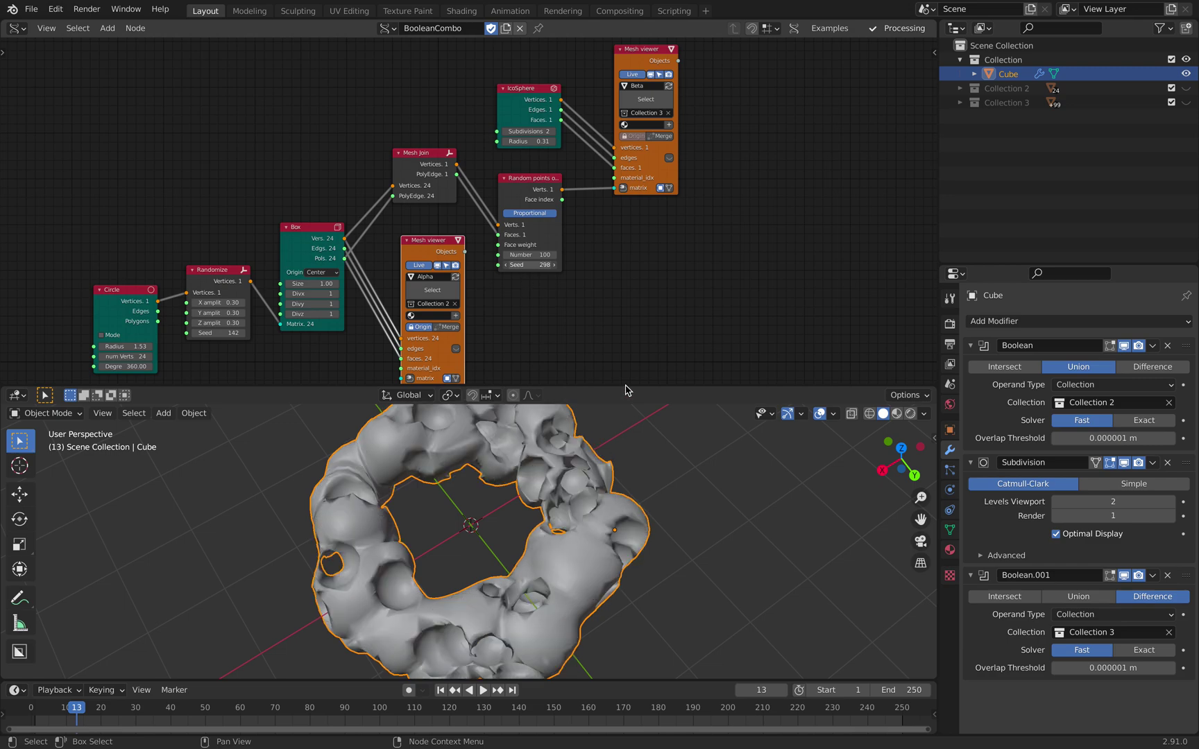
# Step: Enlarge the 3D viewport, deselect the ring and examine it alongside the whole node tree and the Subdivision modifier
pyautogui.moveTo(624, 386); pyautogui.dragTo(636, 305)
pyautogui.click(676, 371)
pyautogui.moveTo(683, 381); pyautogui.dragTo(509, 343, button='middle')
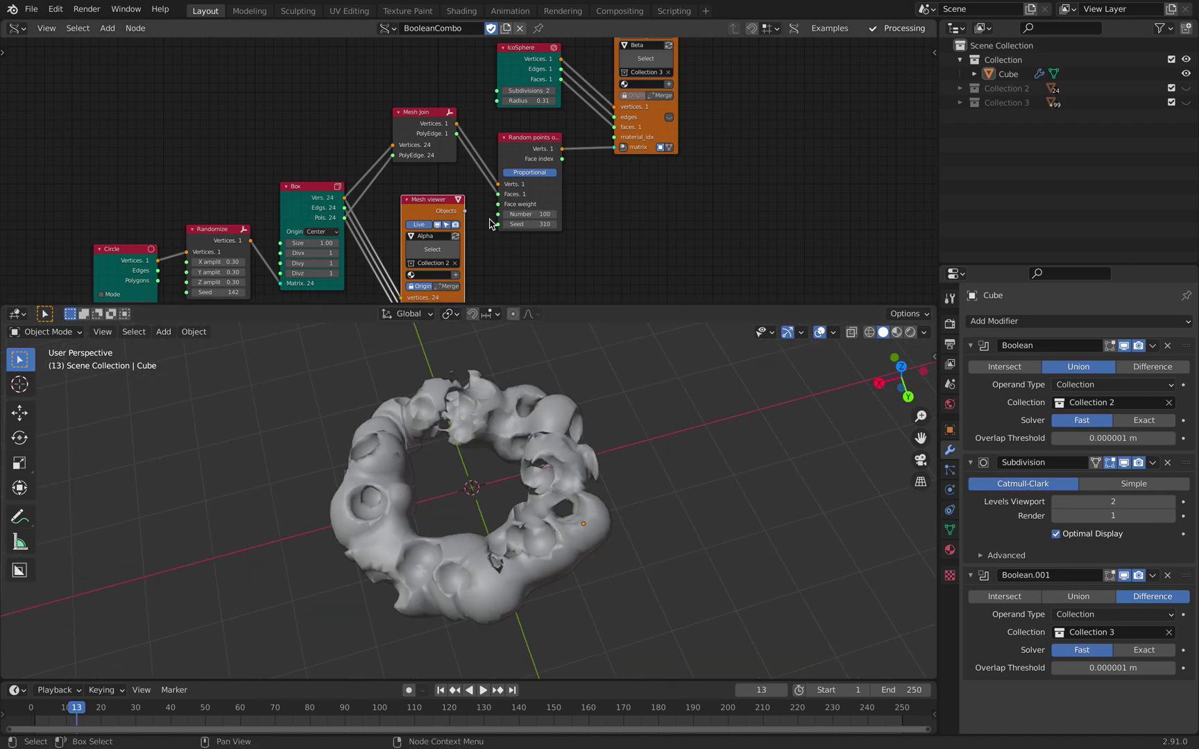
pyautogui.scroll(-1, 489, 223)
pyautogui.scroll(-1, 647, 236)
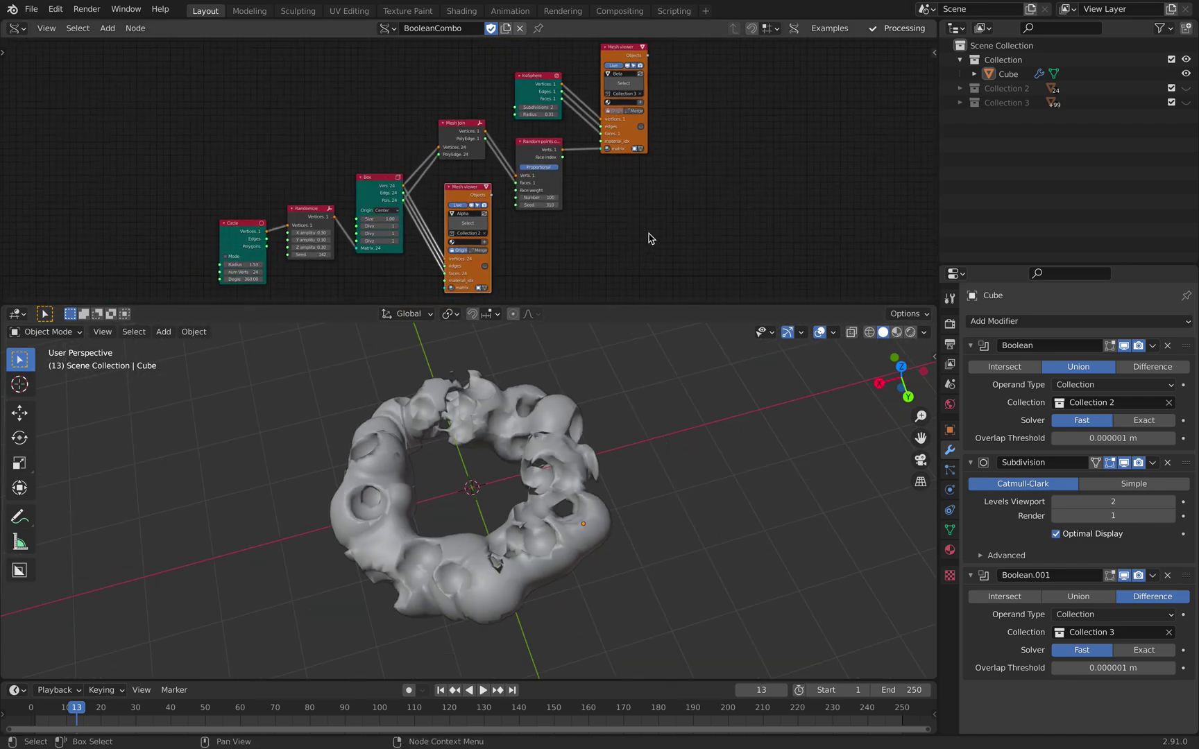
pyautogui.click(972, 465)
pyautogui.click(972, 465)
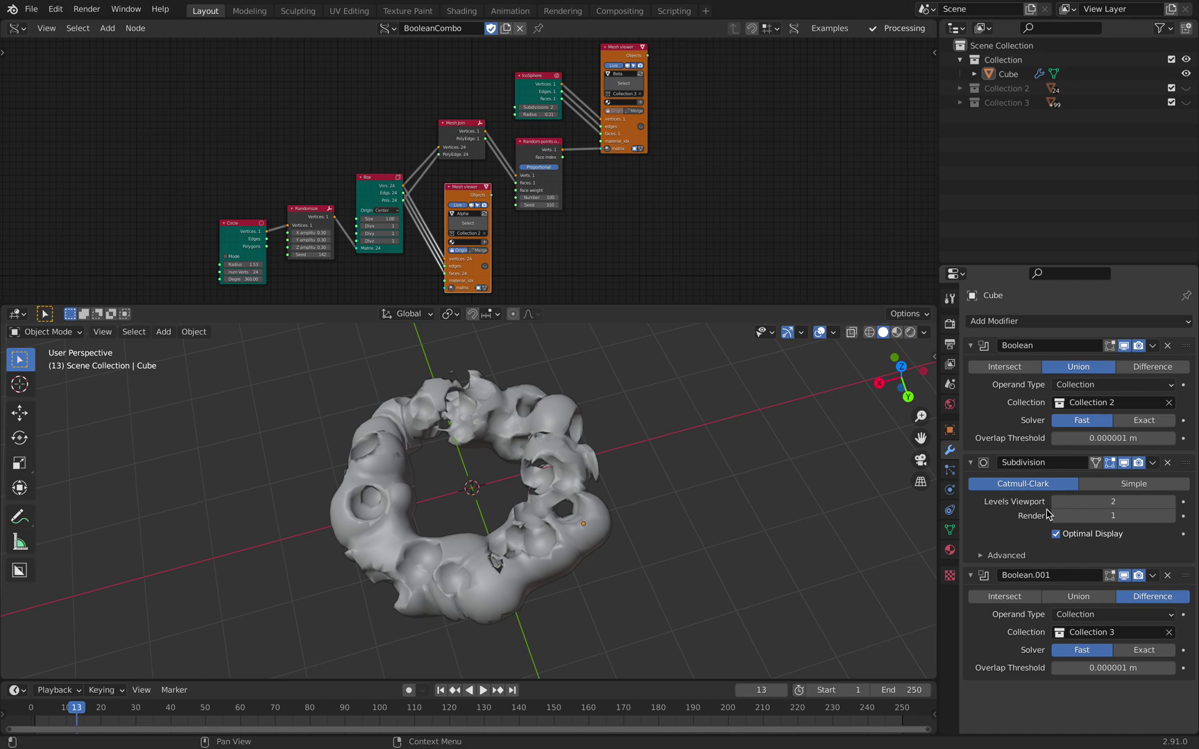
# Step: Reposition the Randomize and Box nodes so that Box sits higher than Randomize
pyautogui.moveTo(613, 366); pyautogui.dragTo(586, 375, button='middle')
pyautogui.scroll(5, 340, 227)
pyautogui.moveTo(342, 227); pyautogui.dragTo(321, 195, button='middle')
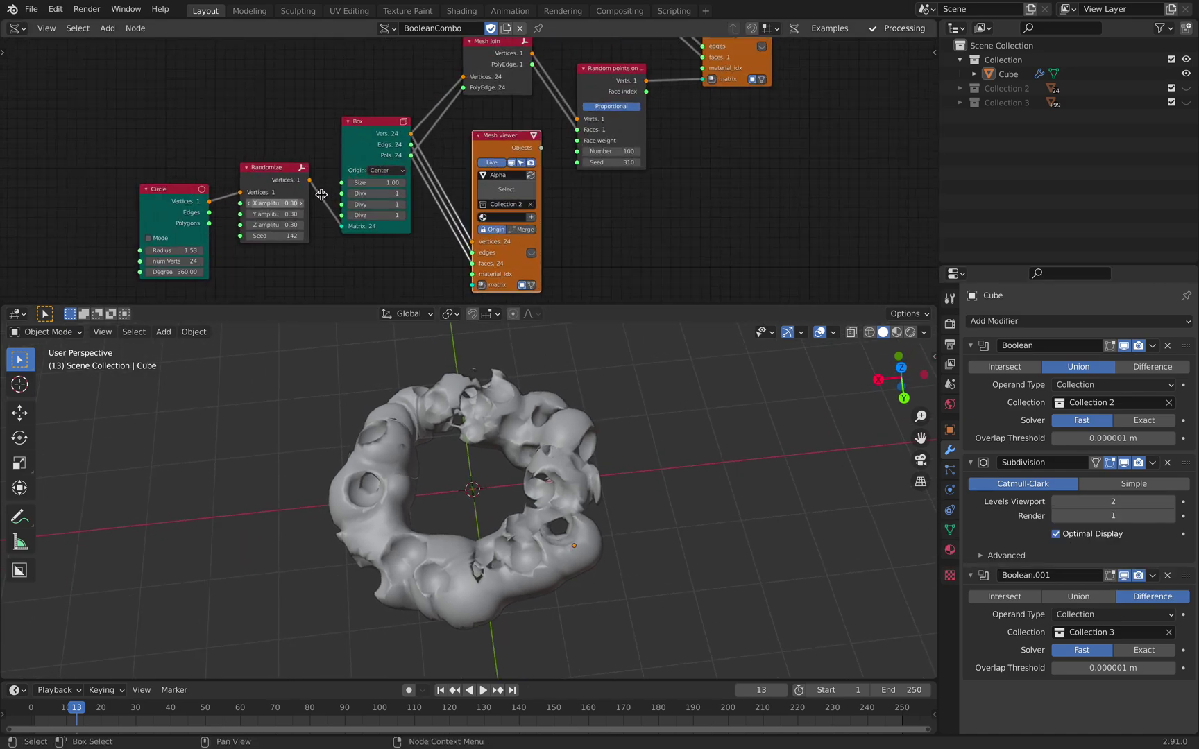
pyautogui.scroll(1, 321, 195)
pyautogui.moveTo(273, 171); pyautogui.dragTo(270, 160)
pyautogui.moveTo(361, 142); pyautogui.dragTo(367, 89)
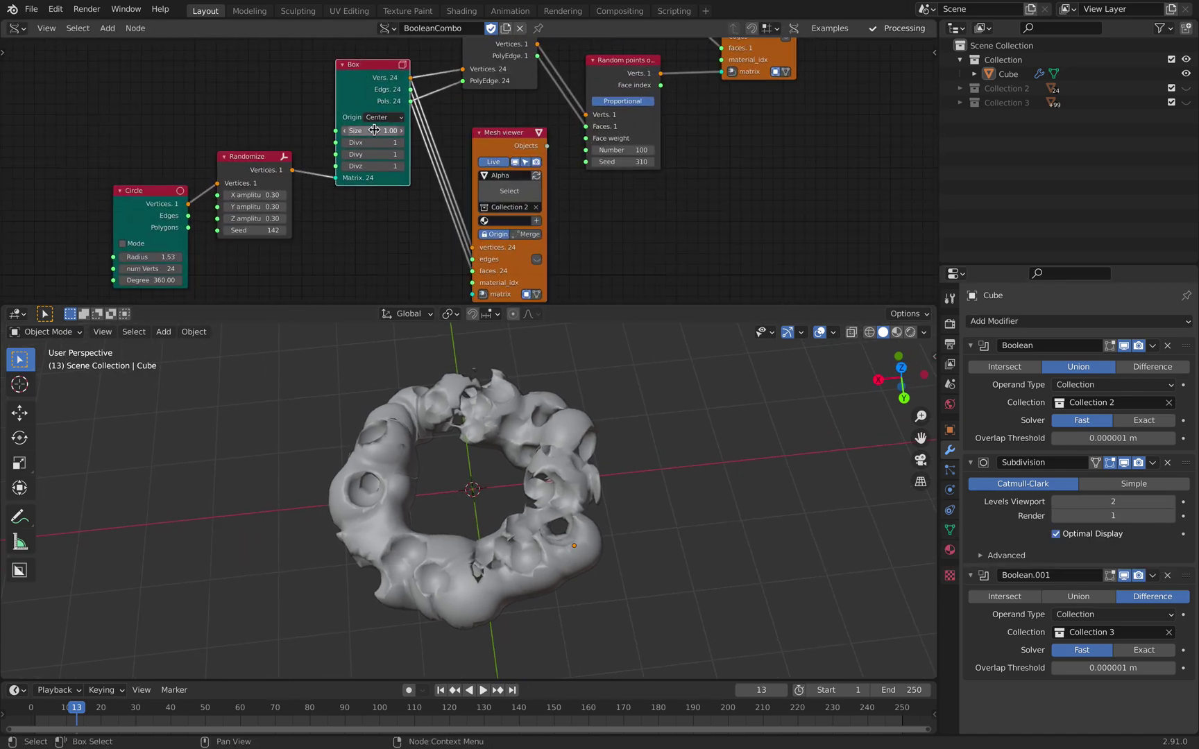
# Step: Set the Box node's size to 1.4 and check the thicker ring from another angle
pyautogui.click(377, 131)
pyautogui.write('1.4')
pyautogui.press('Return')
pyautogui.moveTo(549, 398); pyautogui.dragTo(504, 480, button='middle')
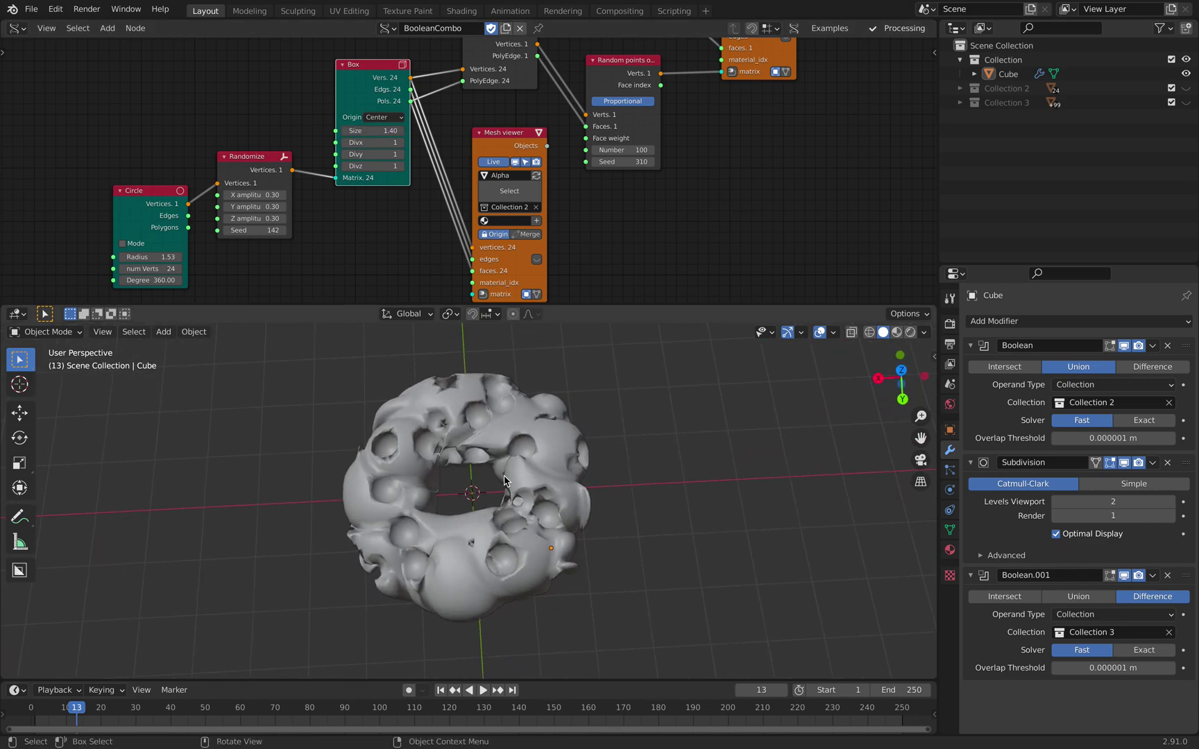
# Step: Move the Circle node farther away from the Randomize node
pyautogui.moveTo(284, 165); pyautogui.dragTo(317, 154, button='middle')
pyautogui.click(296, 144)
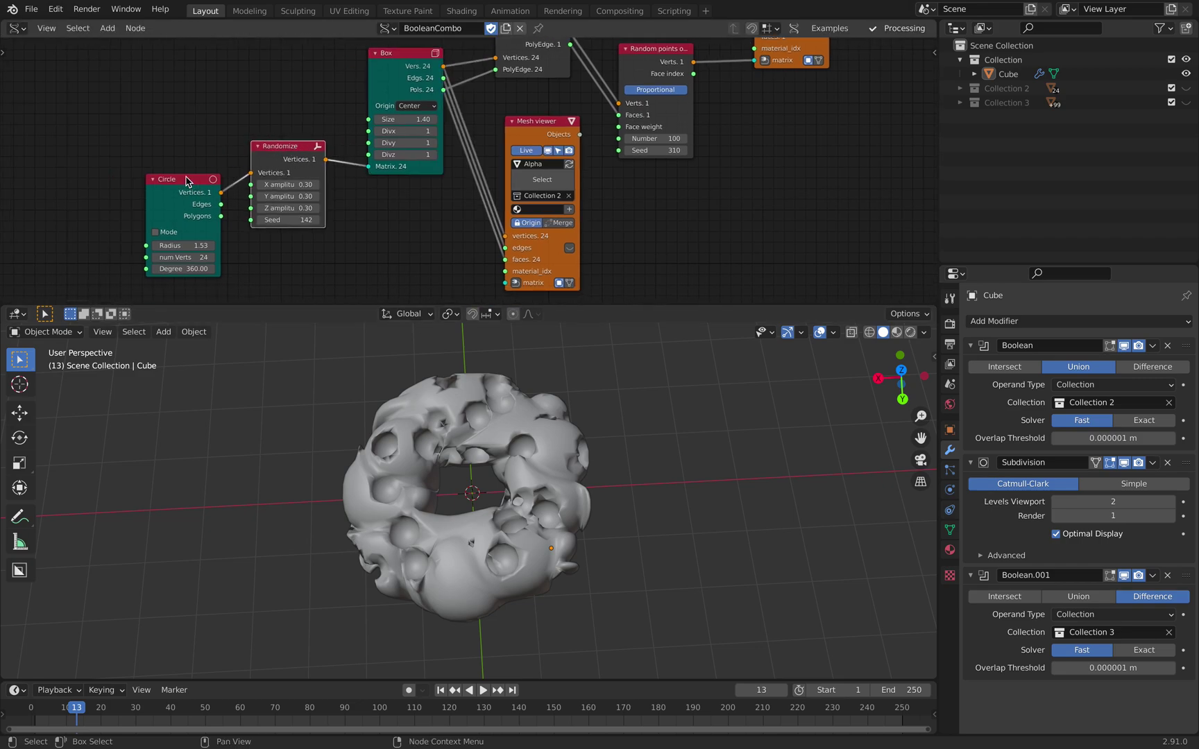
pyautogui.scroll(2, 152, 157)
pyautogui.moveTo(188, 180); pyautogui.dragTo(101, 156)
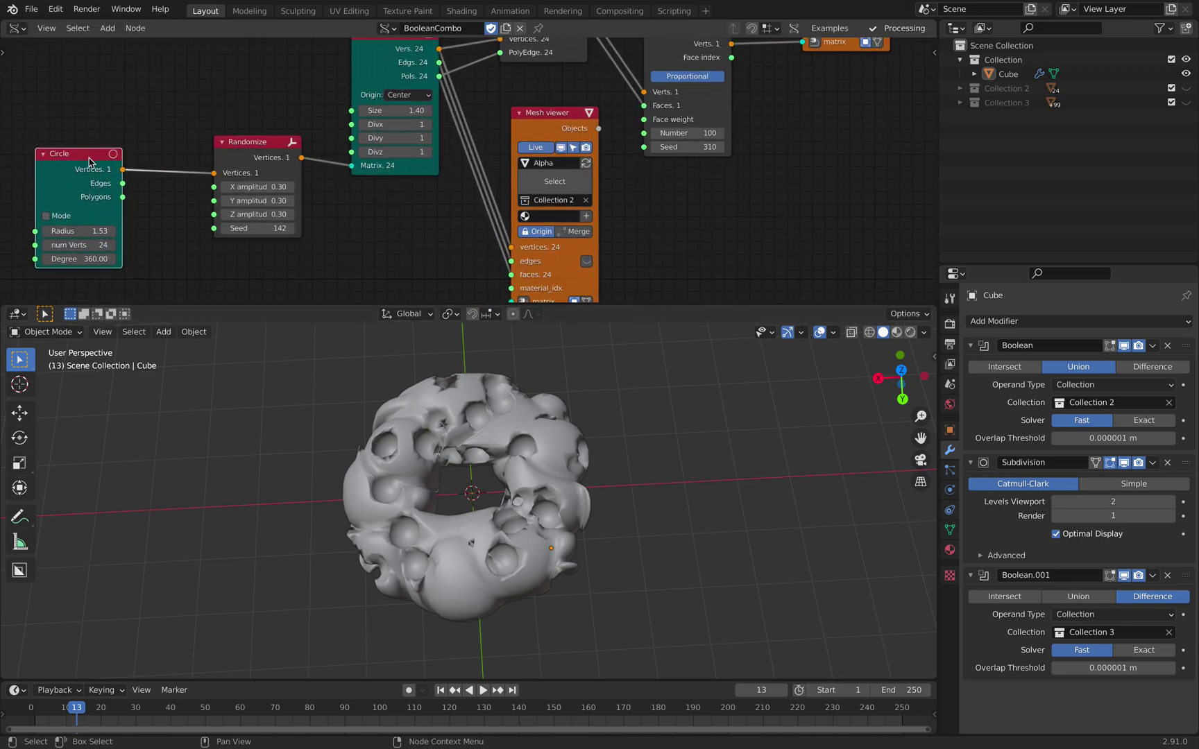
# Step: Set the Circle node's radius to 1
pyautogui.click(111, 225)
pyautogui.write('1')
pyautogui.press('Return')
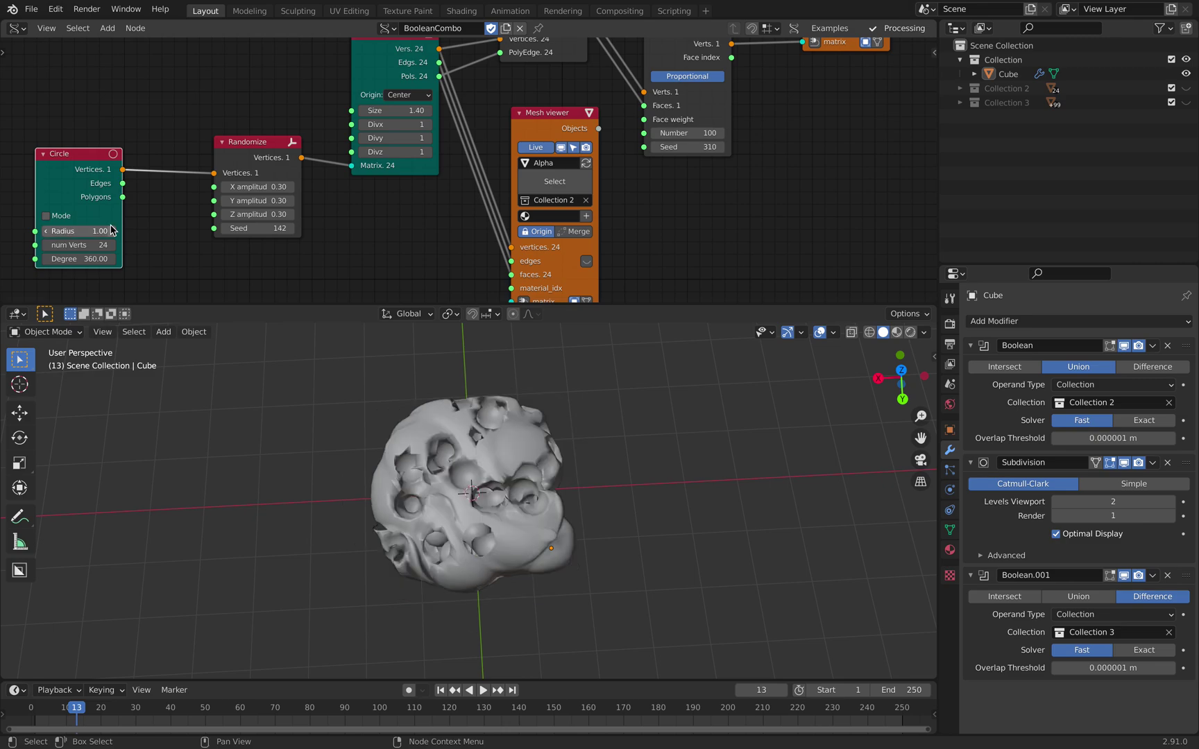
# Step: Set the Circle node's radius to 4 and view the whole ring
pyautogui.moveTo(76, 231); pyautogui.dragTo(78, 230)
pyautogui.click(75, 231)
pyautogui.write('4')
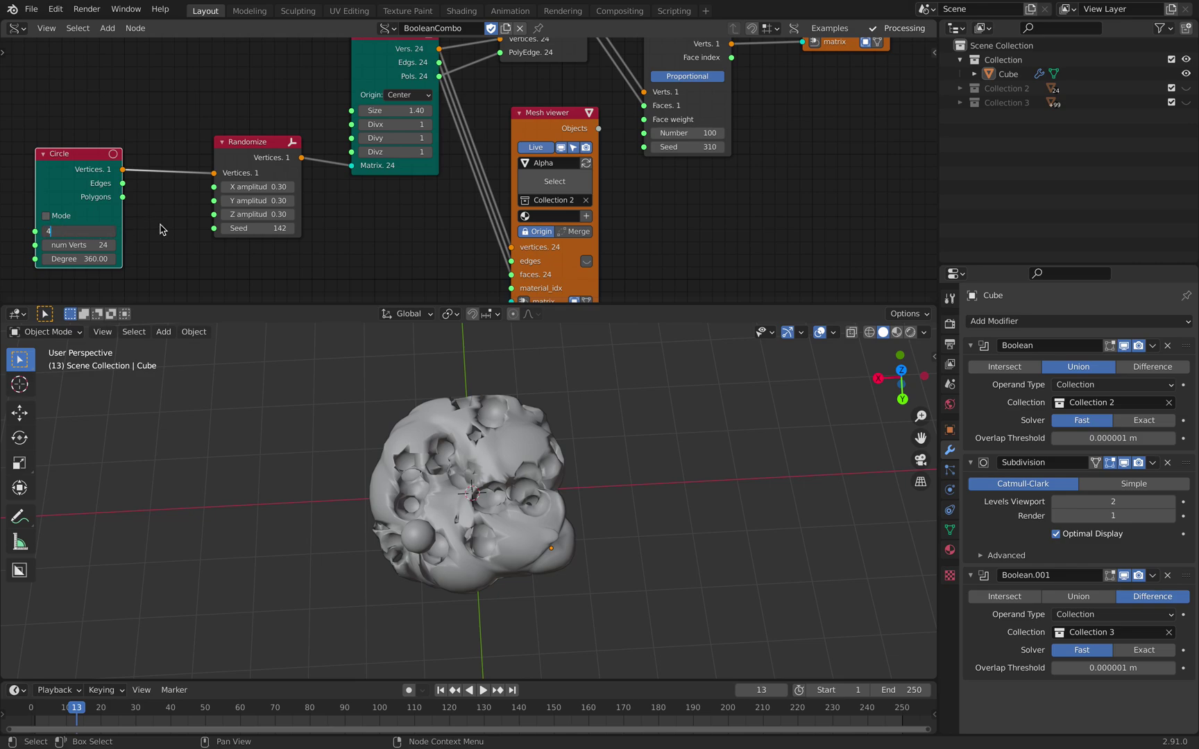
pyautogui.press('Return')
pyautogui.scroll(-3, 456, 426)
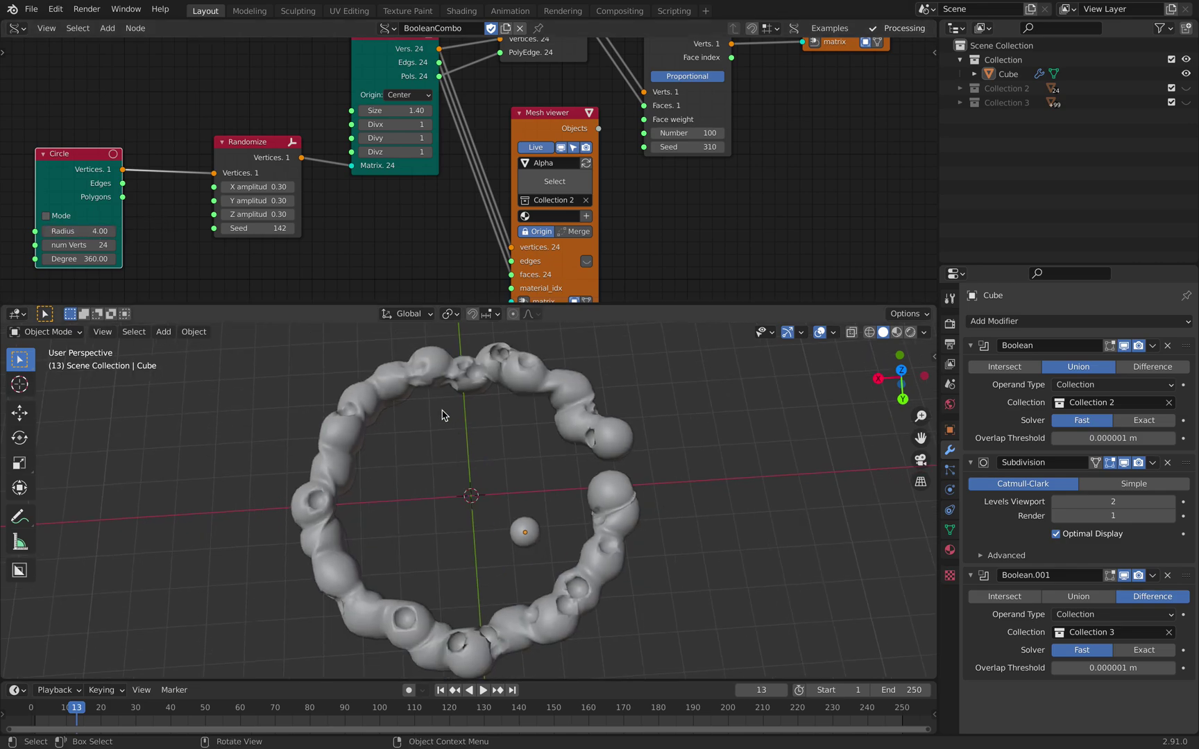
# Step: Set the Circle node's radius to 2
pyautogui.click(76, 231)
pyautogui.write('32')
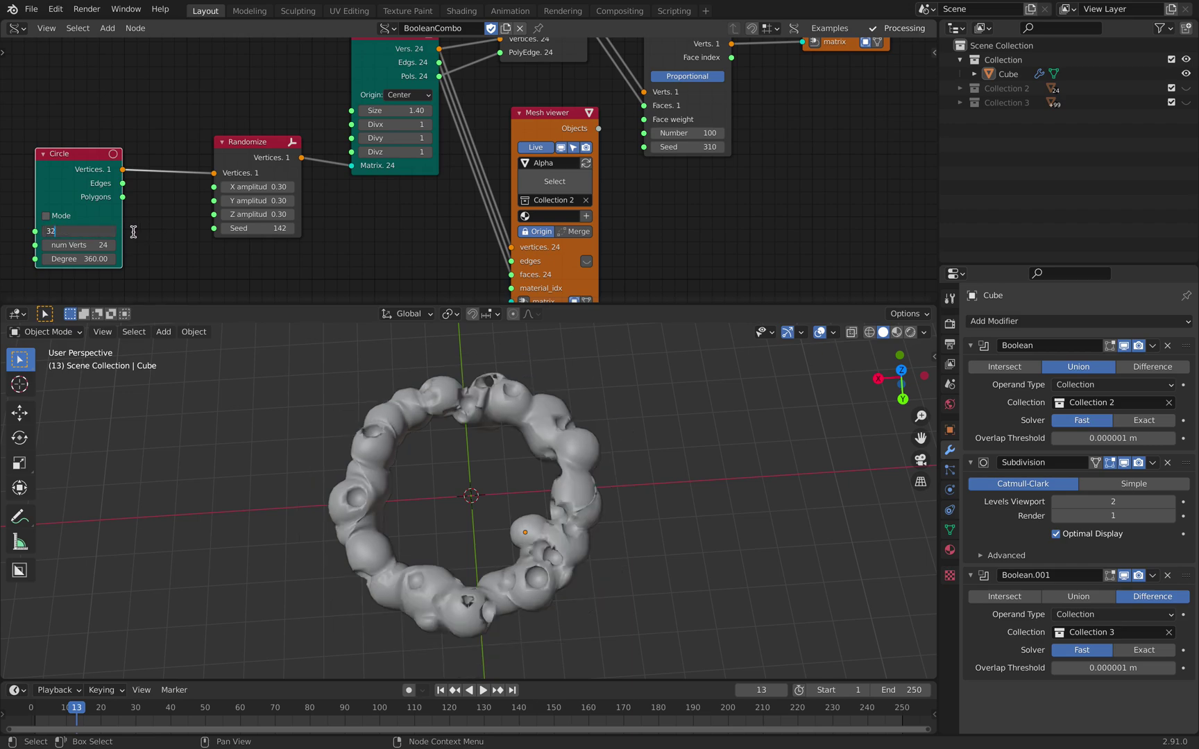
pyautogui.press('BackSpace')
pyautogui.write('2')
pyautogui.press('Return')
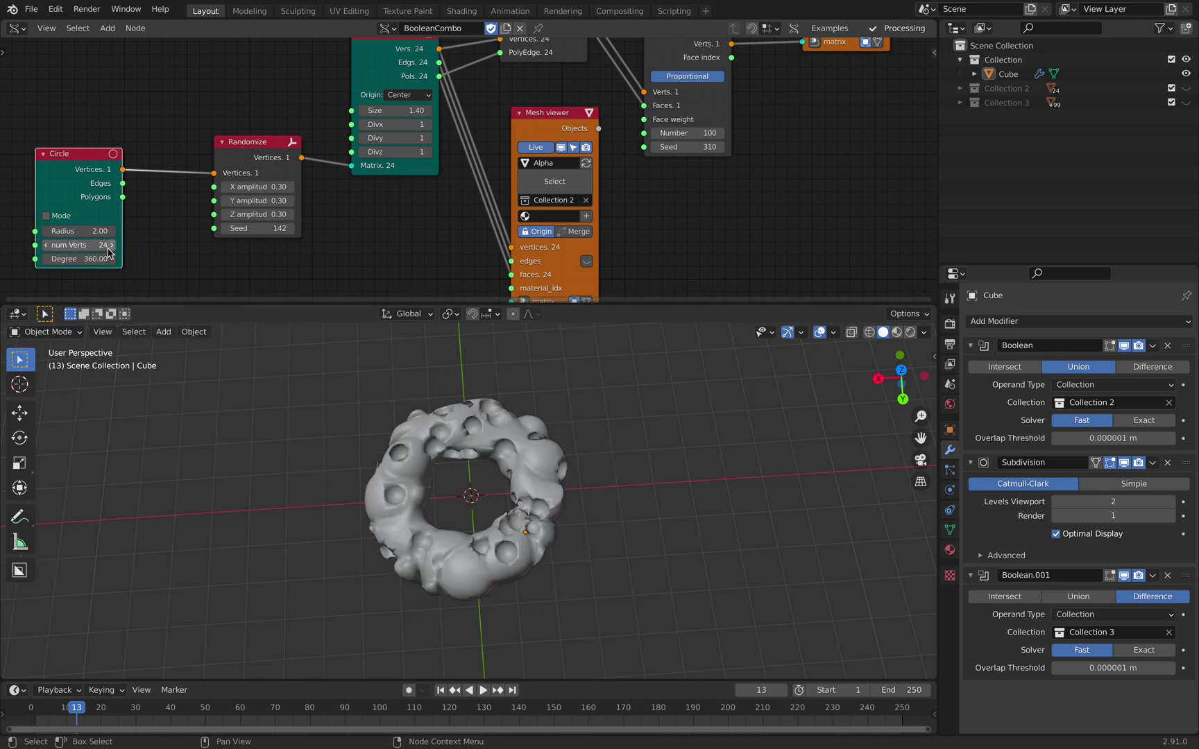
# Step: Set the Randomize node's seed to 234 and save the file
pyautogui.scroll(1, 74, 254)
pyautogui.moveTo(147, 211); pyautogui.dragTo(158, 209, button='middle')
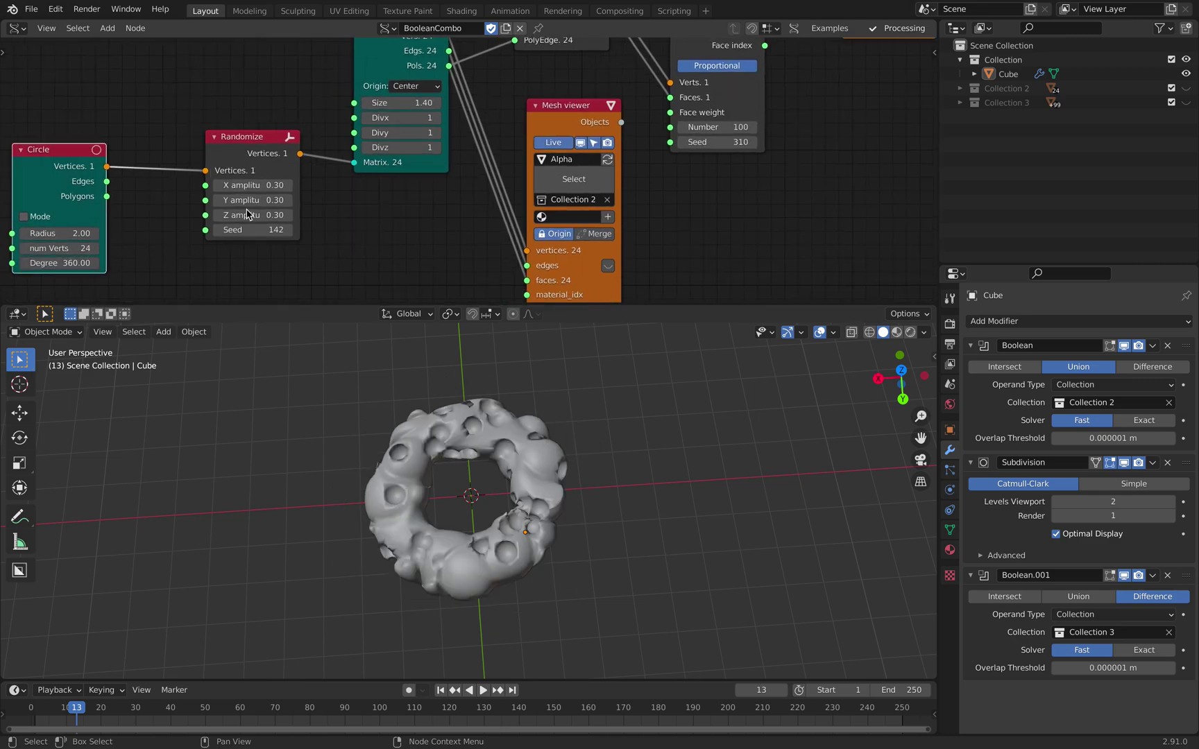
pyautogui.click(253, 230)
pyautogui.moveTo(252, 230)
pyautogui.mouseDown()
pyautogui.moveTo(305, 230)
pyautogui.moveTo(264, 247)
pyautogui.mouseUp()
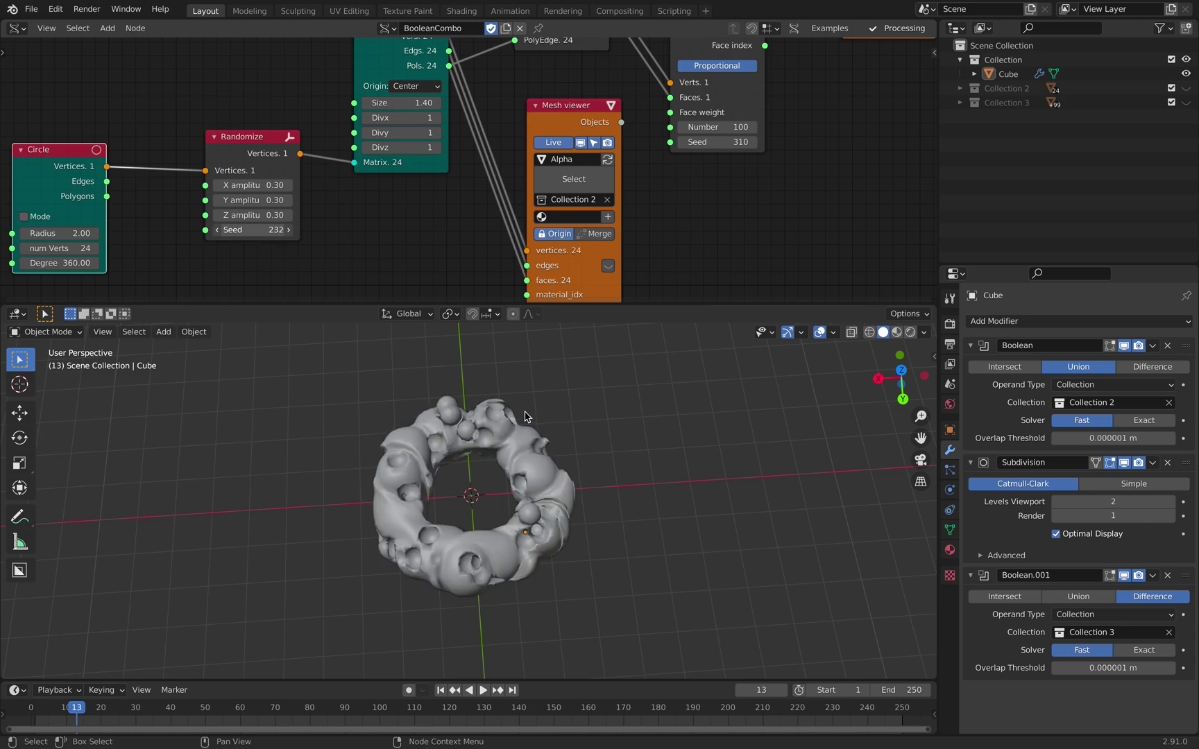
pyautogui.moveTo(526, 416)
pyautogui.mouseDown(button='middle')
pyautogui.moveTo(523, 426)
pyautogui.moveTo(551, 409)
pyautogui.moveTo(510, 429)
pyautogui.mouseUp(button='middle')
pyautogui.hotkey('ctrl', 's')
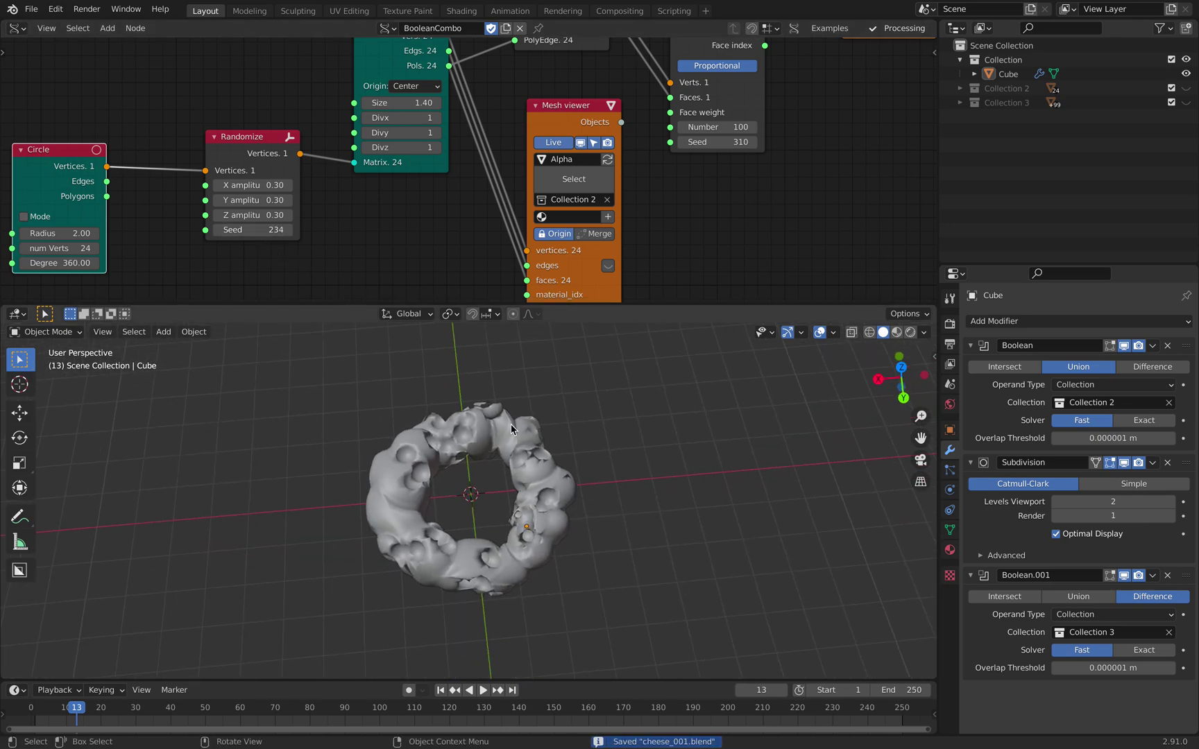
# Step: Examine the node chain from Circle through Randomize and Box to the Collection 2 Mesh viewer
pyautogui.scroll(-1, 353, 224)
pyautogui.moveTo(324, 198); pyautogui.dragTo(313, 236, button='middle')
pyautogui.moveTo(374, 104); pyautogui.dragTo(367, 115)
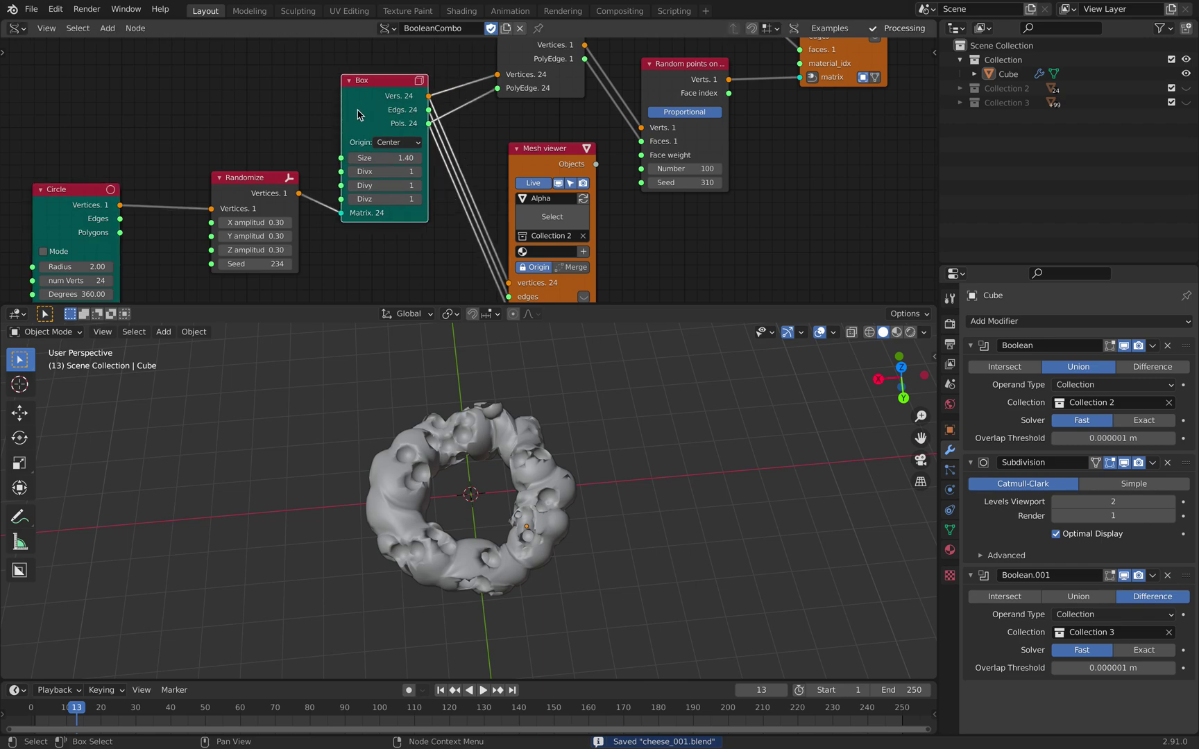
pyautogui.moveTo(386, 124); pyautogui.dragTo(316, 147, button='middle')
pyautogui.moveTo(466, 168); pyautogui.dragTo(442, 149)
pyautogui.moveTo(417, 170); pyautogui.dragTo(368, 176, button='middle')
pyautogui.scroll(-1, 378, 199)
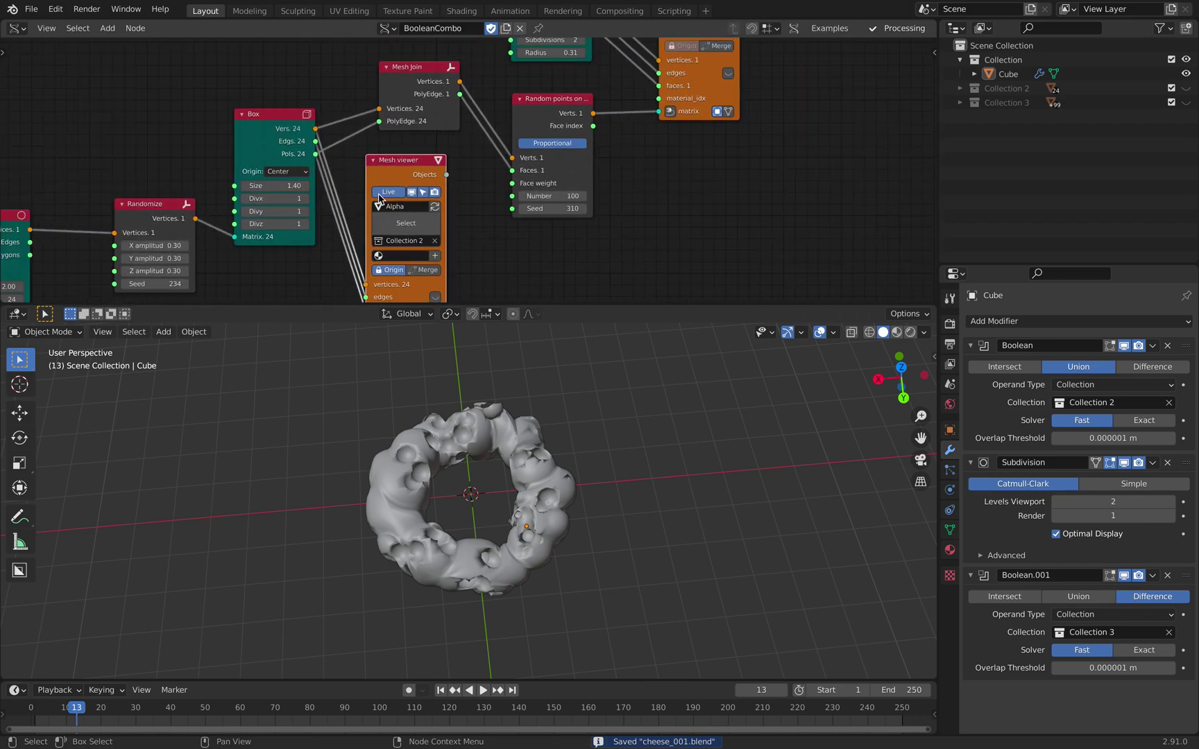
# Step: Enlarge the node editor area and examine the Mesh Join and Random points on mesh nodes
pyautogui.moveTo(541, 305); pyautogui.dragTo(540, 372)
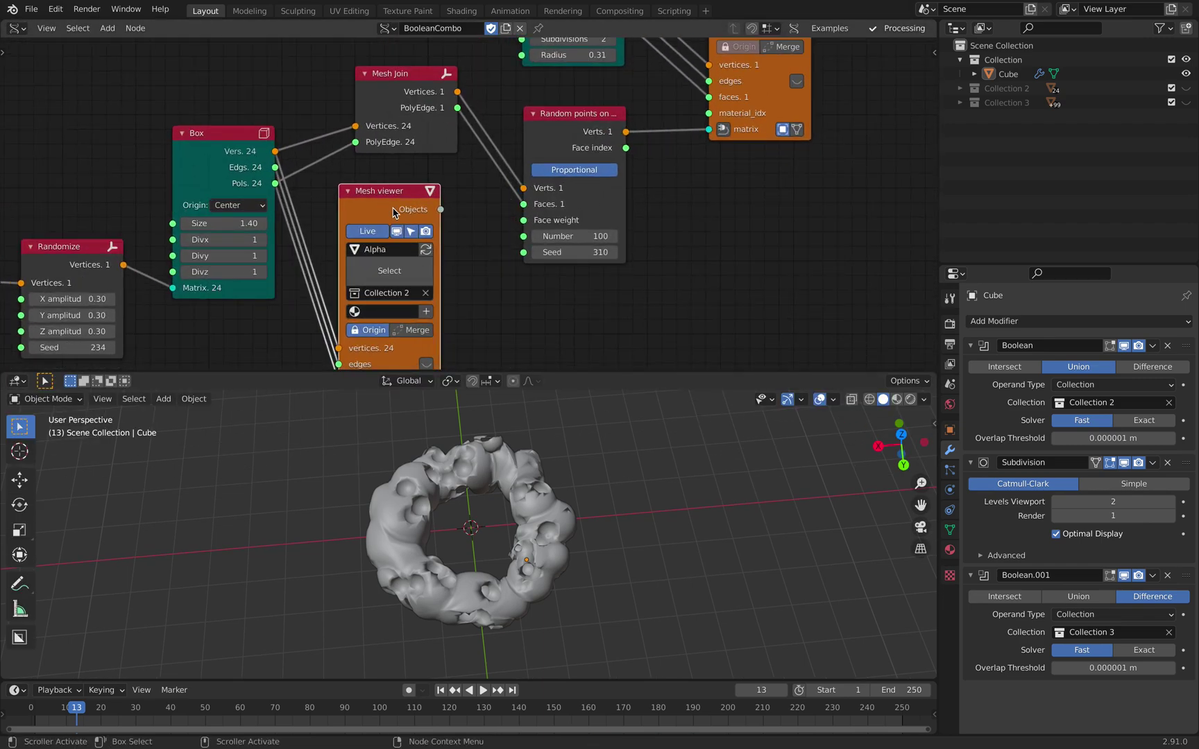
pyautogui.moveTo(393, 208); pyautogui.dragTo(399, 208)
pyautogui.scroll(-1, 420, 192)
pyautogui.moveTo(421, 192); pyautogui.dragTo(409, 242, button='middle')
pyautogui.moveTo(401, 172); pyautogui.dragTo(392, 169)
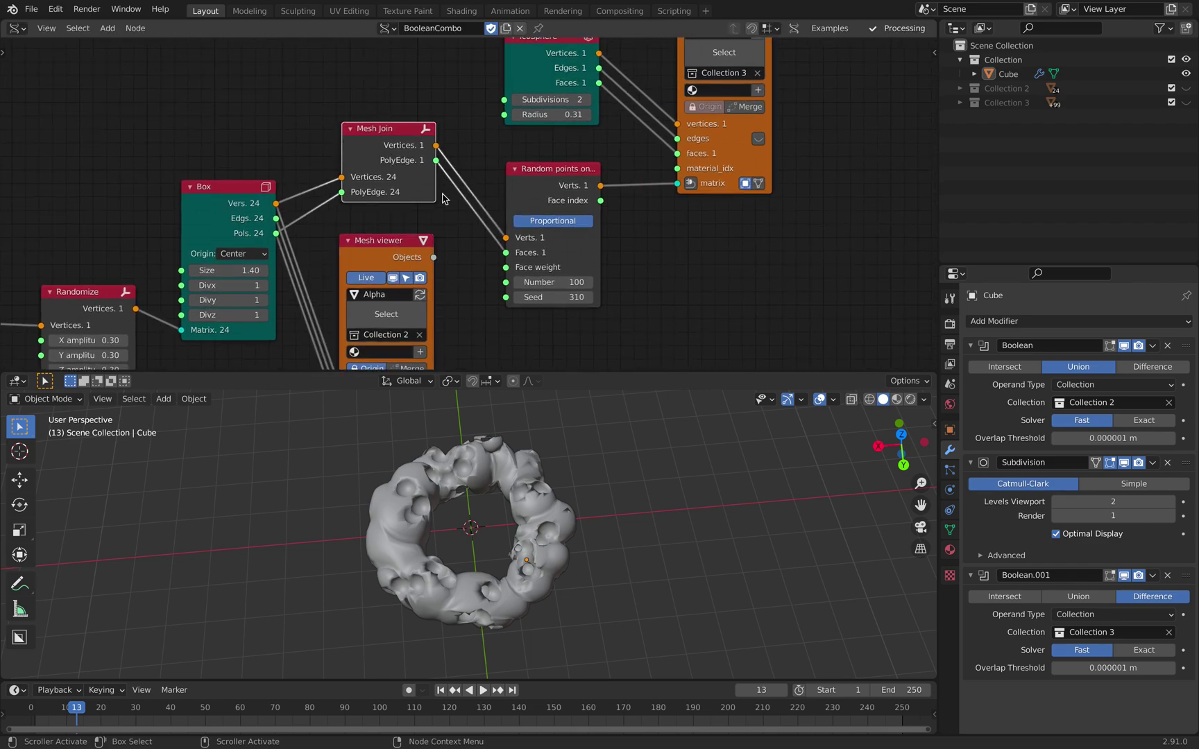
pyautogui.moveTo(349, 116); pyautogui.dragTo(230, 121, button='middle')
pyautogui.moveTo(468, 173); pyautogui.dragTo(460, 175)
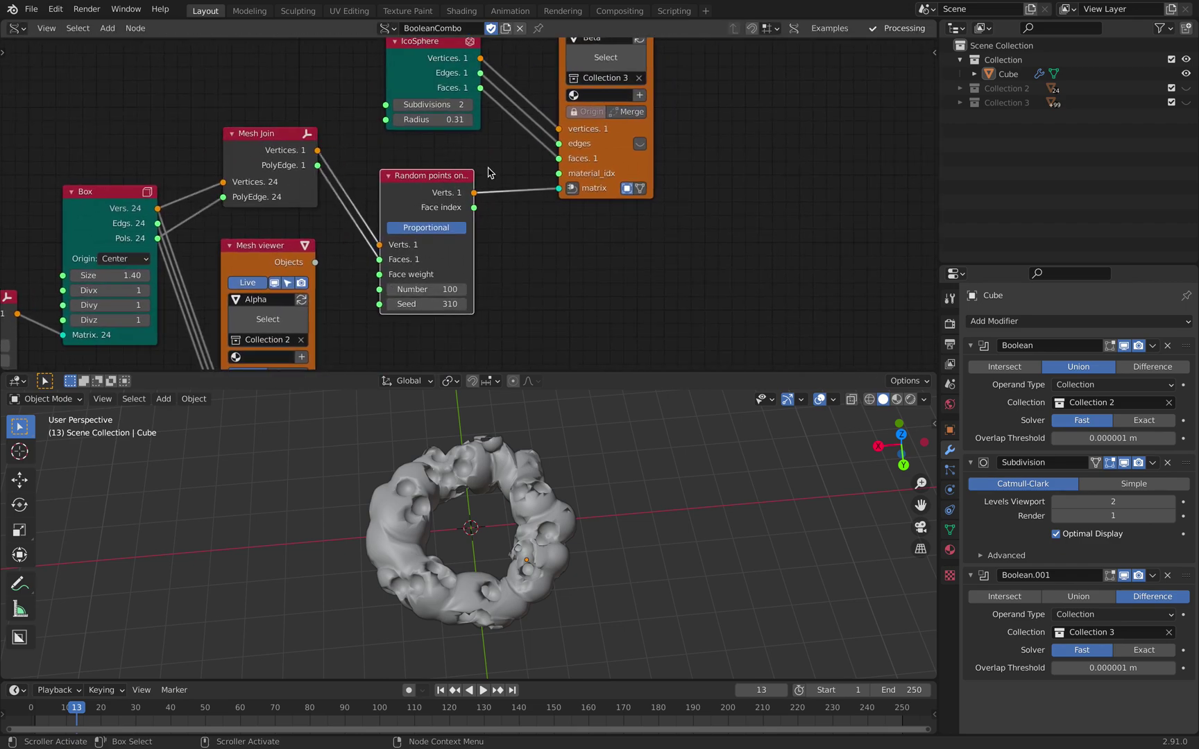
# Step: Widen the Random points on mesh node until its title is fully readable and shift the Collection 3 Mesh viewer away from it
pyautogui.moveTo(474, 230); pyautogui.dragTo(516, 230)
pyautogui.moveTo(605, 147); pyautogui.dragTo(627, 125)
pyautogui.scroll(1, 468, 184)
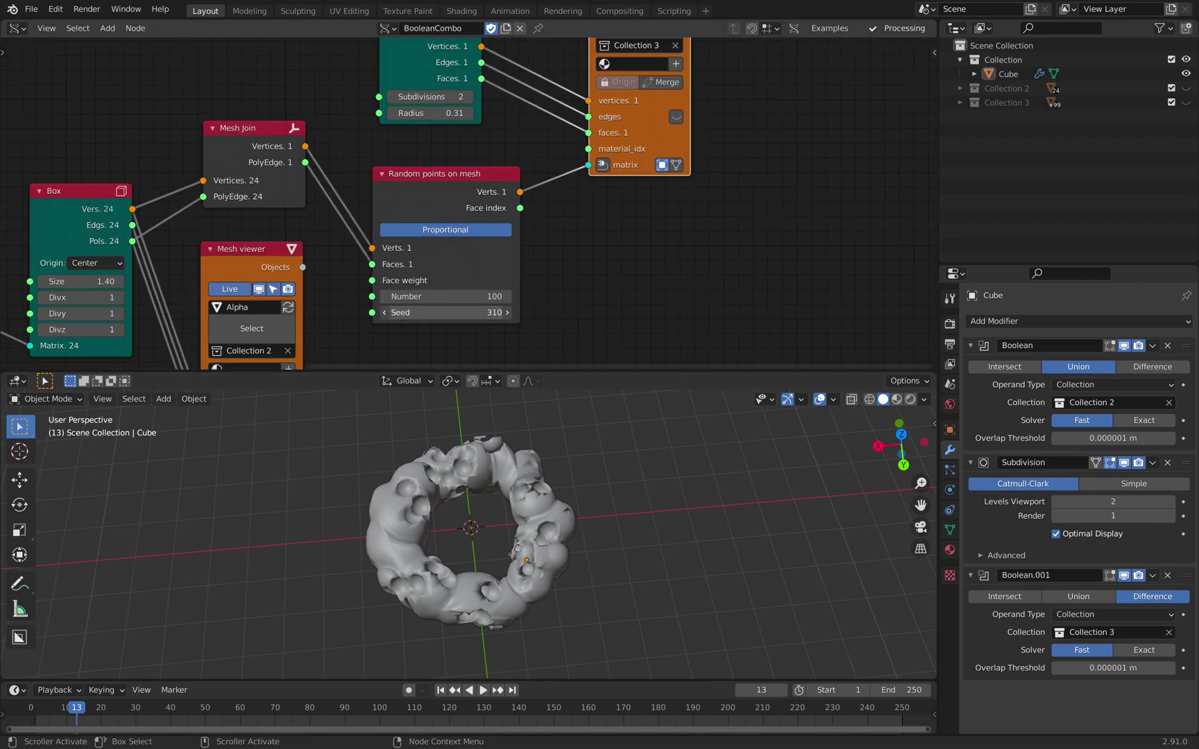
# Step: Set the Random points on mesh node's seed to 364 and save the file
pyautogui.moveTo(444, 312); pyautogui.dragTo(452, 312)
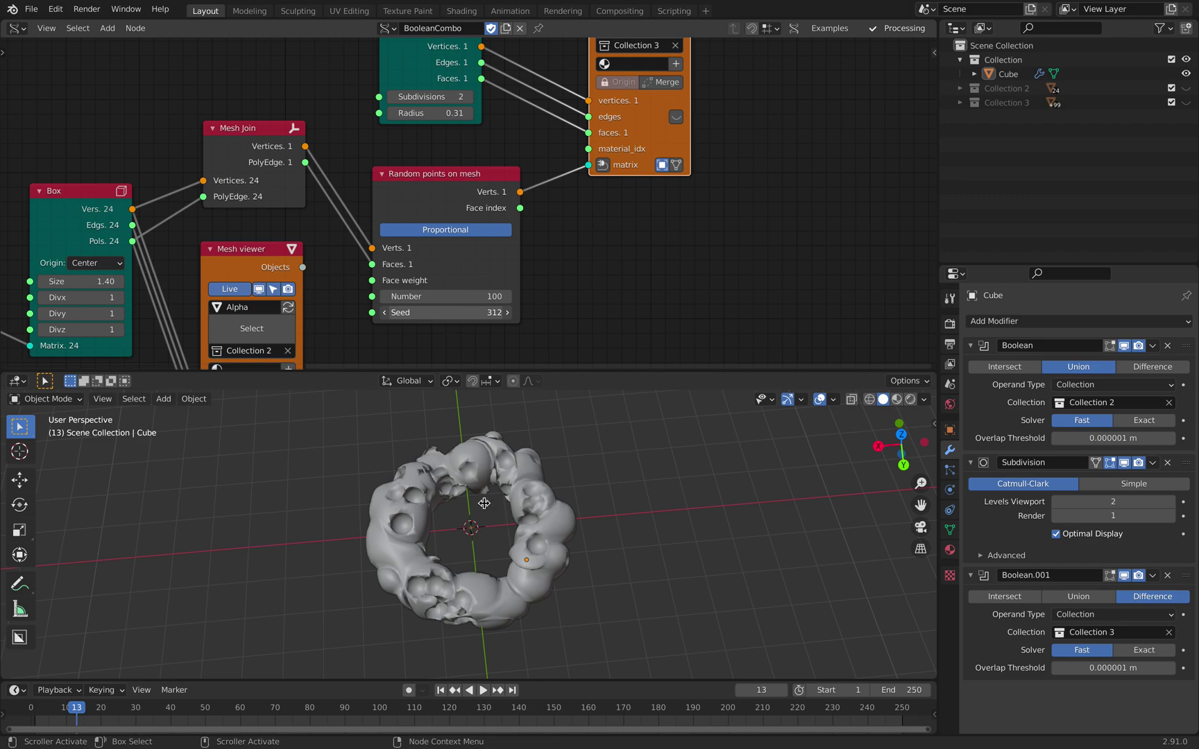
pyautogui.moveTo(531, 463)
pyautogui.mouseDown(button='middle')
pyautogui.moveTo(471, 471)
pyautogui.moveTo(514, 463)
pyautogui.mouseUp(button='middle')
pyautogui.hotkey('ctrl', 's')
# Step: Set the Random points on mesh node's number of points to 50 and view the ring from another angle
pyautogui.click(469, 296)
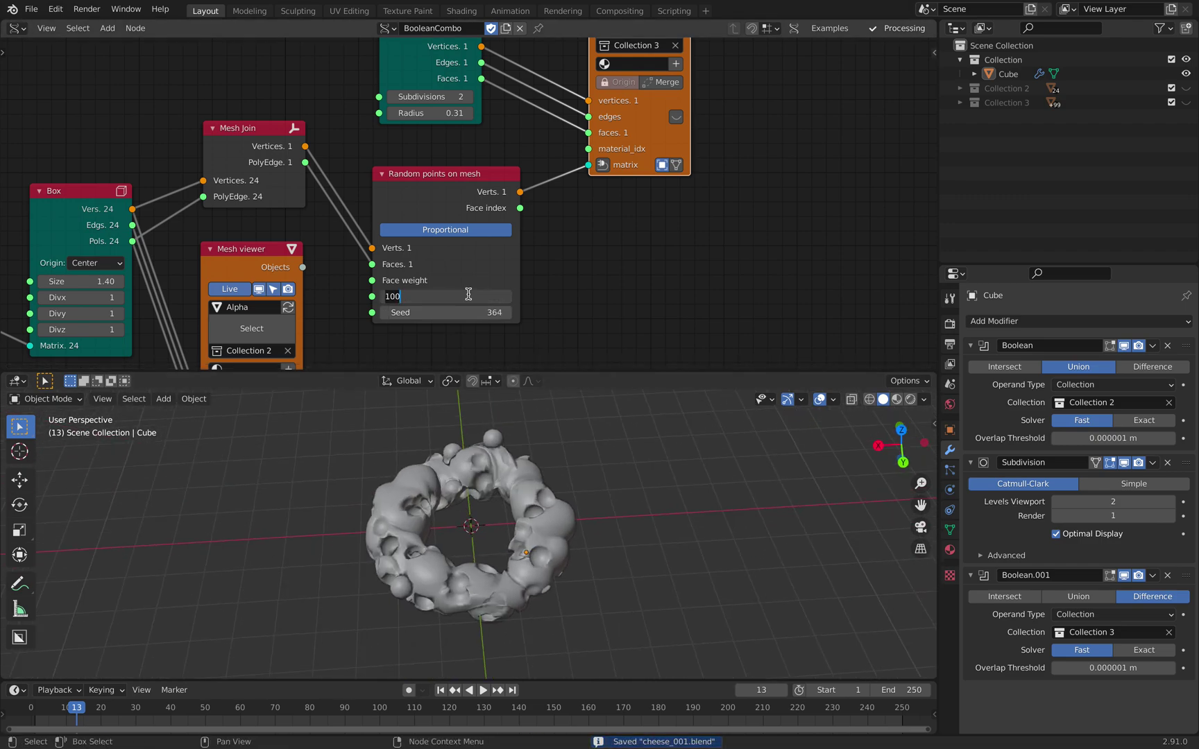
pyautogui.write('50')
pyautogui.press('Return')
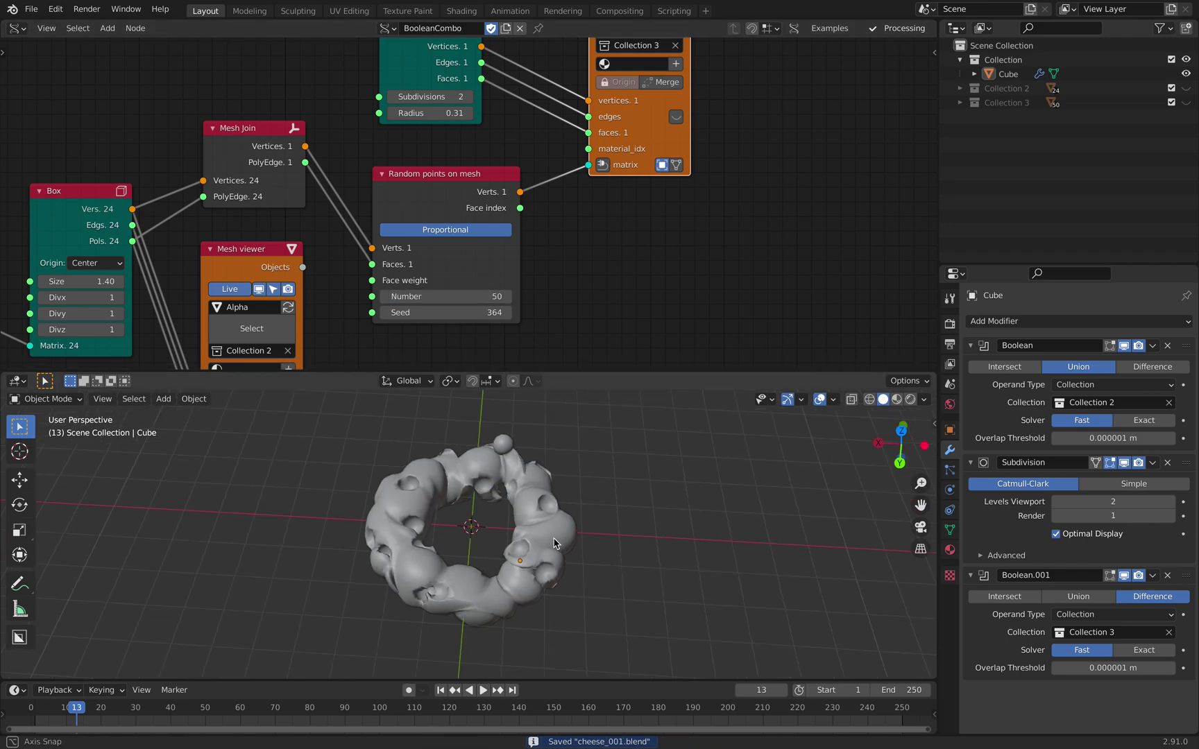
pyautogui.moveTo(486, 485); pyautogui.dragTo(527, 479, button='middle')
# Step: Set the Random points on mesh node's seed to 474 and view the ring up close
pyautogui.click(507, 313)
pyautogui.click(506, 312)
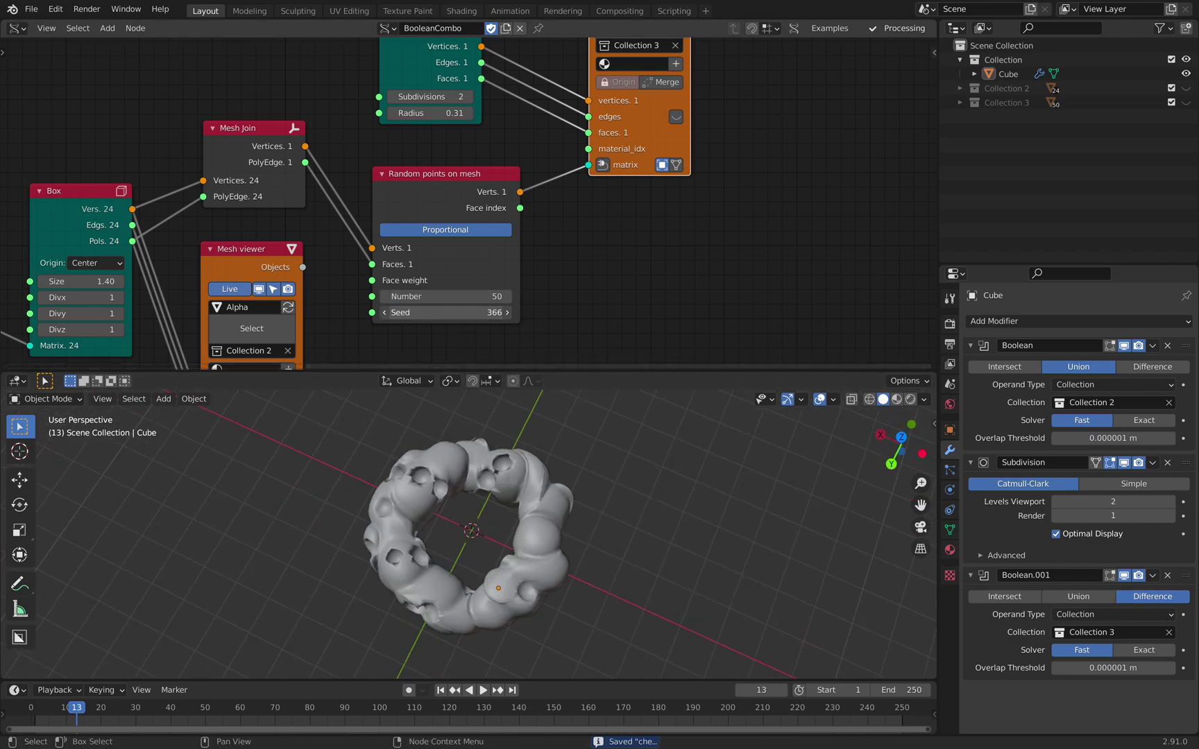
pyautogui.moveTo(451, 312); pyautogui.dragTo(478, 369)
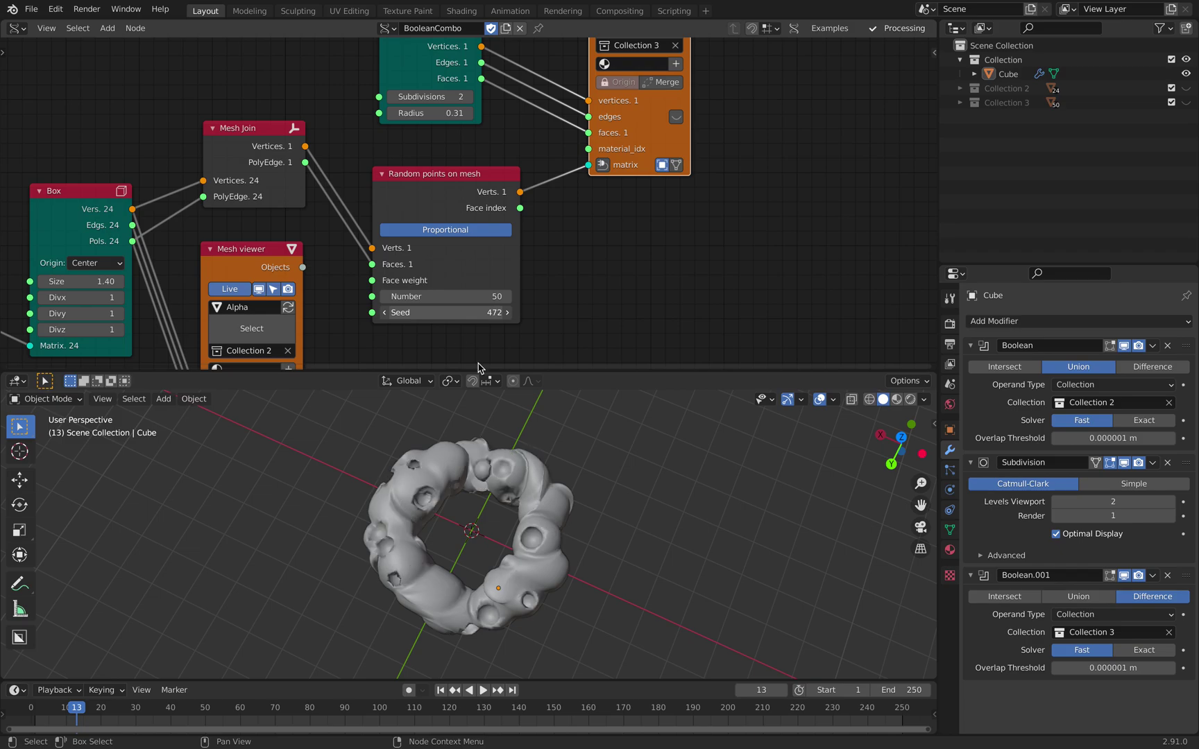
pyautogui.moveTo(519, 498); pyautogui.dragTo(1183, 595)
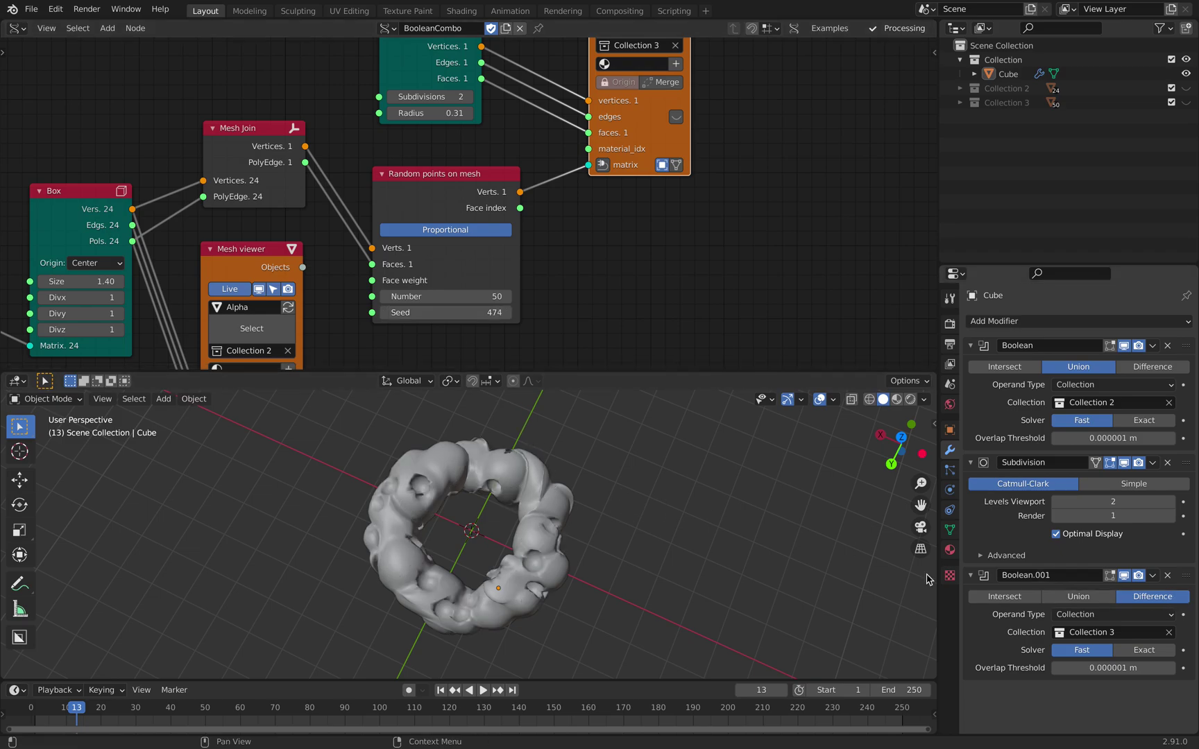
pyautogui.scroll(2, 570, 511)
pyautogui.moveTo(593, 537); pyautogui.dragTo(559, 486, button='middle')
pyautogui.moveTo(486, 475); pyautogui.dragTo(552, 468, button='middle')
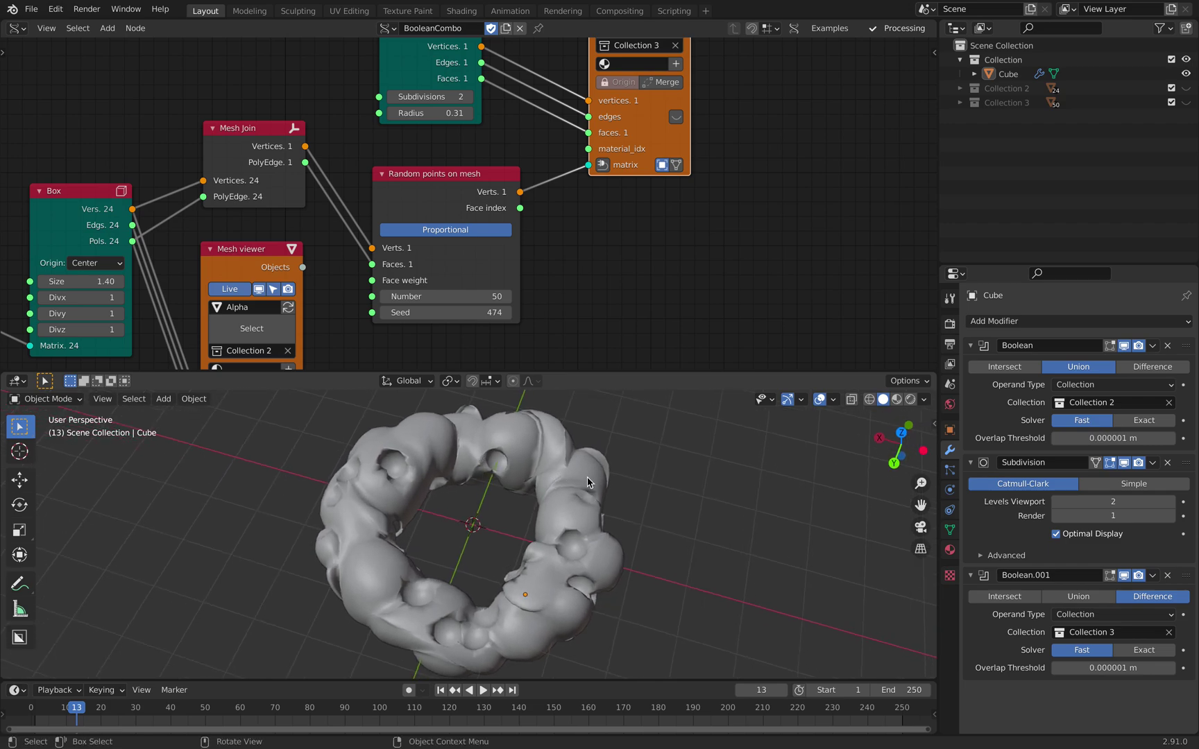
# Step: Set the Random points on mesh node's seed to 586 and its number to 100, and save the file
pyautogui.moveTo(445, 312); pyautogui.dragTo(506, 312)
pyautogui.click(447, 295)
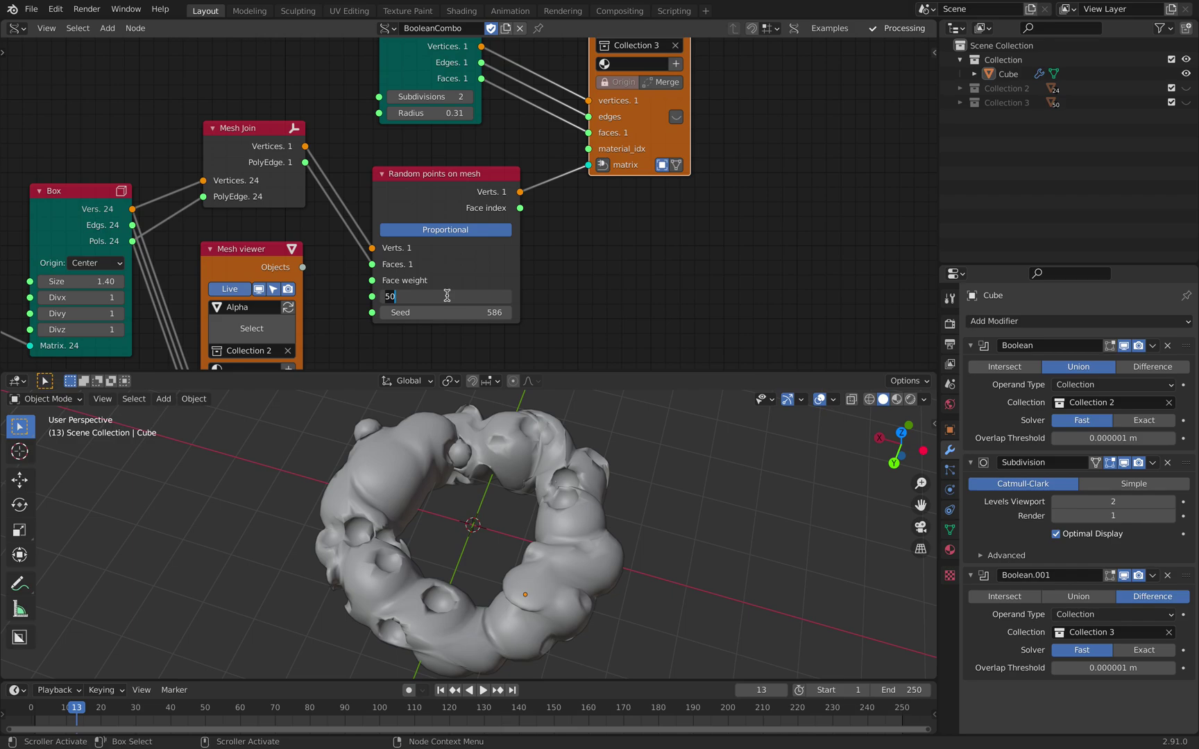
pyautogui.write('100')
pyautogui.press('Return')
pyautogui.moveTo(642, 517); pyautogui.dragTo(599, 527, button='middle')
pyautogui.hotkey('ctrl', 's')
# Step: Set the Randomize node's seed to 344 and view the ring from another angle
pyautogui.scroll(-5, 235, 217)
pyautogui.moveTo(159, 309); pyautogui.dragTo(414, 219, button='middle')
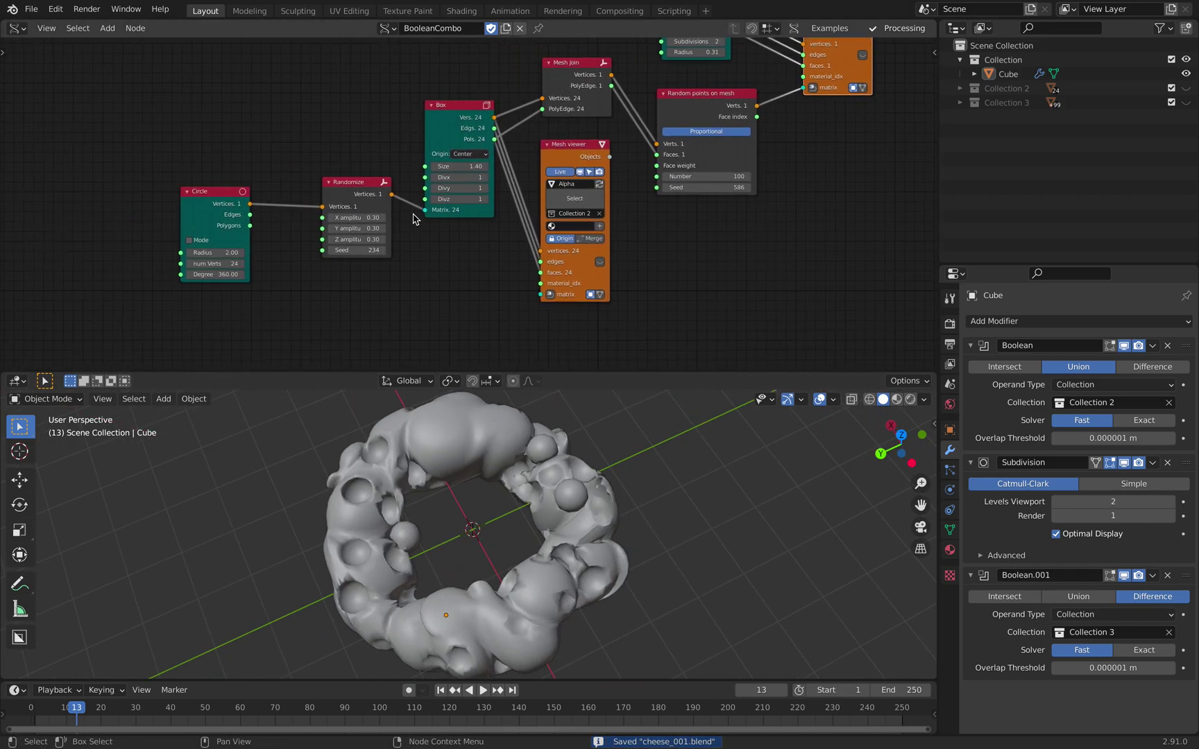
pyautogui.scroll(1, 413, 218)
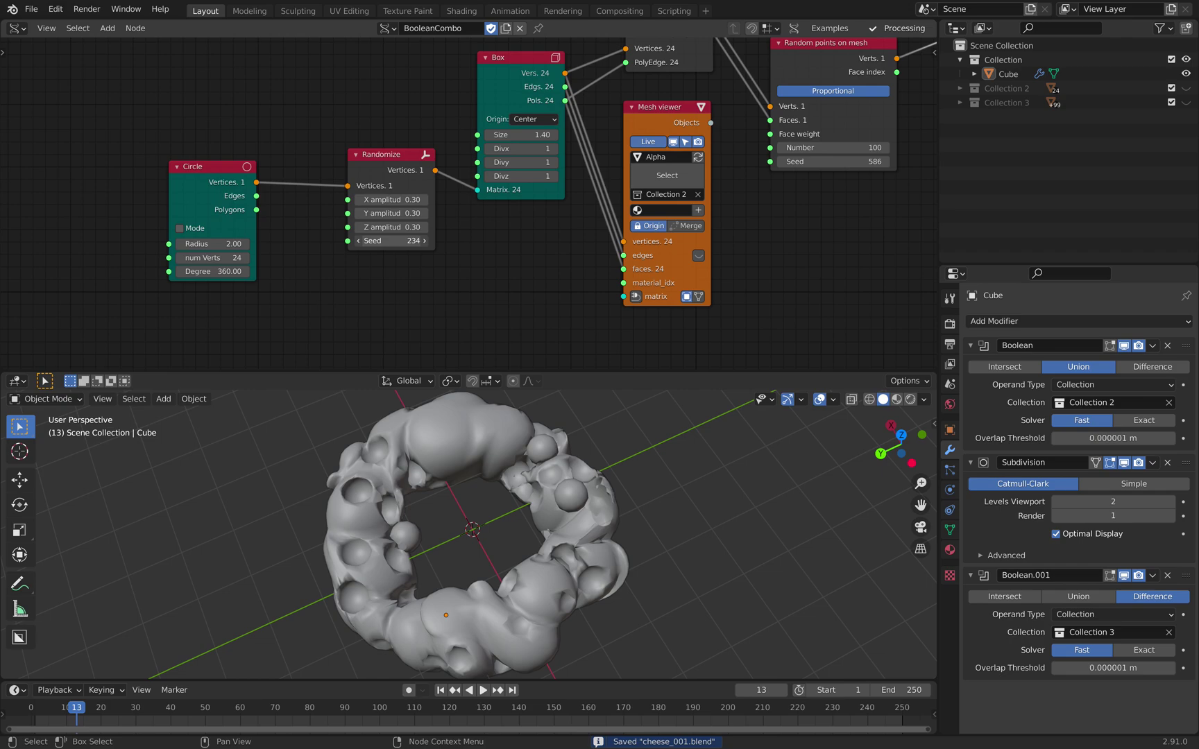
pyautogui.moveTo(392, 242); pyautogui.dragTo(419, 243)
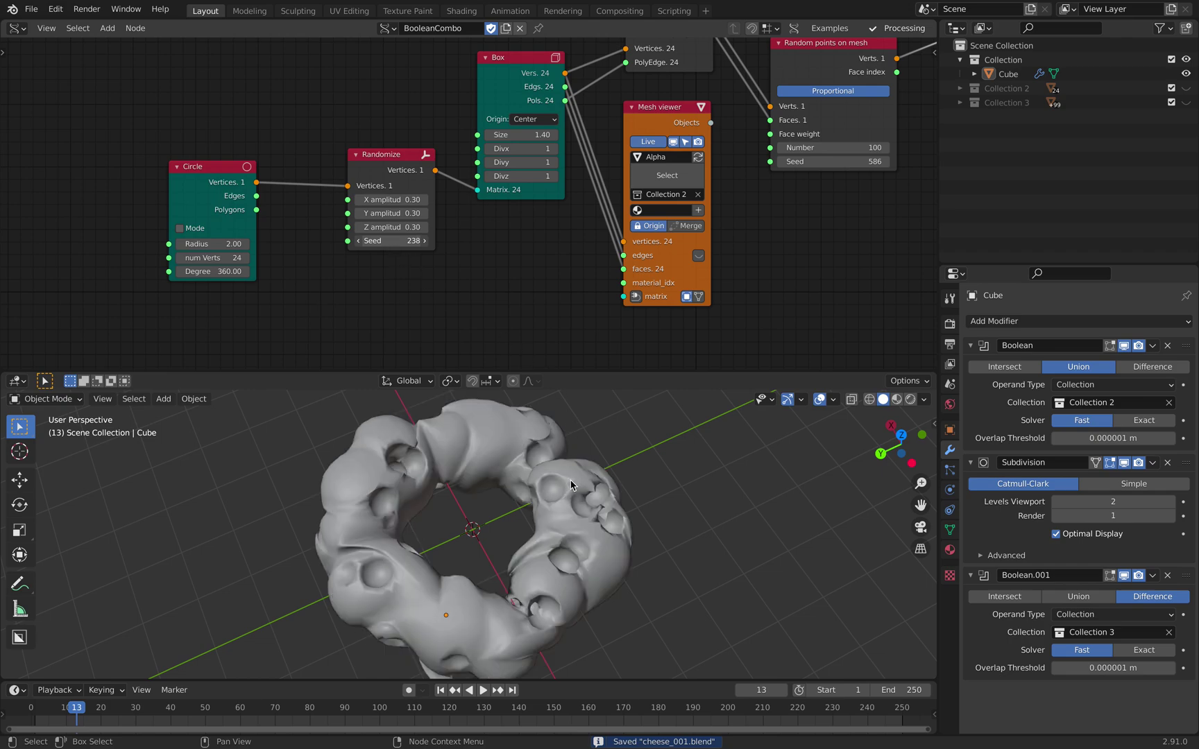
pyautogui.moveTo(635, 401); pyautogui.dragTo(1003, 97)
pyautogui.scroll(-1, 707, 452)
pyautogui.moveTo(666, 458); pyautogui.dragTo(598, 467, button='middle')
pyautogui.scroll(1, 599, 472)
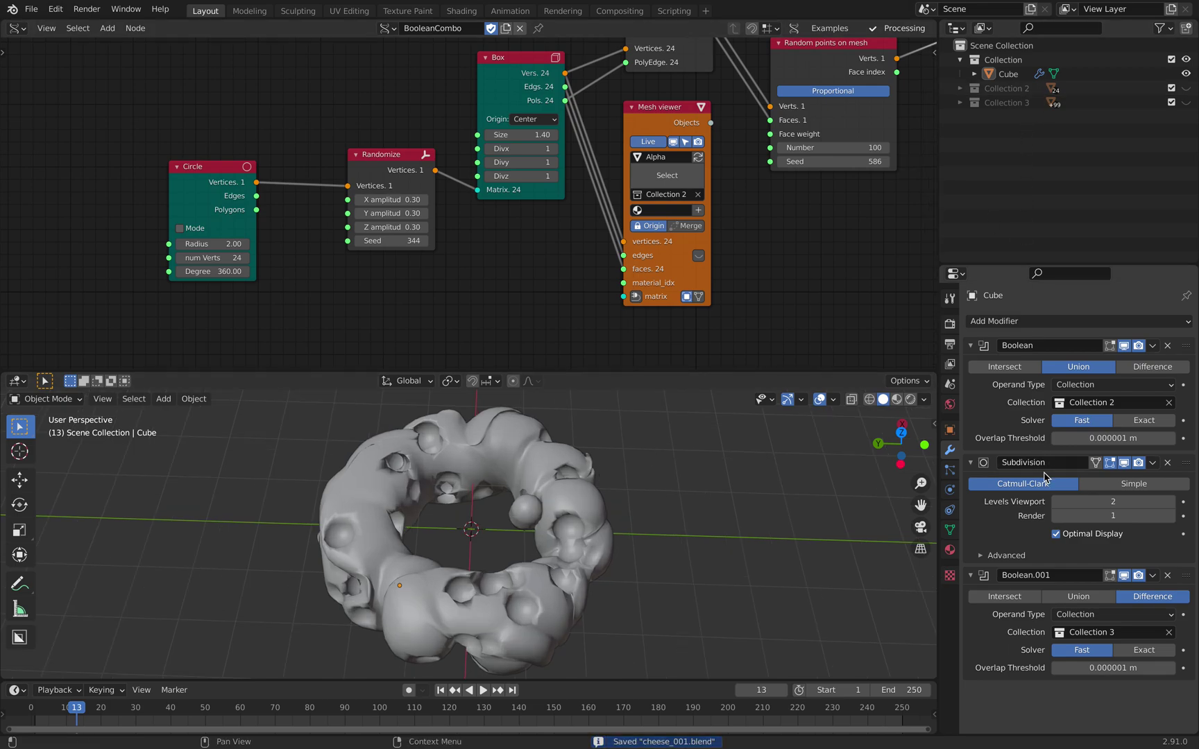
# Step: Show the splash screen to check the program version, and close it
pyautogui.scroll(-3, 484, 241)
pyautogui.moveTo(462, 232); pyautogui.dragTo(385, 263, button='middle')
pyautogui.click(12, 9)
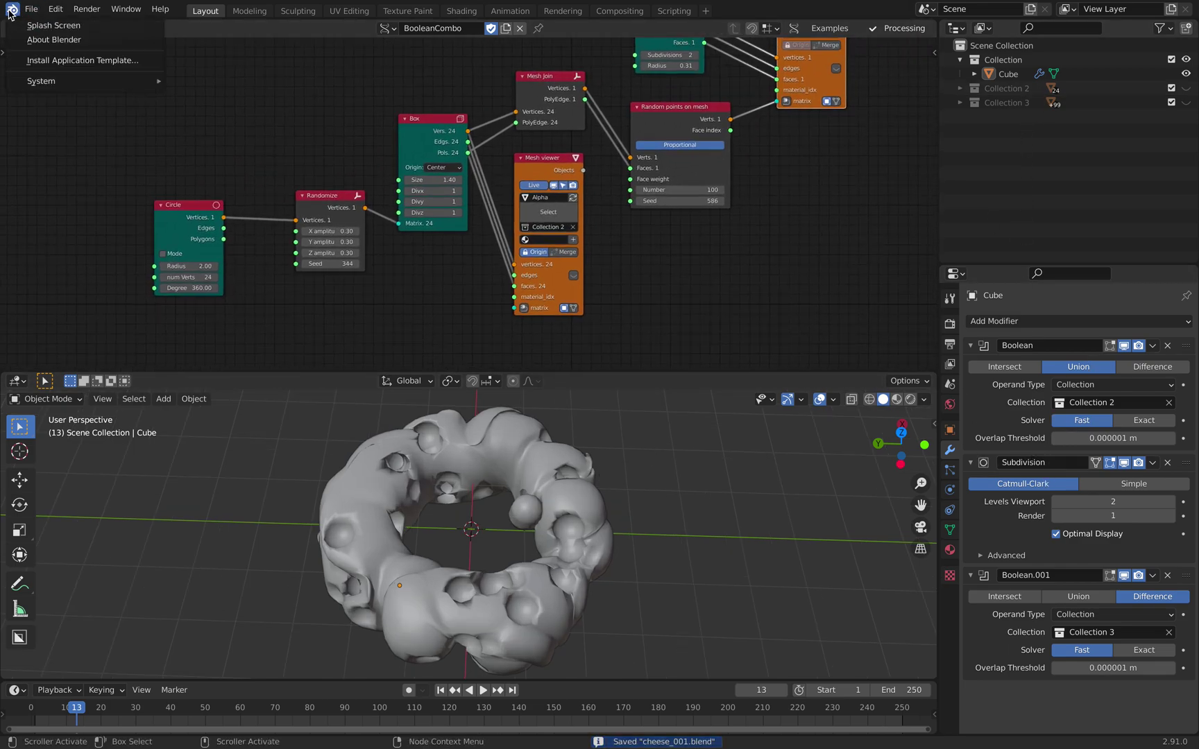
pyautogui.click(31, 27)
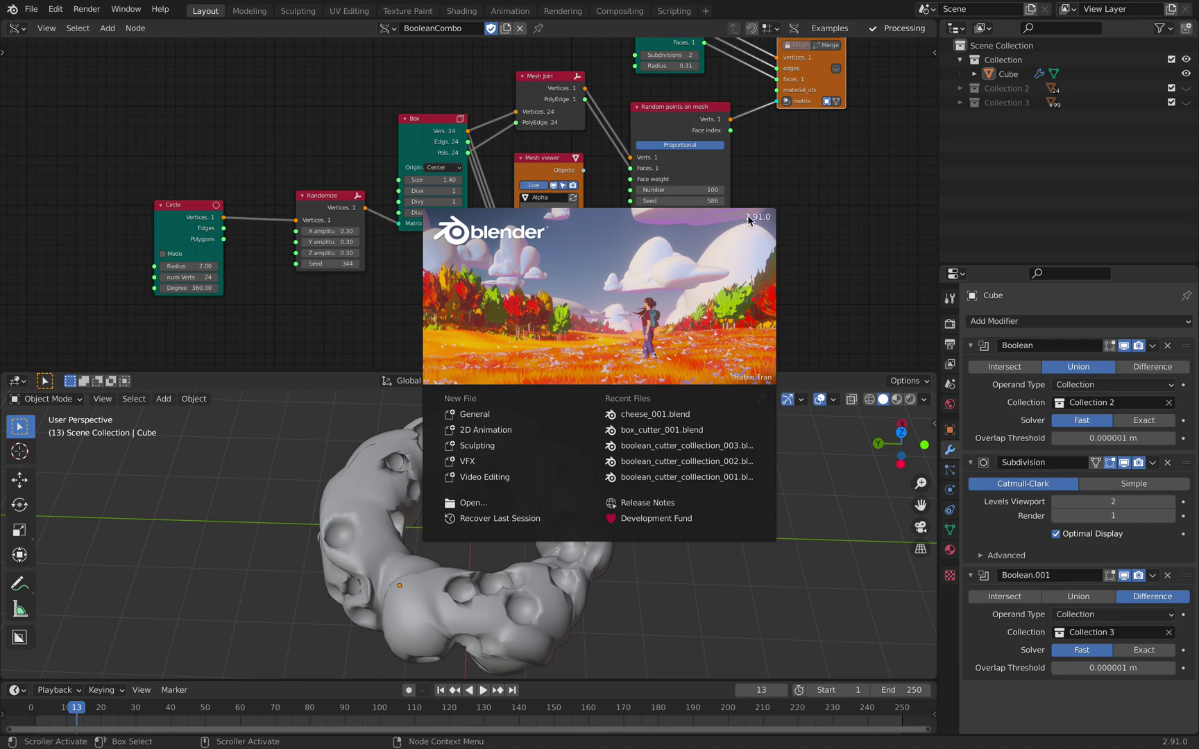
pyautogui.click(814, 222)
# Step: Create a new General file and delete all of its default objects
pyautogui.click(31, 9)
pyautogui.moveTo(117, 28)
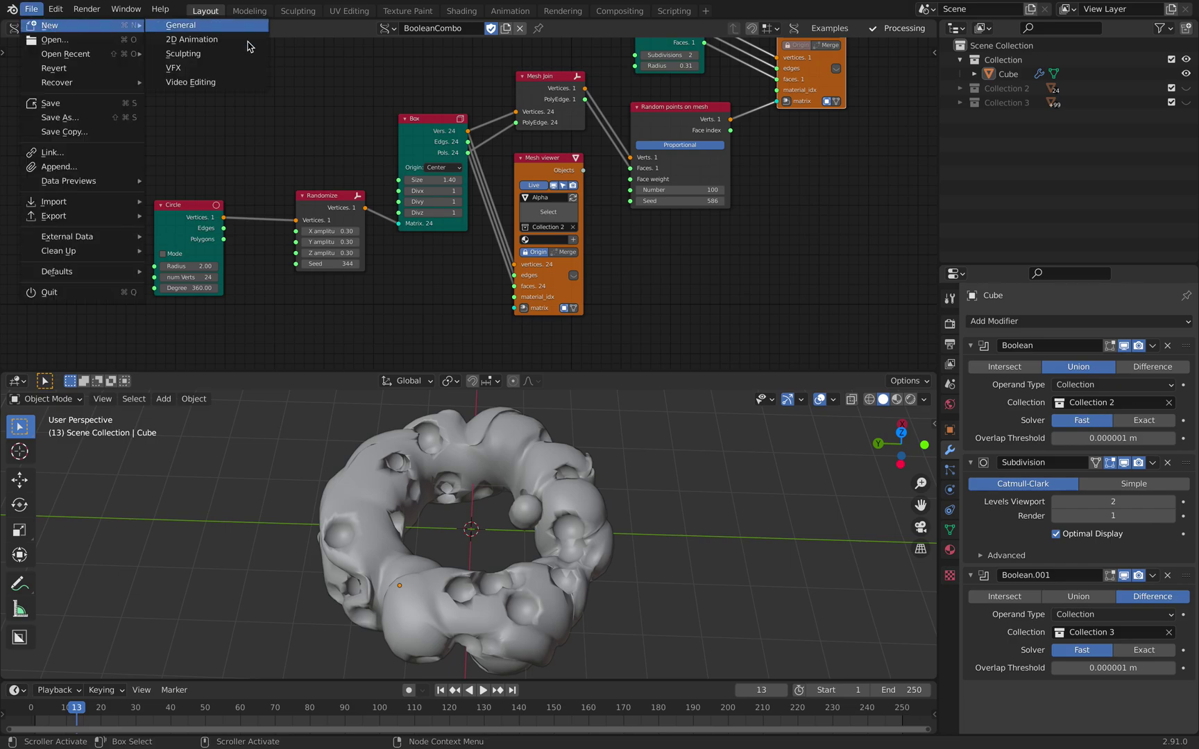
pyautogui.press('Return')
pyautogui.press('a')
pyautogui.press('Delete')
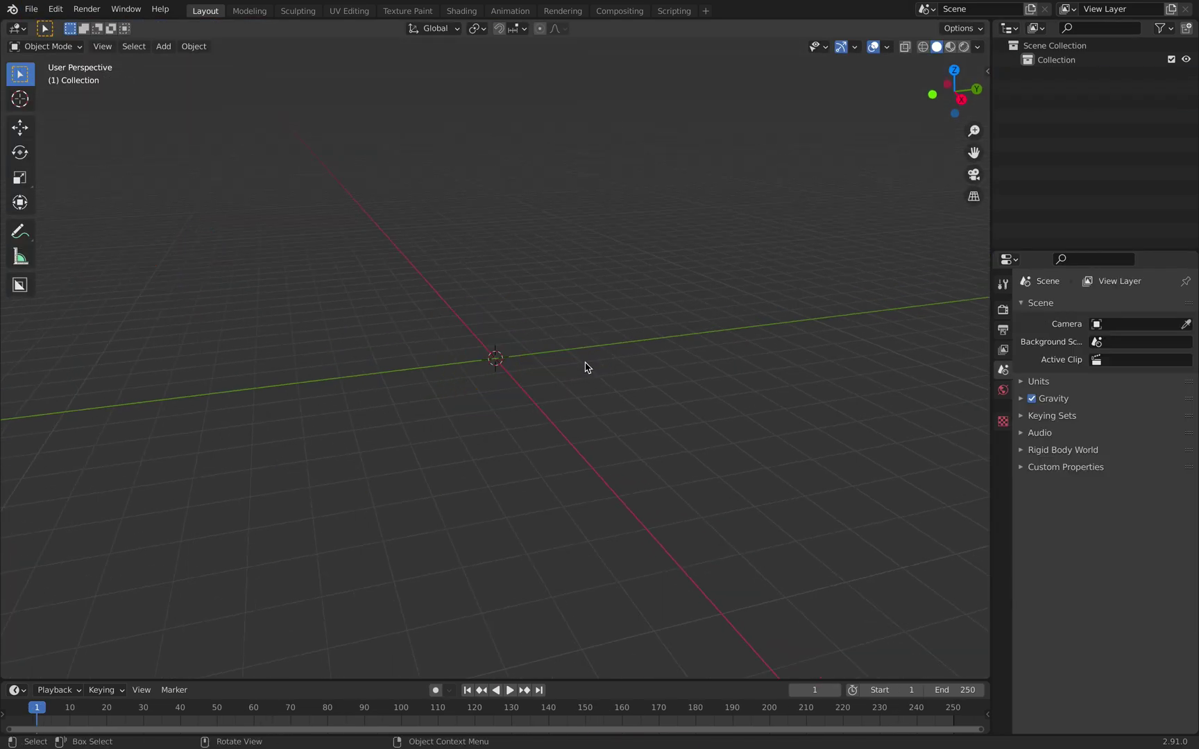
# Step: Split the 3D viewport horizontally and turn the upper area into a Sverchok node editor
pyautogui.moveTo(987, 23); pyautogui.dragTo(985, 295)
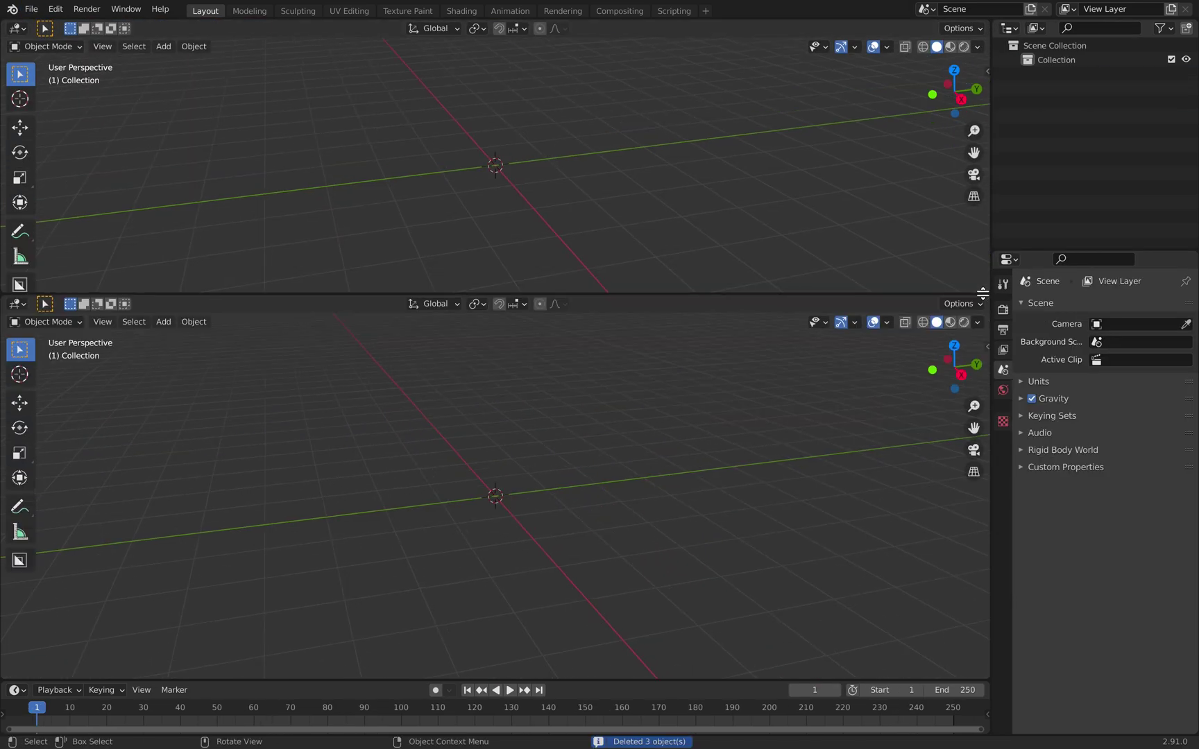
pyautogui.click(17, 27)
pyautogui.click(58, 162)
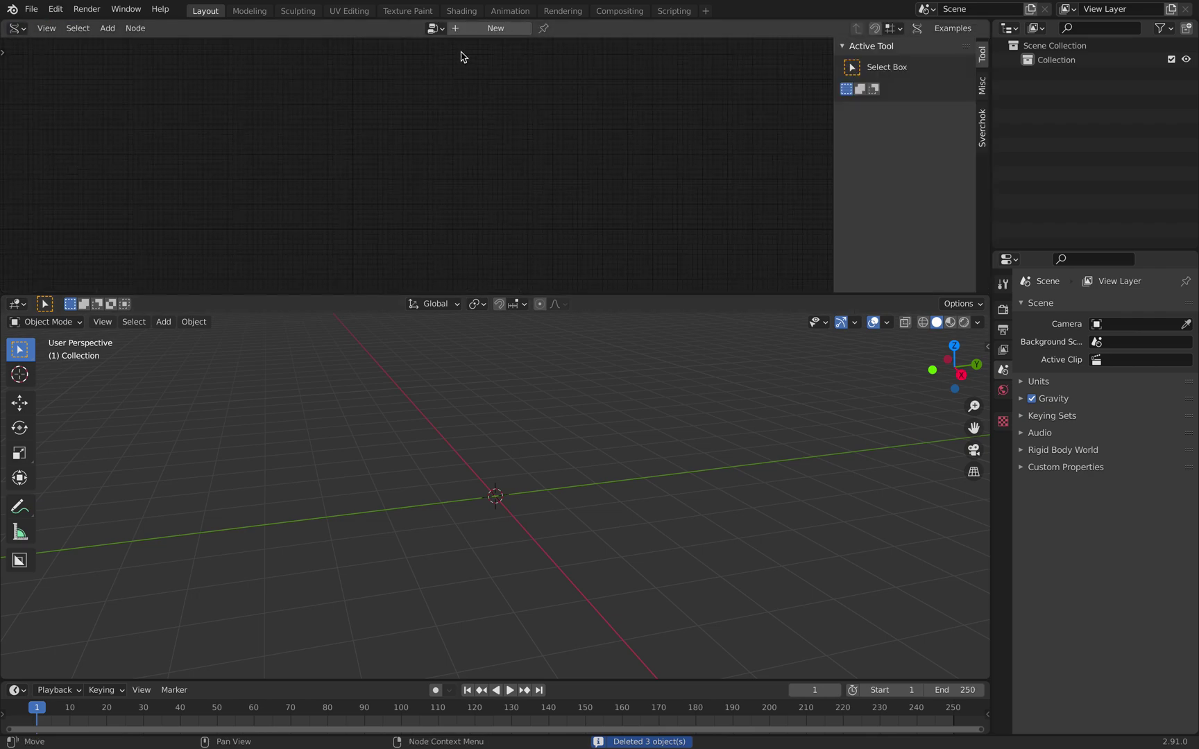
# Step: Add a Random Vector node to a new node tree and set its count to 10
pyautogui.hotkey('alt', 'space')
pyautogui.write('random')
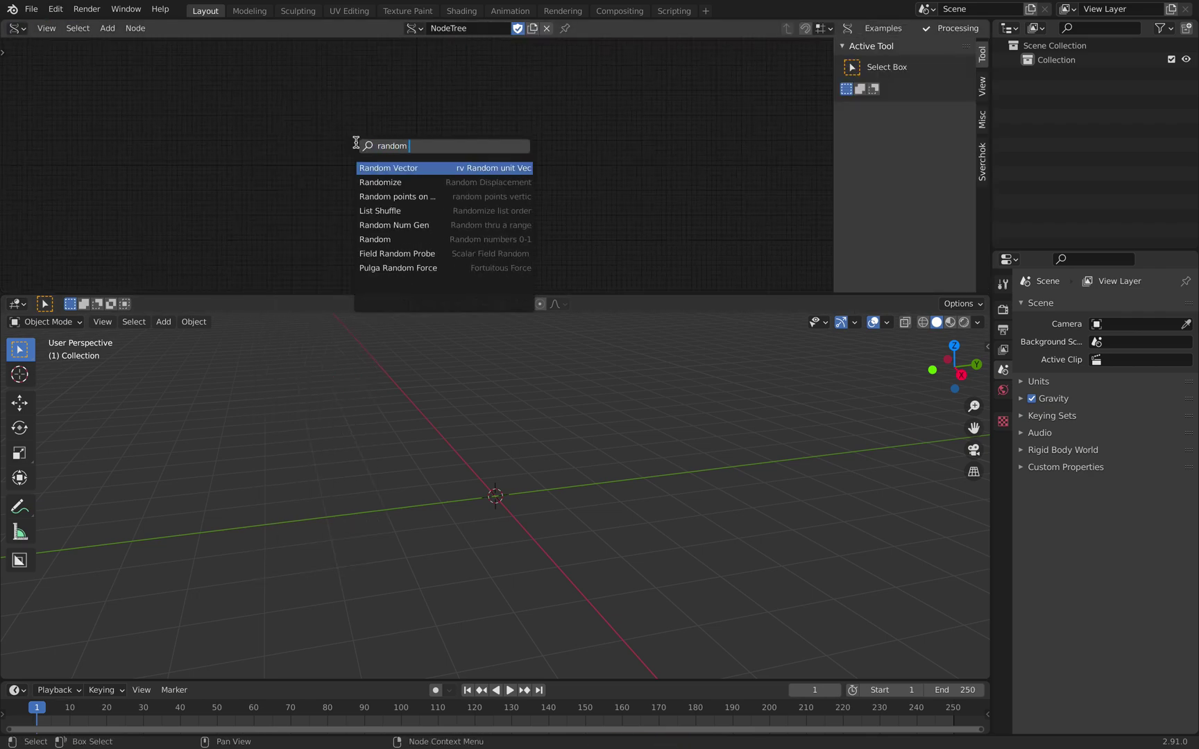
pyautogui.press('Return')
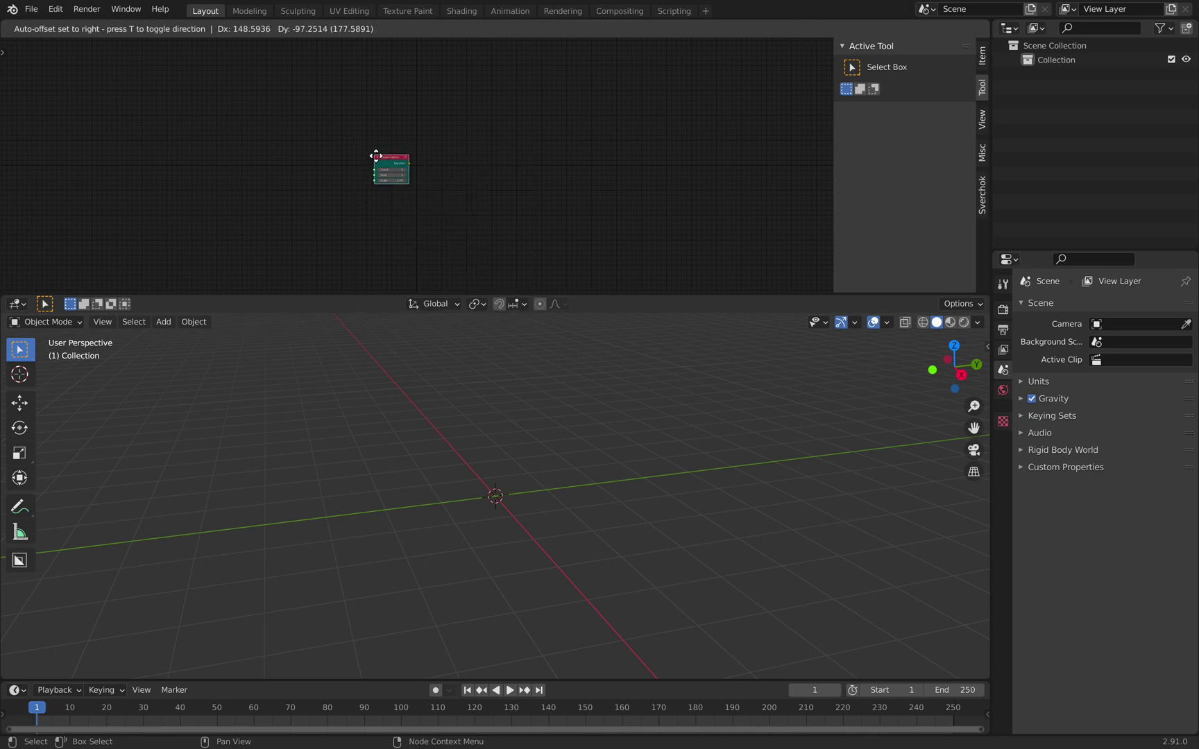
pyautogui.click(375, 155)
pyautogui.scroll(5, 375, 155)
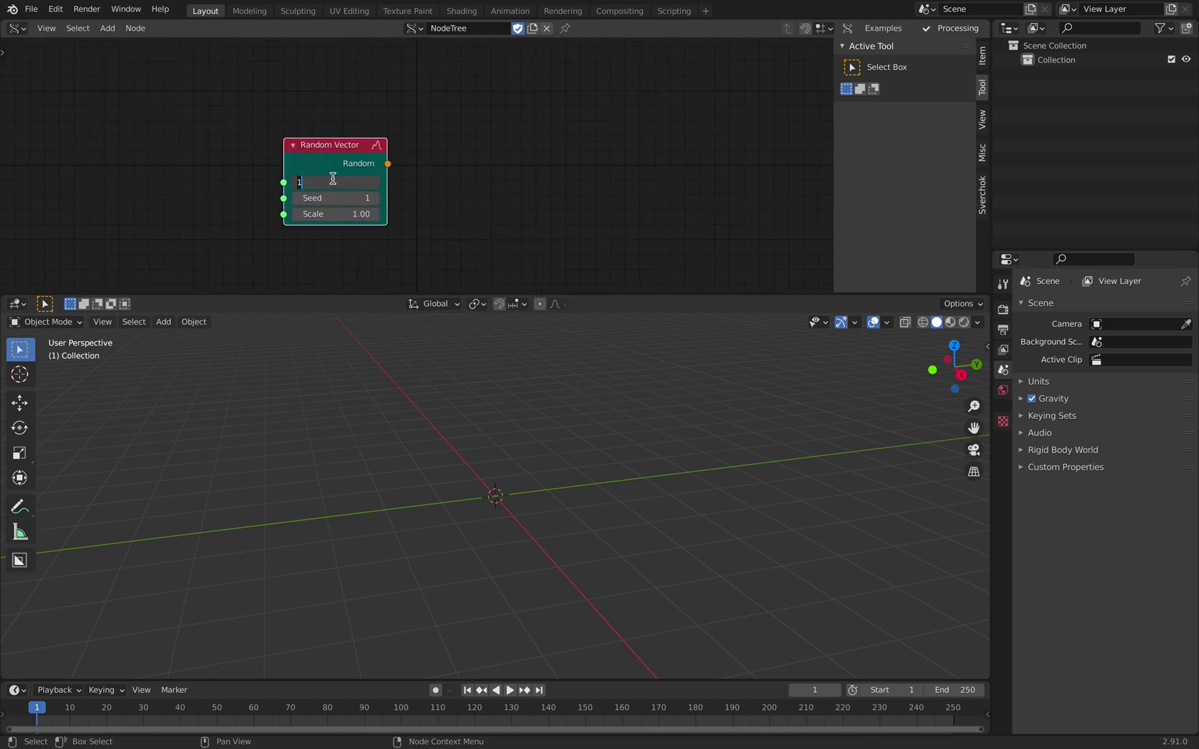
pyautogui.moveTo(382, 180); pyautogui.dragTo(320, 163, button='middle')
# Step: Add a Box node with its Matrix input fed by the Random Vector node's output, and set the Random Vector seed to 17
pyautogui.hotkey('alt', 'space')
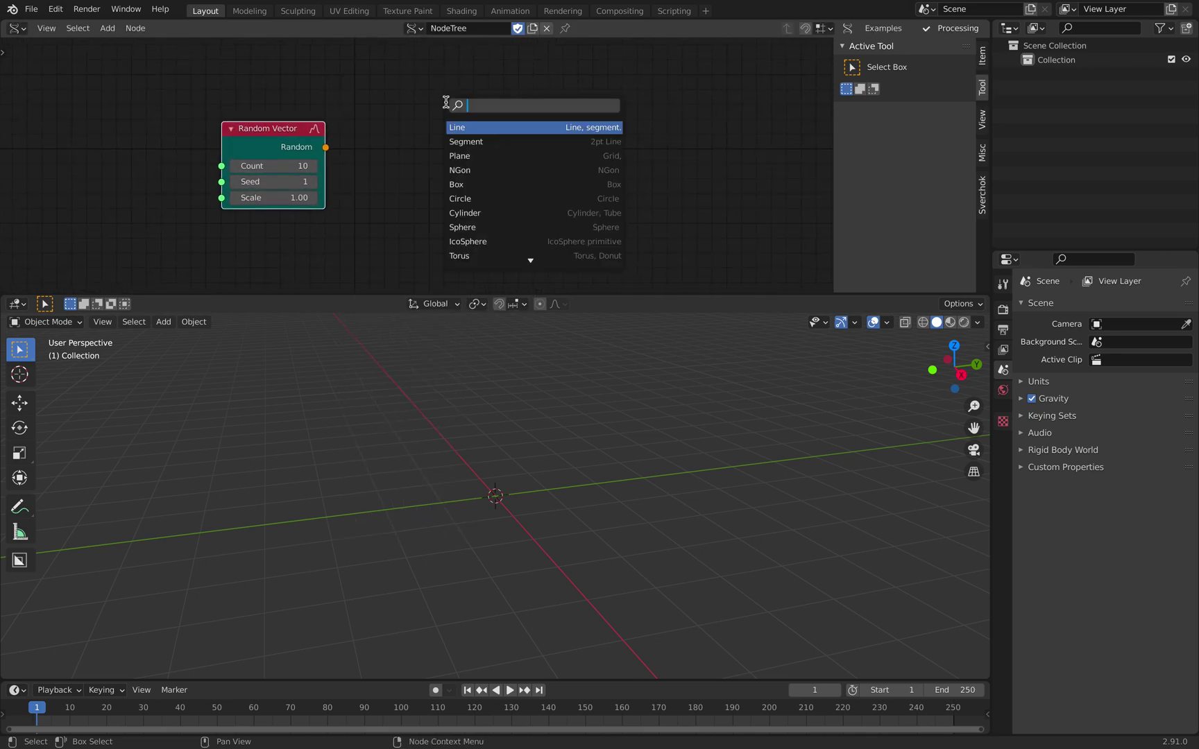
pyautogui.write('ox')
pyautogui.press('Return')
pyautogui.click(400, 101)
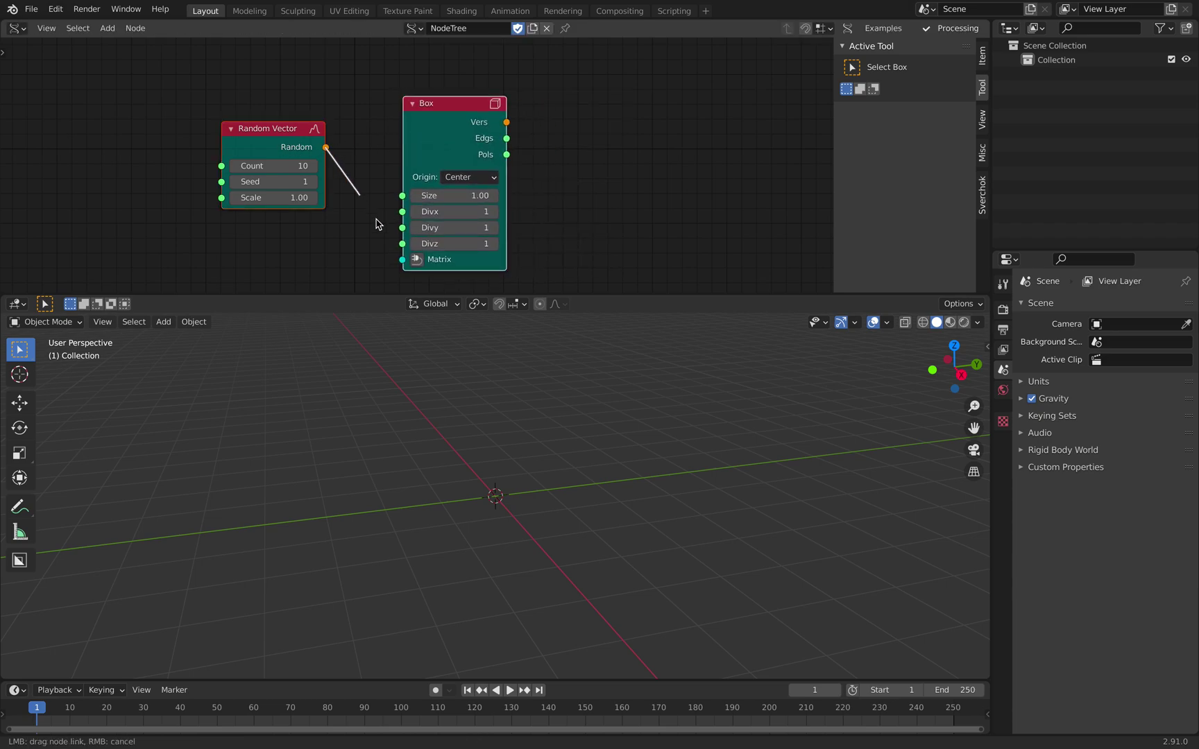
pyautogui.moveTo(402, 264); pyautogui.dragTo(402, 260)
pyautogui.press('g')
pyautogui.click(233, 136)
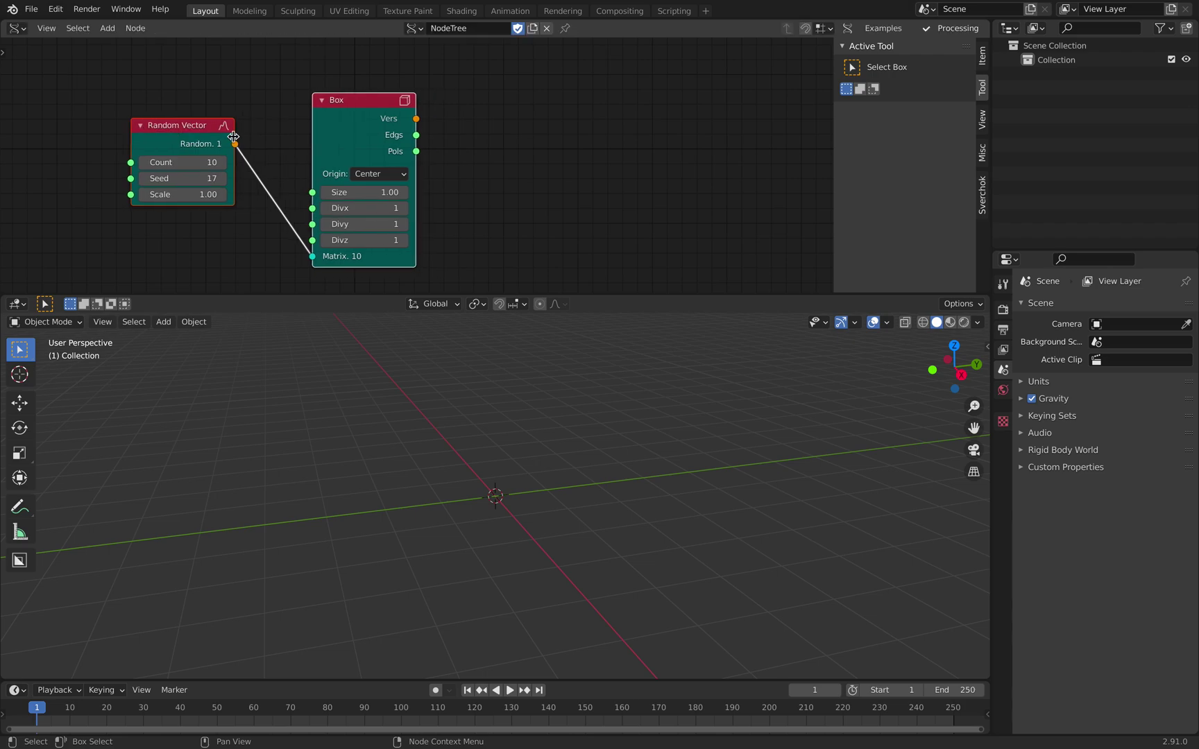
# Step: Insert a Randomize node between Random Vector and Box, with X, Y and Z amplitudes of 0.06 and seed 16
pyautogui.moveTo(361, 127); pyautogui.dragTo(468, 123)
pyautogui.hotkey('alt', 'space')
pyautogui.write('randomi')
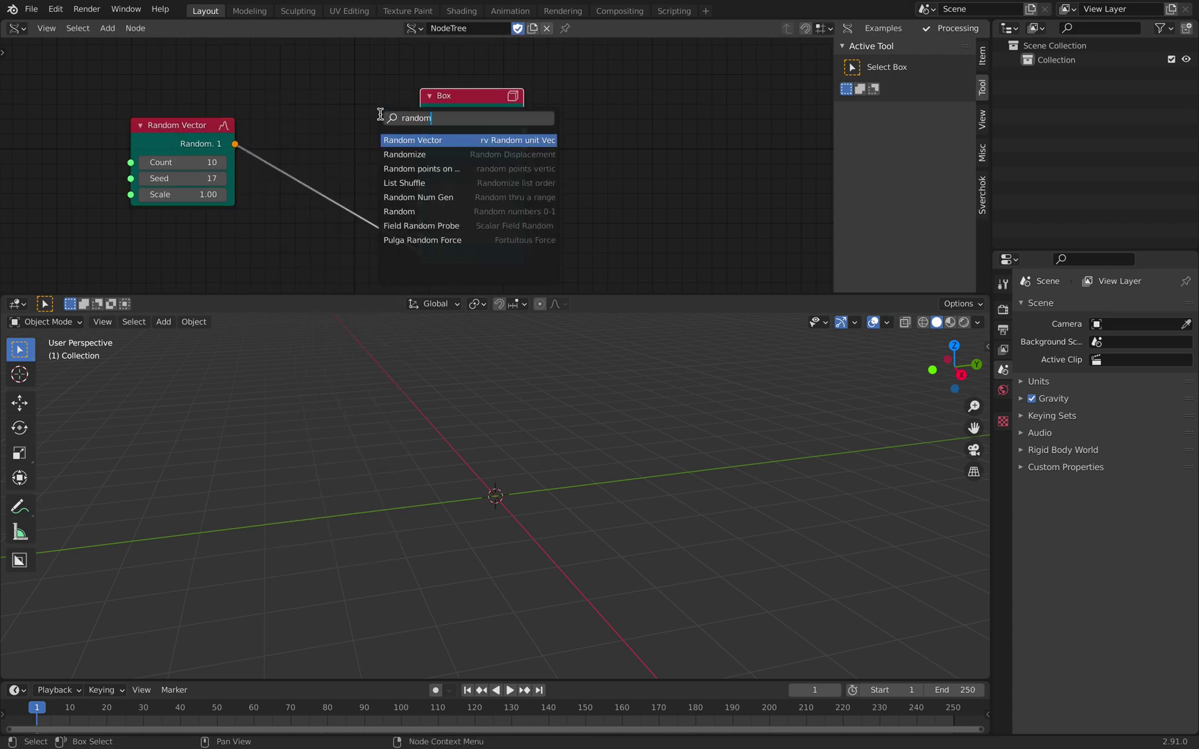
pyautogui.press('Return')
pyautogui.click(303, 110)
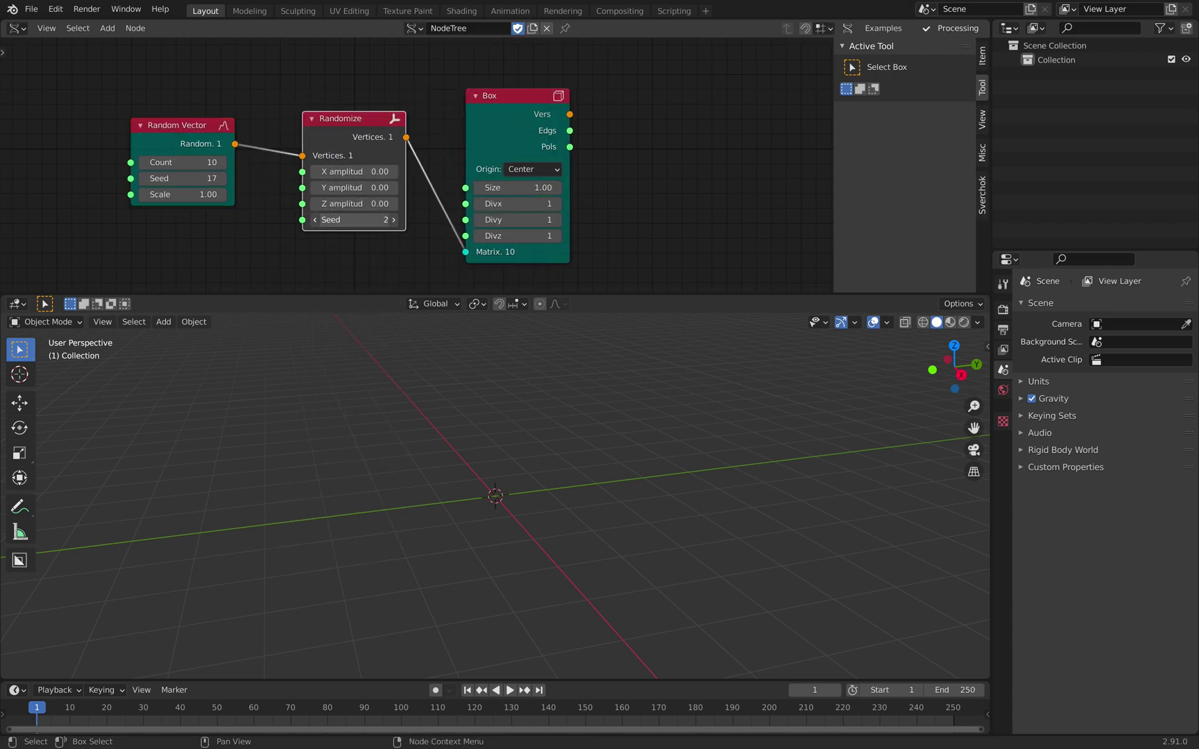
pyautogui.moveTo(400, 167); pyautogui.dragTo(298, 166, button='middle')
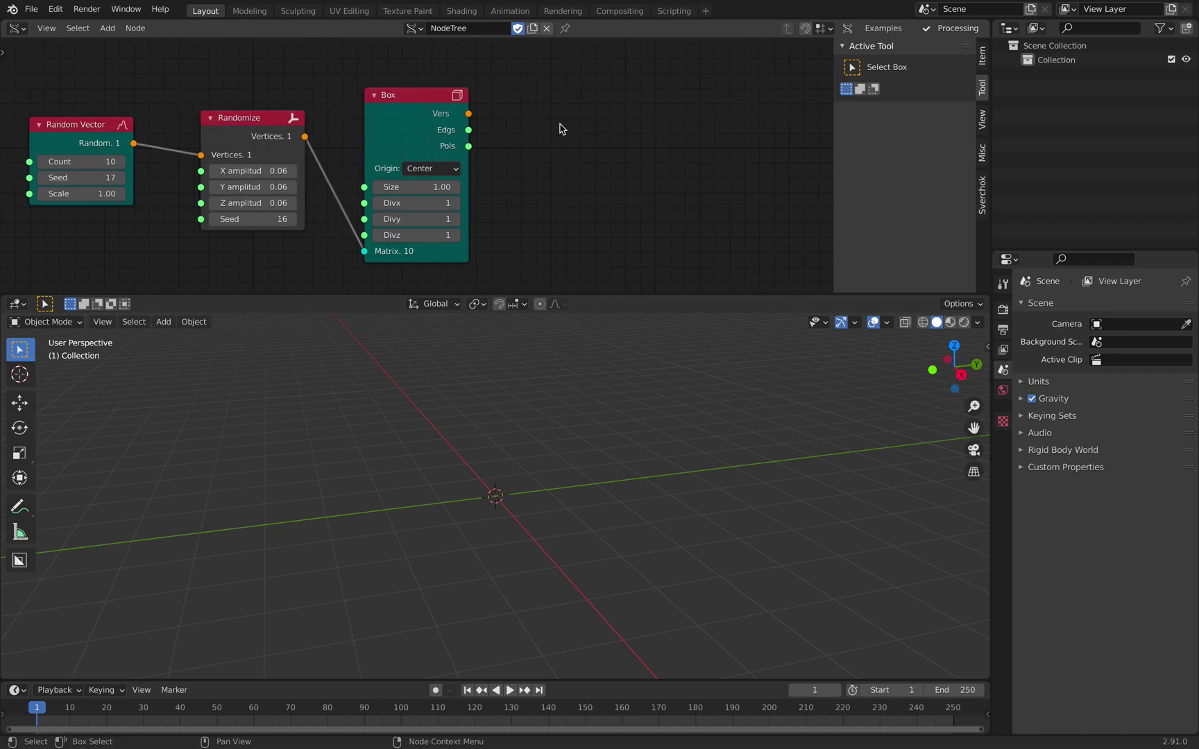
# Step: Add a Mesh viewer node and connect the Box node's vertex, edge and polygon outputs to it
pyautogui.hotkey('alt', 'space')
pyautogui.write('mesh viewer')
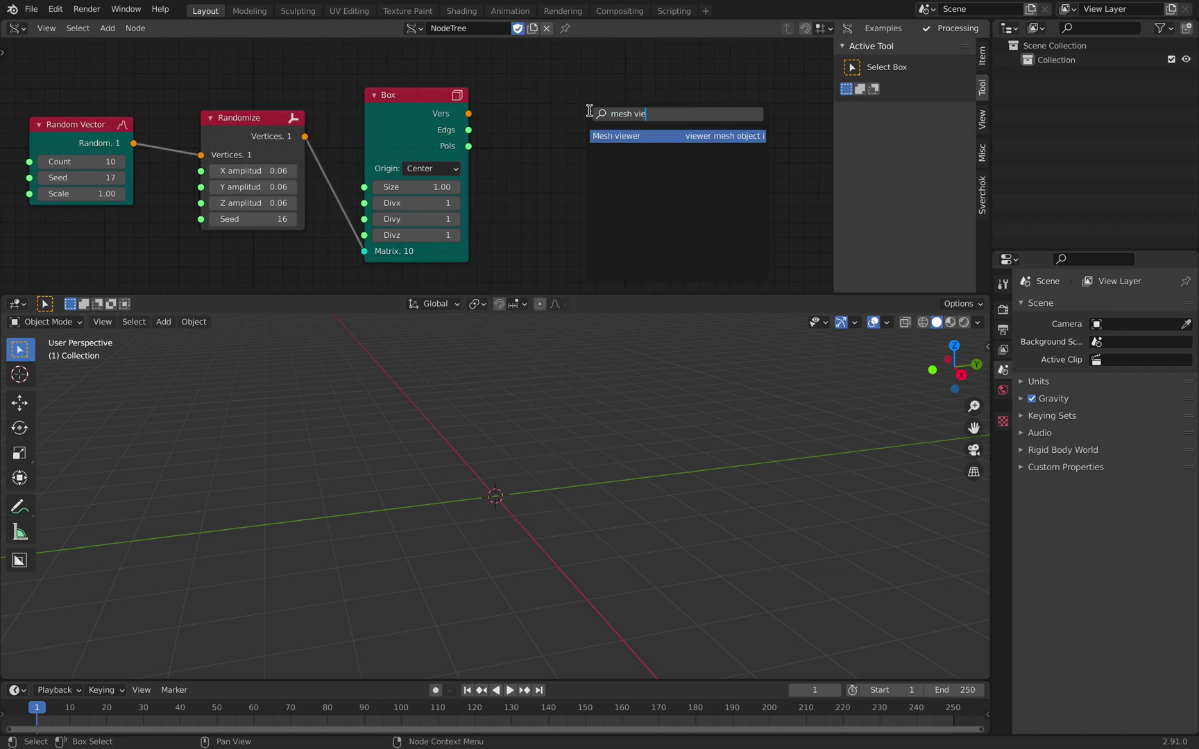
pyautogui.press('Return')
pyautogui.click(568, 64)
pyautogui.click(401, 96)
pyautogui.keyDown('shift'); pyautogui.click(577, 87); pyautogui.keyUp('shift')
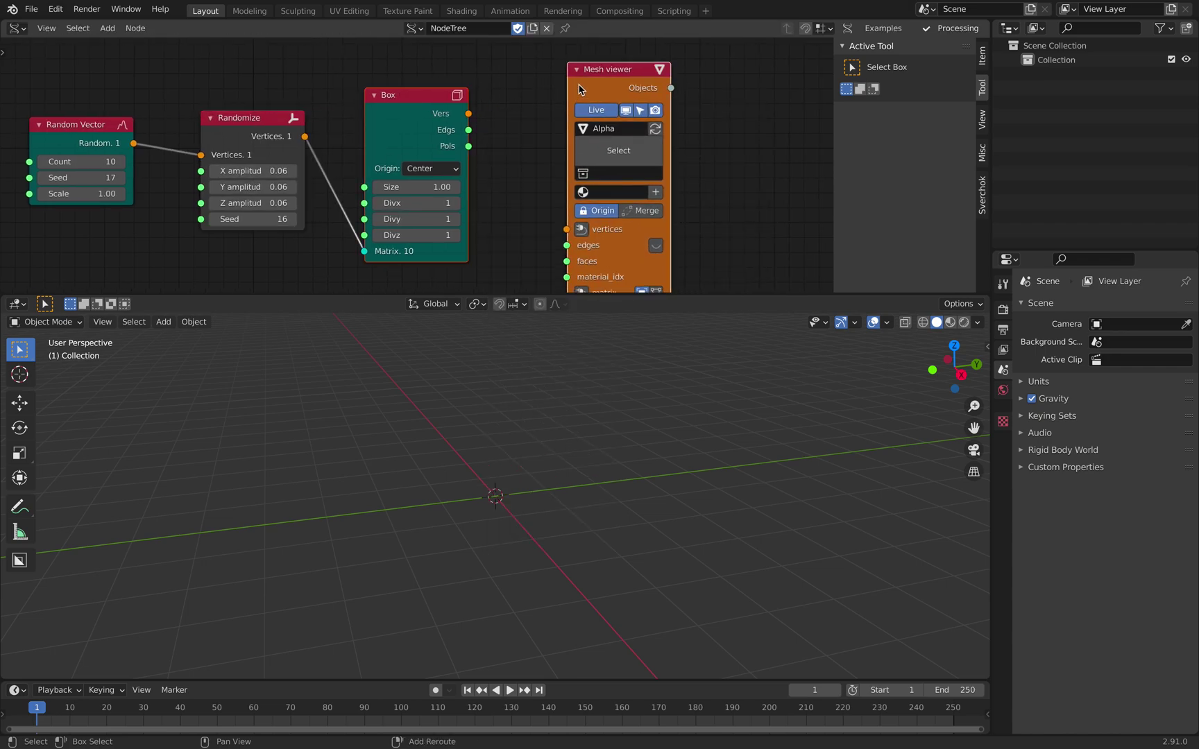
pyautogui.press('f')
pyautogui.press('f')
pyautogui.press('f')
# Step: Set the Randomize seed to 60 and the Box size to 1.06
pyautogui.moveTo(551, 459); pyautogui.dragTo(651, 548, button='middle')
pyautogui.scroll(-1, 527, 248)
pyautogui.moveTo(527, 253); pyautogui.dragTo(543, 244, button='middle')
pyautogui.moveTo(569, 458); pyautogui.dragTo(431, 444, button='middle')
pyautogui.moveTo(279, 207); pyautogui.dragTo(311, 206)
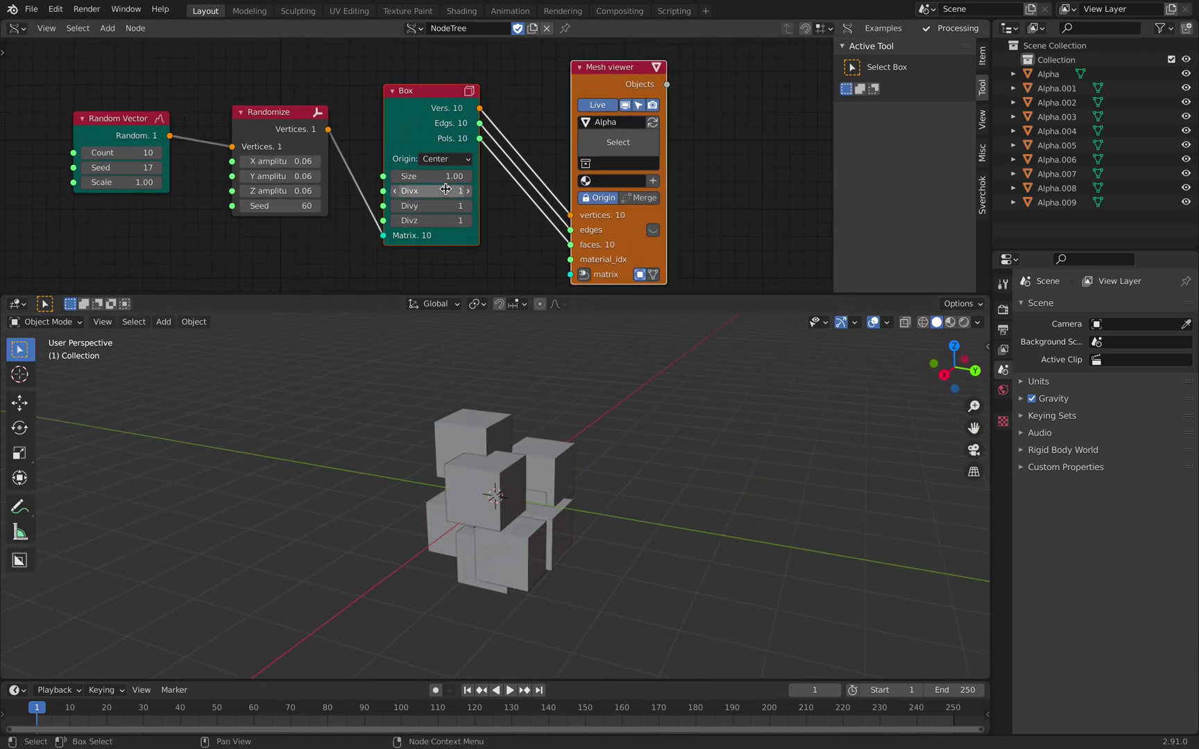
pyautogui.moveTo(442, 176)
pyautogui.mouseDown()
pyautogui.moveTo(466, 176)
pyautogui.moveTo(446, 177)
pyautogui.mouseUp()
# Step: Spread the Randomize, Box and Mesh viewer nodes apart for a clearer layout, and set the Random Vector seed to 41
pyautogui.moveTo(301, 128); pyautogui.dragTo(276, 188)
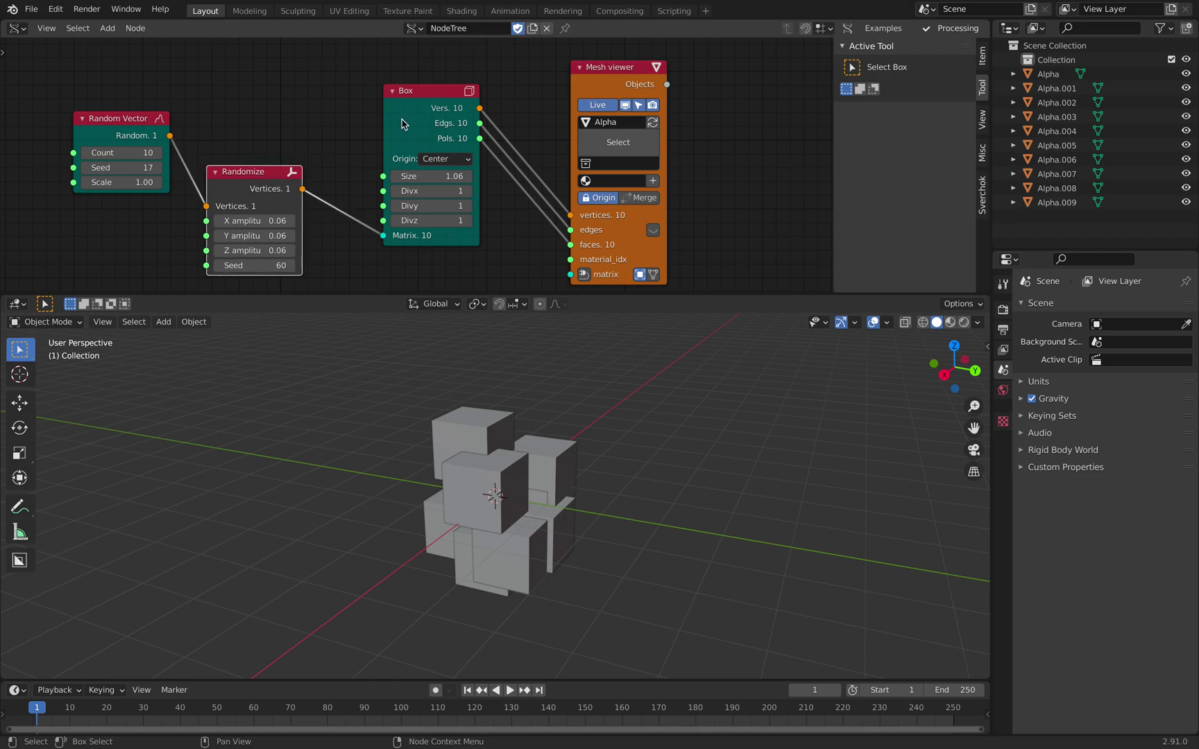
pyautogui.moveTo(394, 121); pyautogui.dragTo(401, 102)
pyautogui.click(579, 67)
pyautogui.moveTo(604, 66); pyautogui.dragTo(660, 52)
pyautogui.click(636, 52)
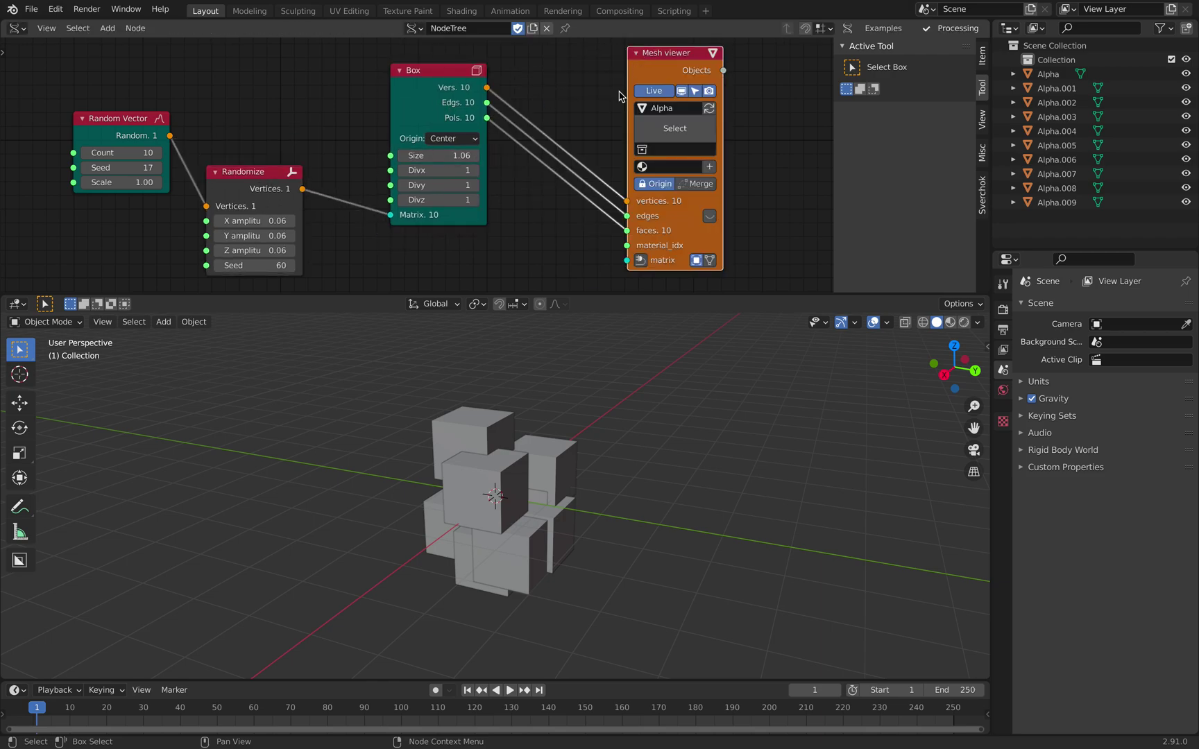
pyautogui.moveTo(621, 97); pyautogui.dragTo(755, 41, button='middle')
pyautogui.moveTo(291, 71); pyautogui.dragTo(213, 62)
pyautogui.moveTo(356, 115); pyautogui.dragTo(302, 127)
pyautogui.moveTo(178, 104); pyautogui.dragTo(195, 103)
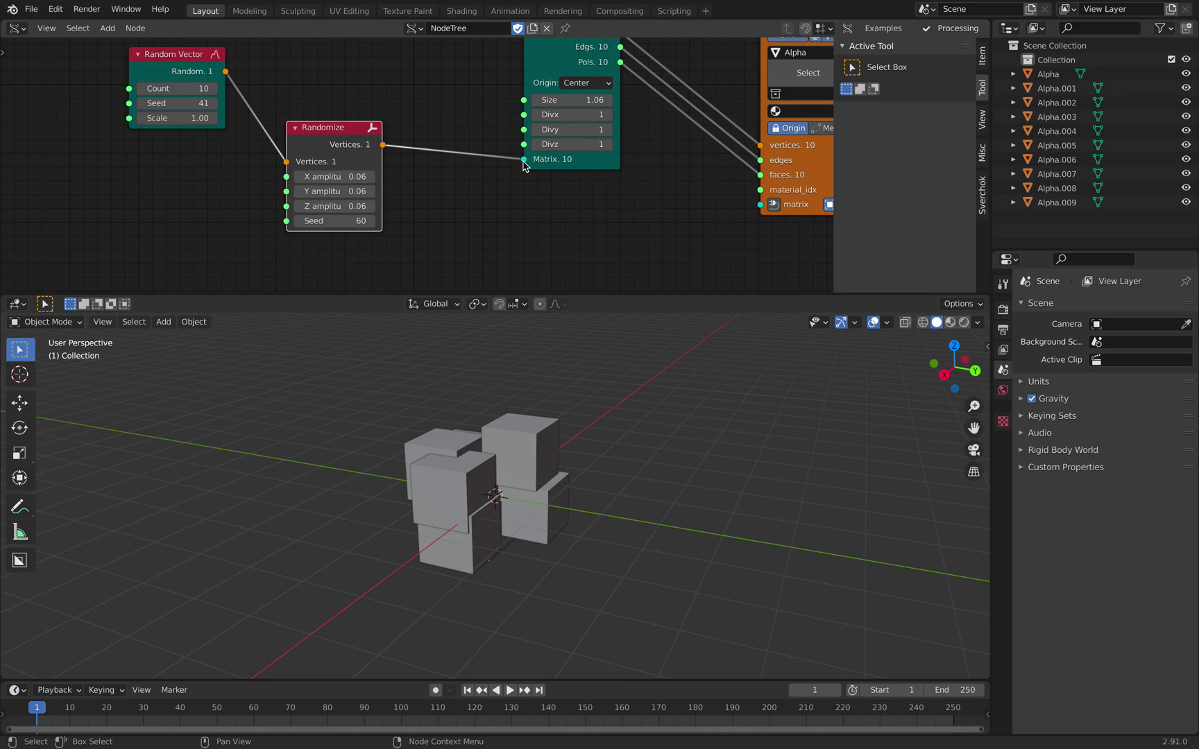
# Step: Select several generated boxes one at a time to examine them as separate objects, finishing with the Alpha object
pyautogui.moveTo(570, 455); pyautogui.dragTo(543, 453, button='middle')
pyautogui.click(540, 454)
pyautogui.click(435, 480)
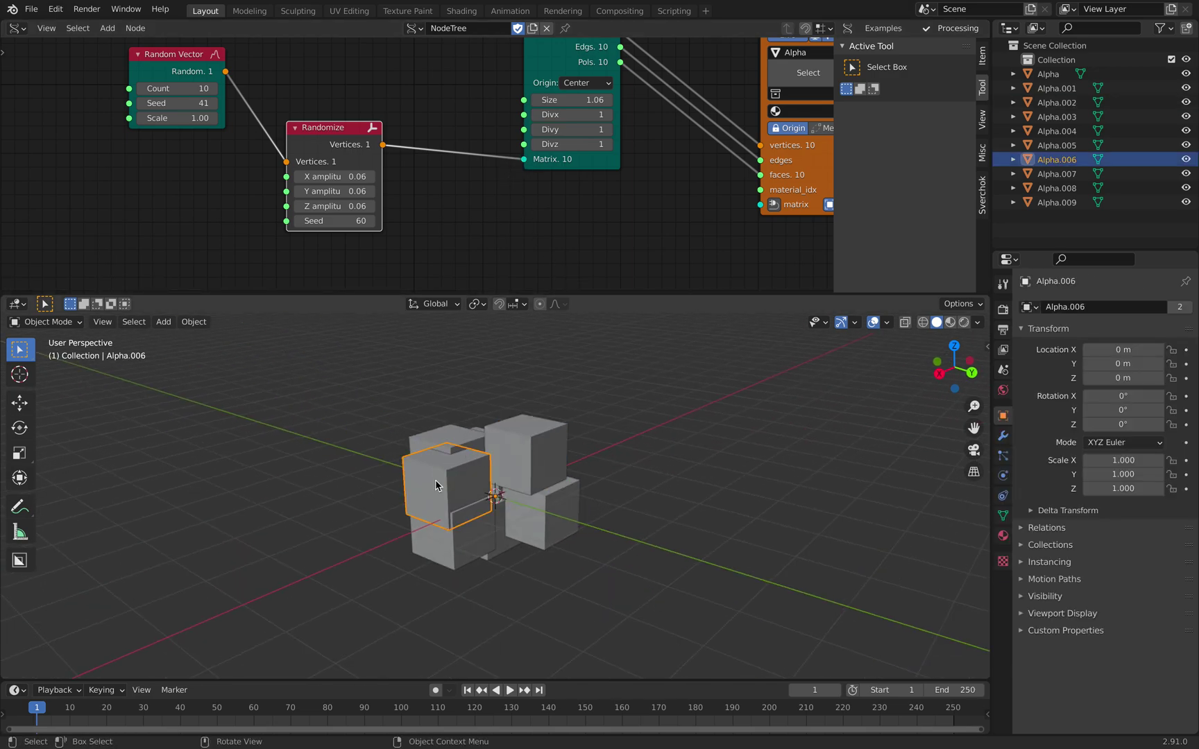
pyautogui.click(463, 537)
pyautogui.click(535, 464)
pyautogui.click(1053, 74)
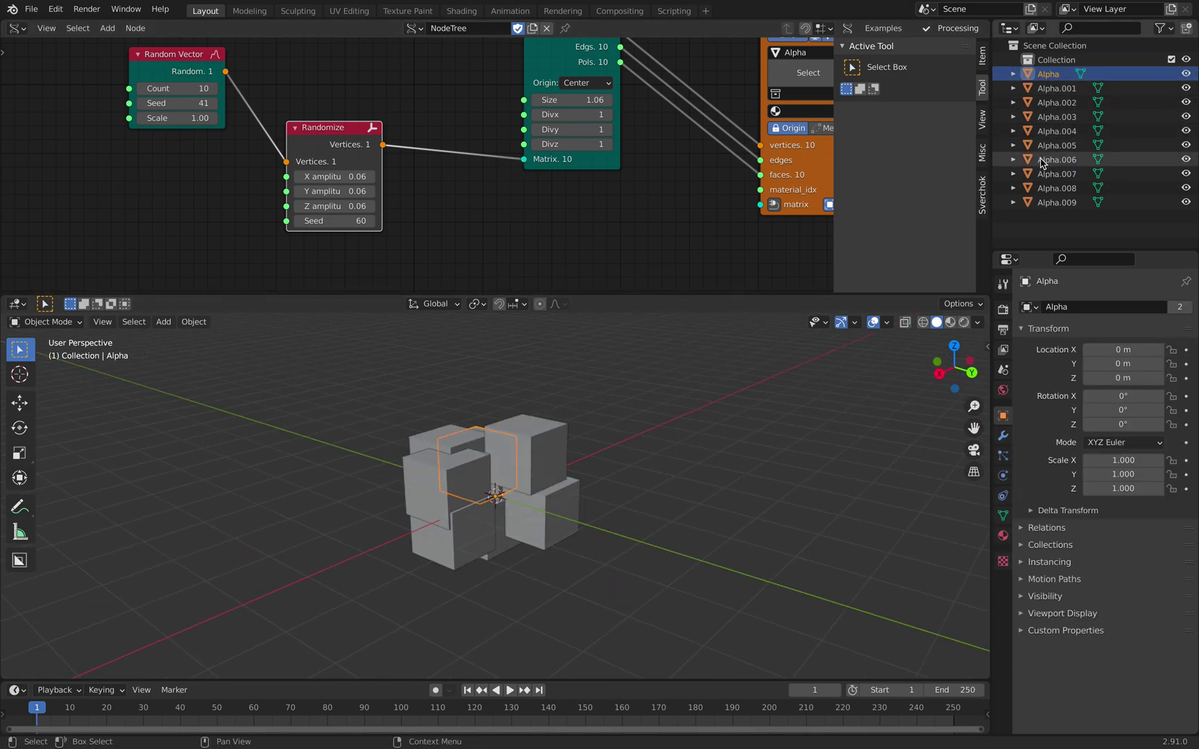
pyautogui.moveTo(546, 438); pyautogui.dragTo(628, 448, button='middle')
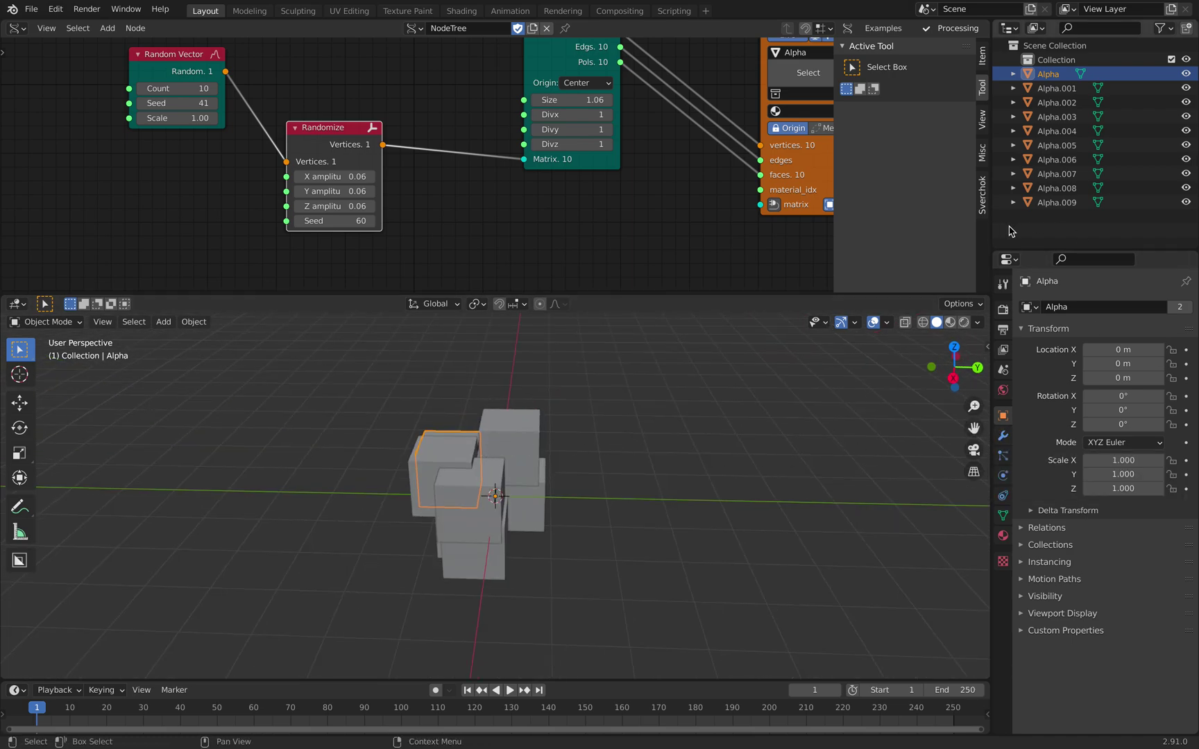
# Step: Assign the existing Collection as the Mesh viewer node's output collection
pyautogui.moveTo(687, 171); pyautogui.dragTo(544, 198, button='middle')
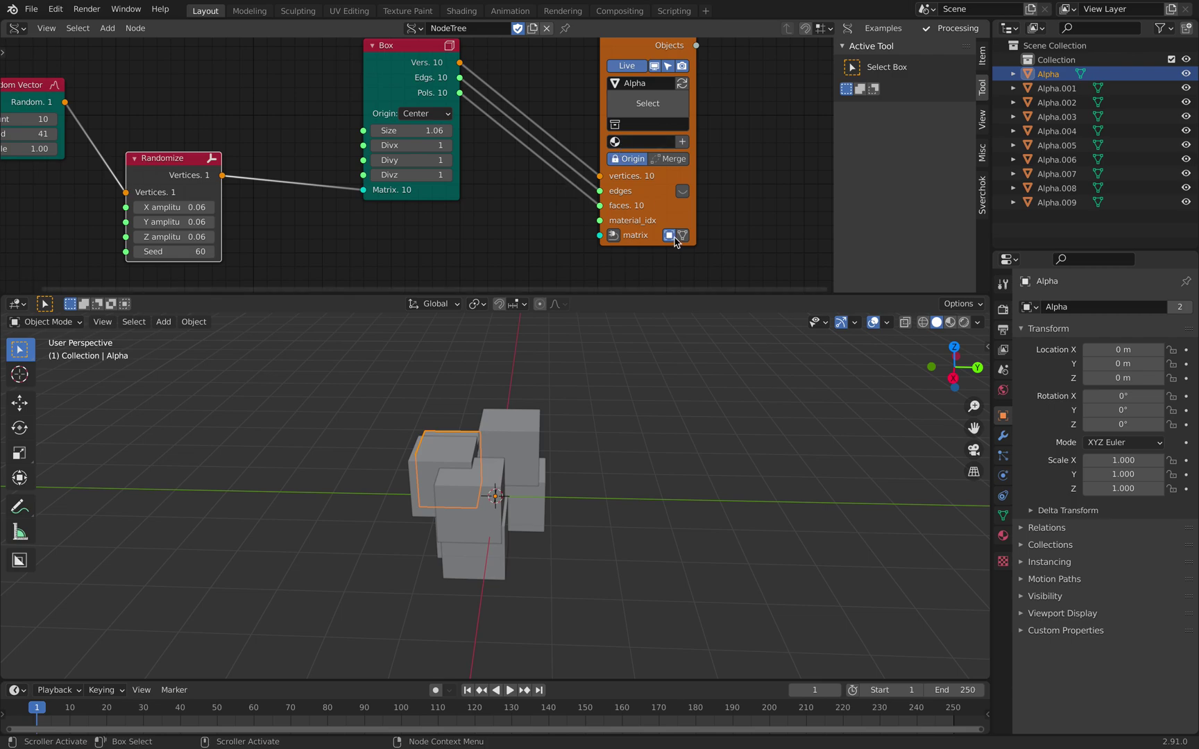
pyautogui.click(639, 124)
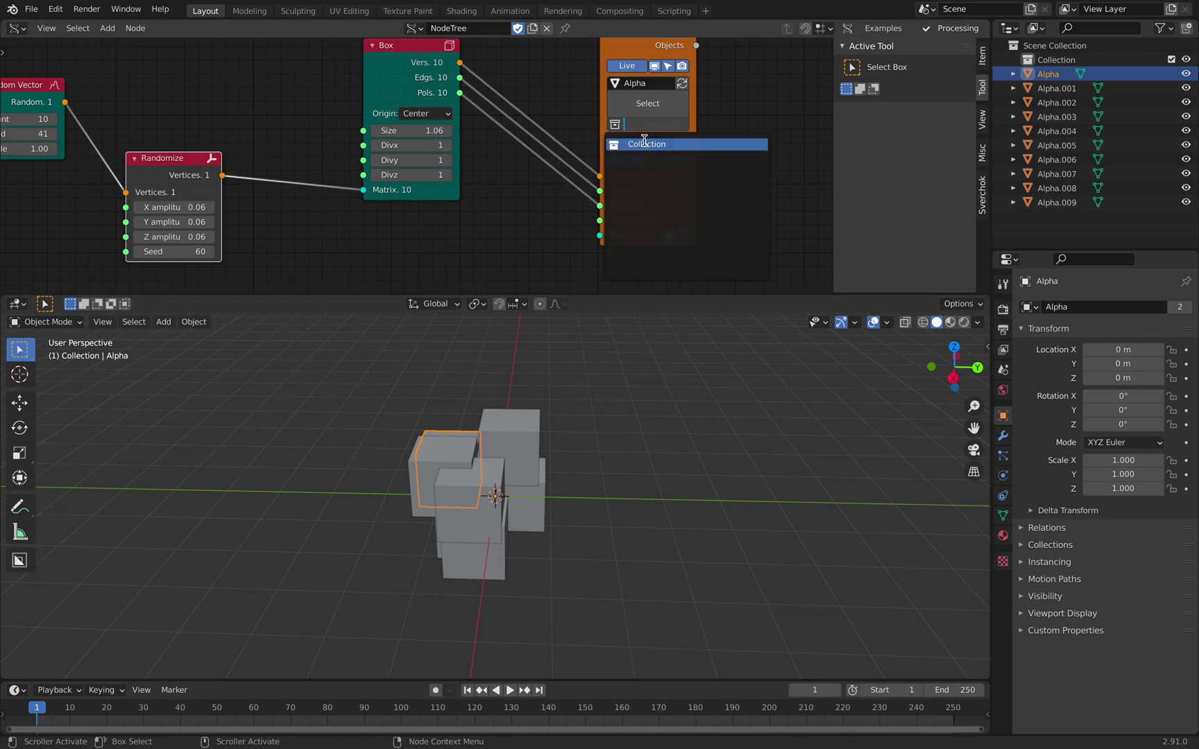
pyautogui.click(643, 144)
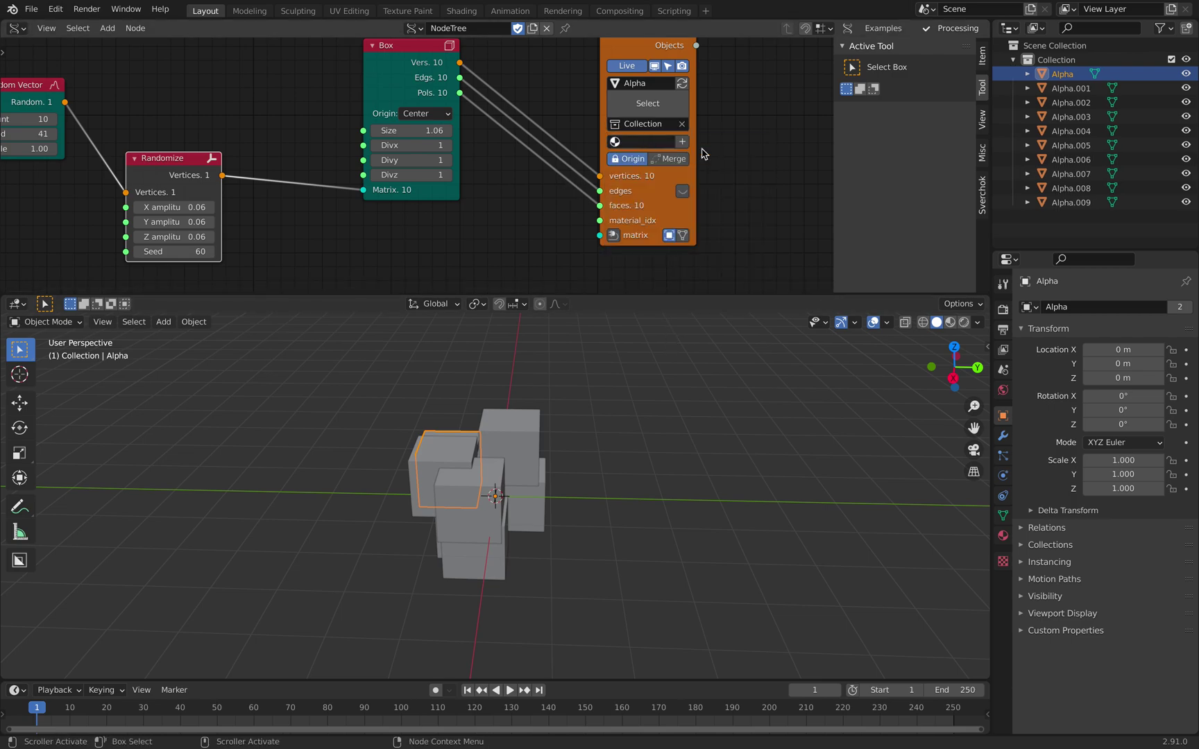
# Step: Add a Boolean modifier to Alpha using Union, a Collection operand set to Collection, and the Fast solver
pyautogui.click(1003, 434)
pyautogui.click(1093, 307)
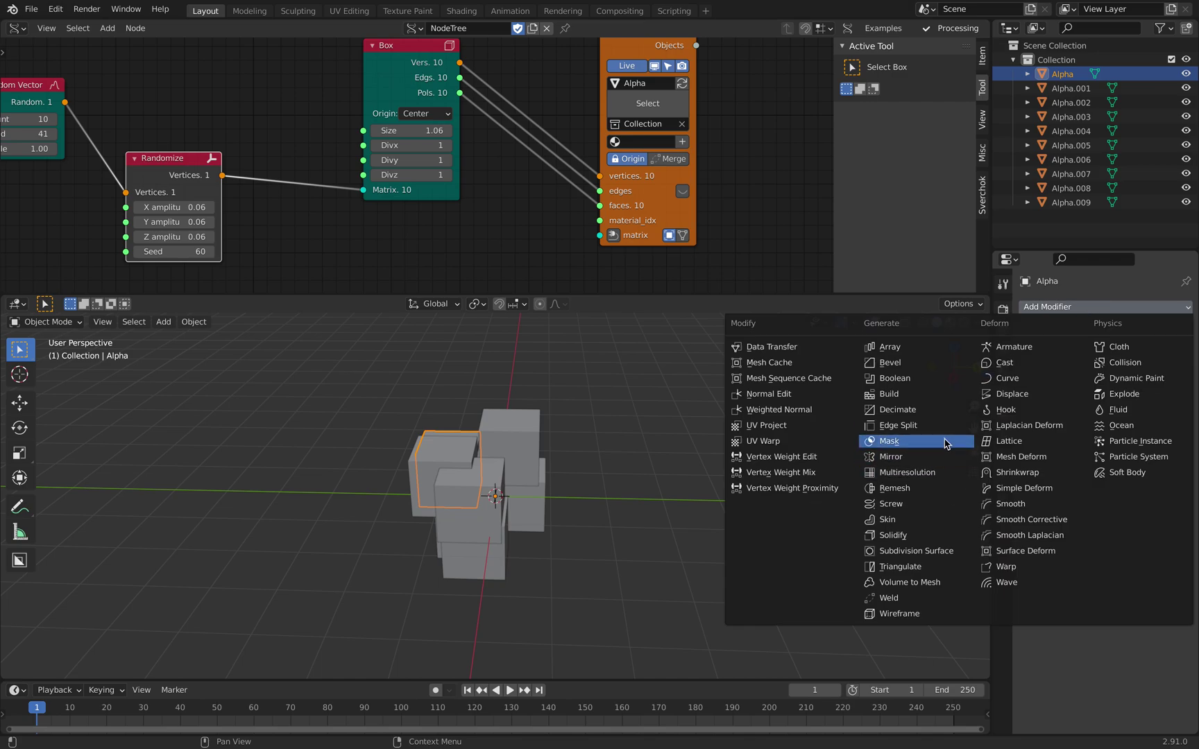
pyautogui.click(928, 380)
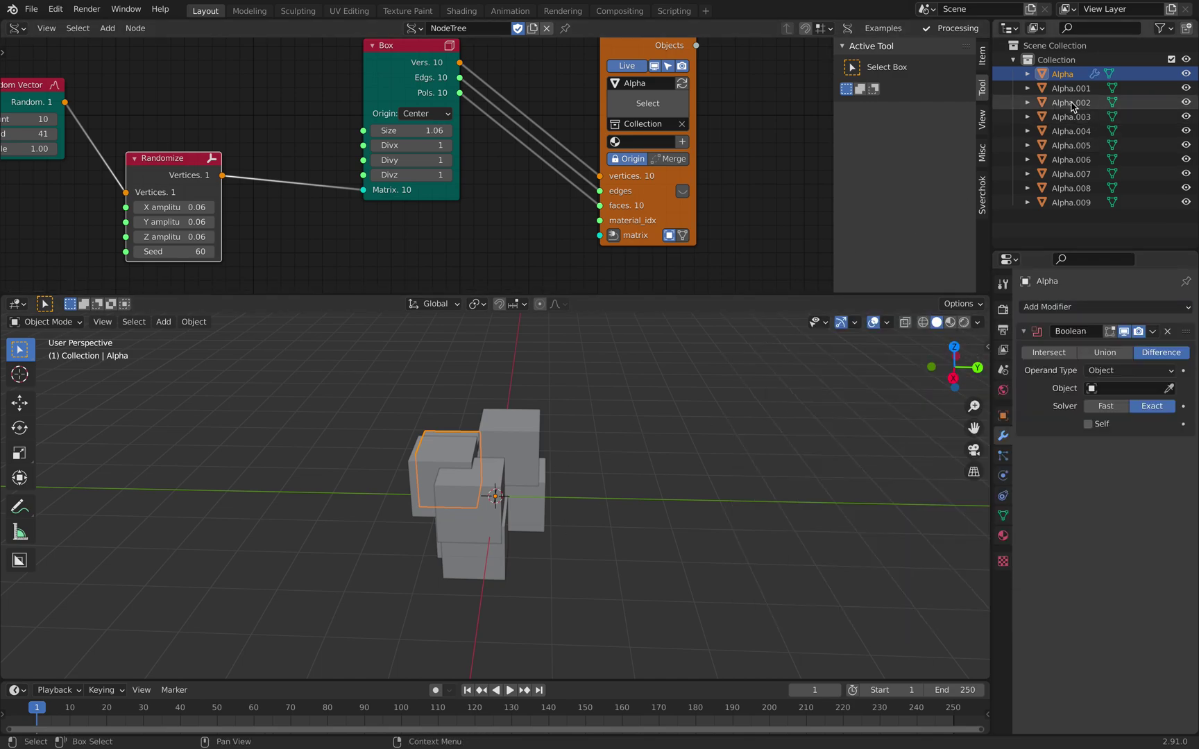
pyautogui.click(1130, 371)
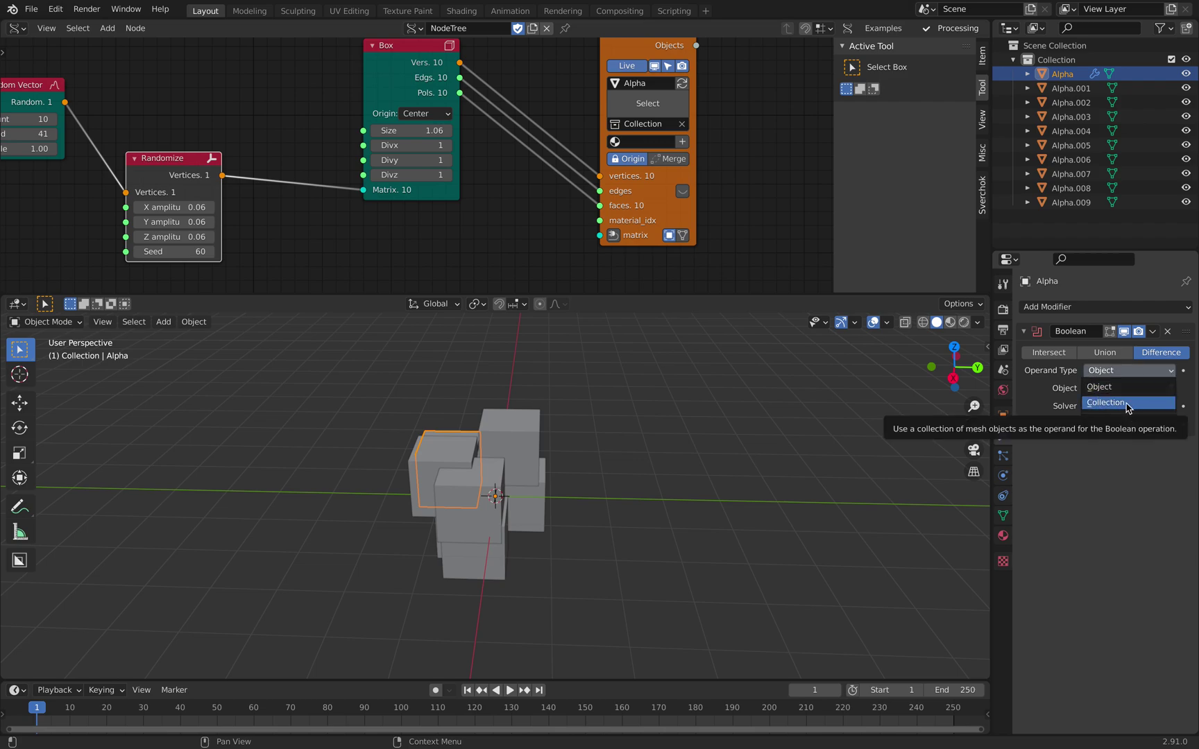
pyautogui.click(1127, 404)
pyautogui.click(1118, 392)
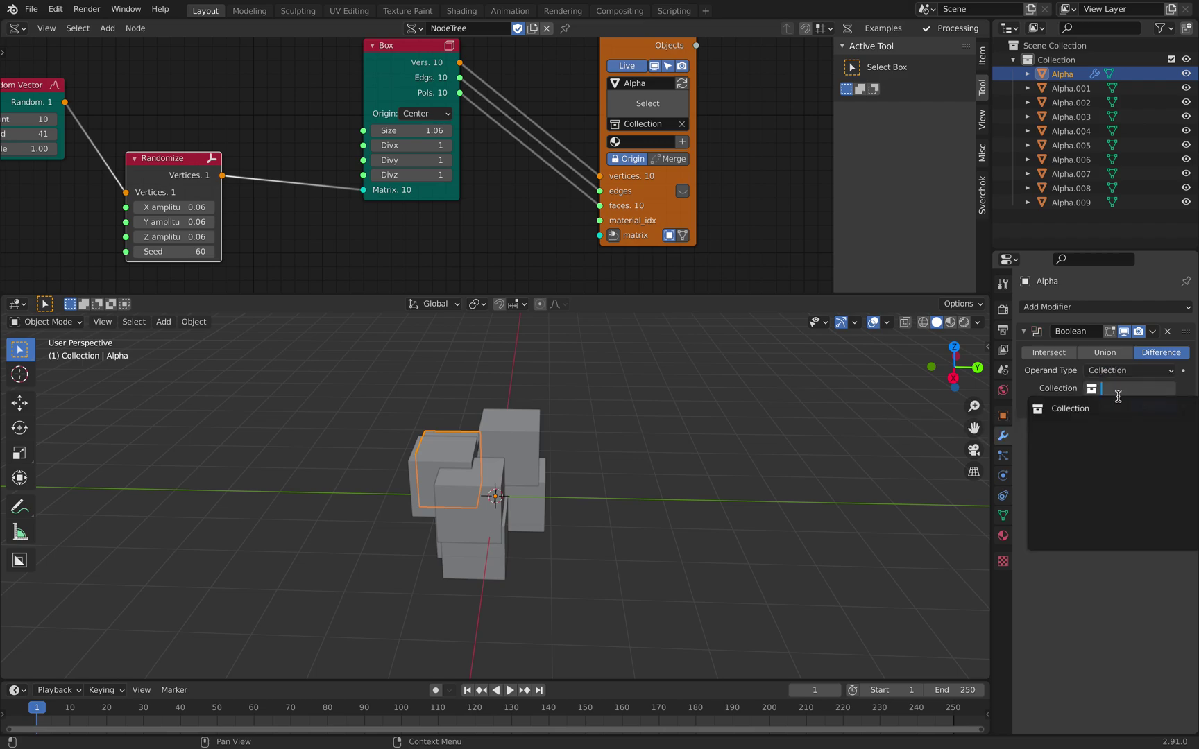
pyautogui.click(1063, 408)
pyautogui.click(1110, 408)
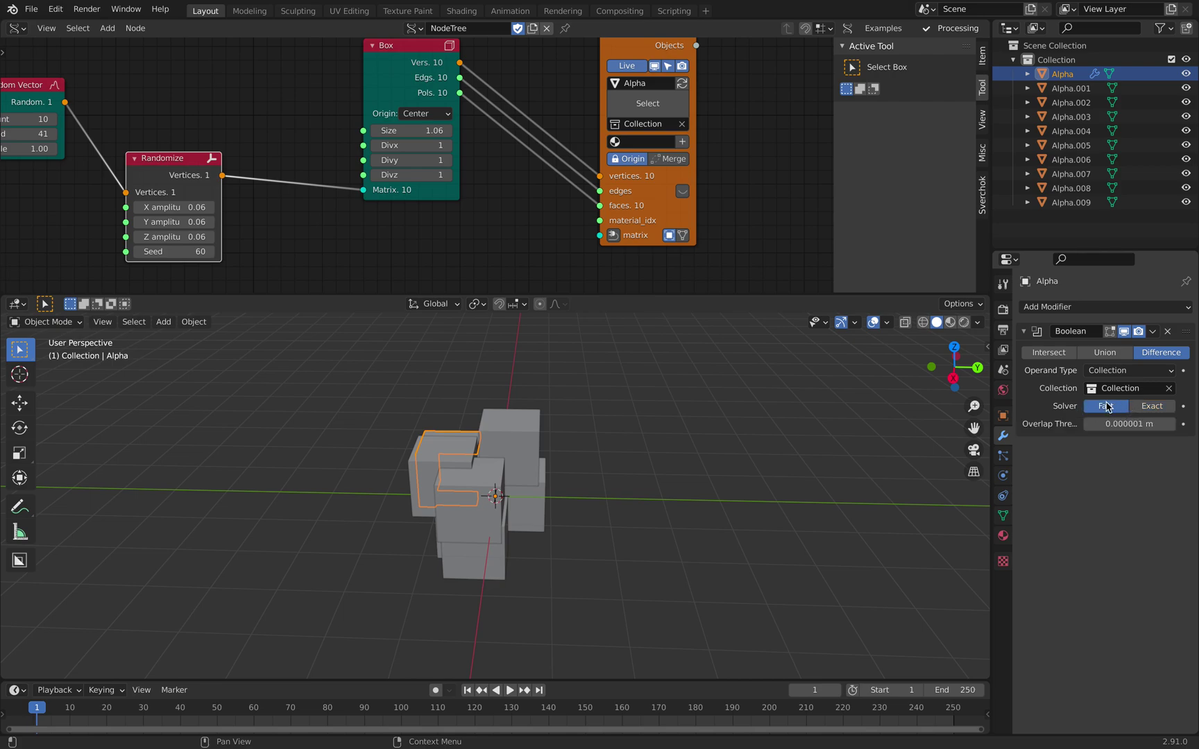
pyautogui.click(1105, 352)
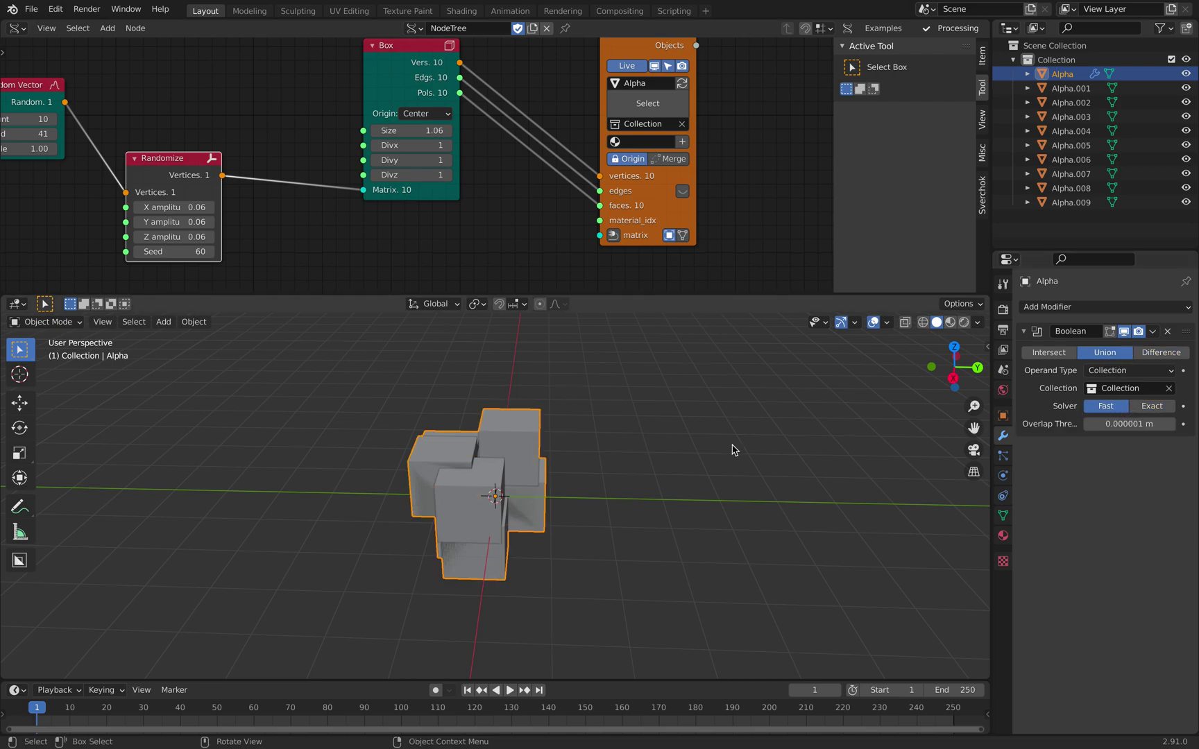
# Step: Hide the objects Alpha.001 through Alpha.009, leaving only Alpha displayed
pyautogui.moveTo(731, 447); pyautogui.dragTo(661, 446, button='middle')
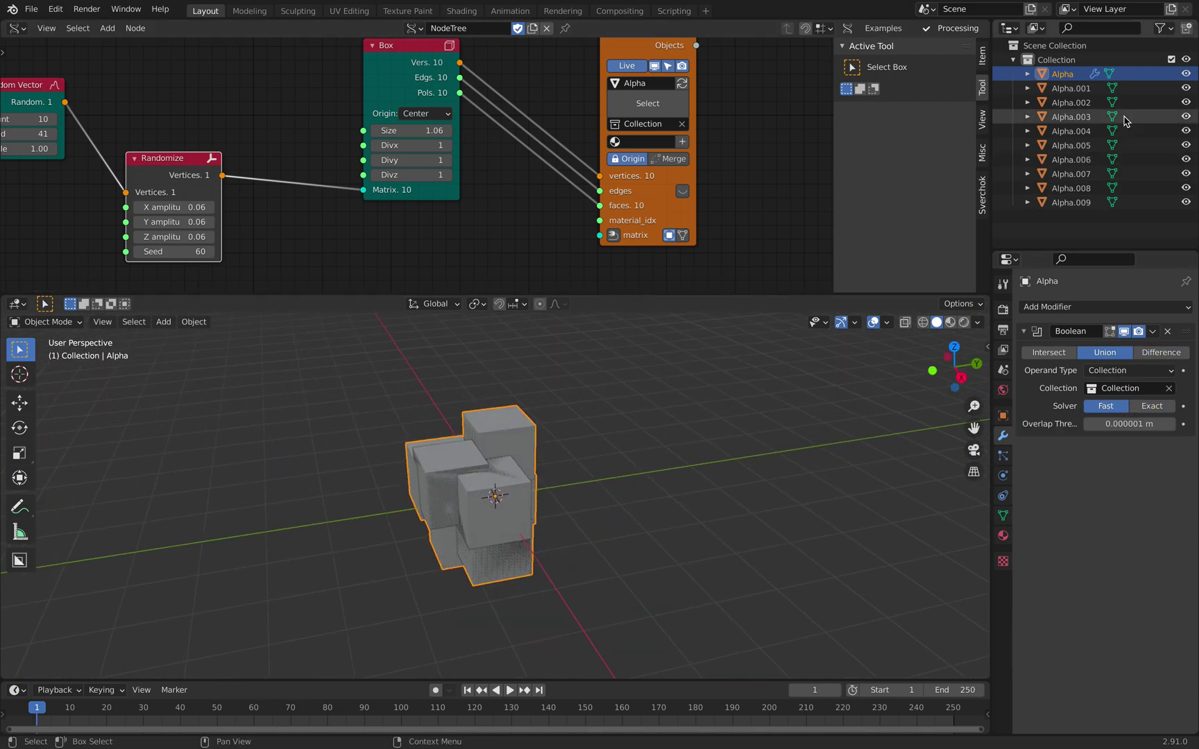
pyautogui.click(1186, 59)
pyautogui.click(1186, 60)
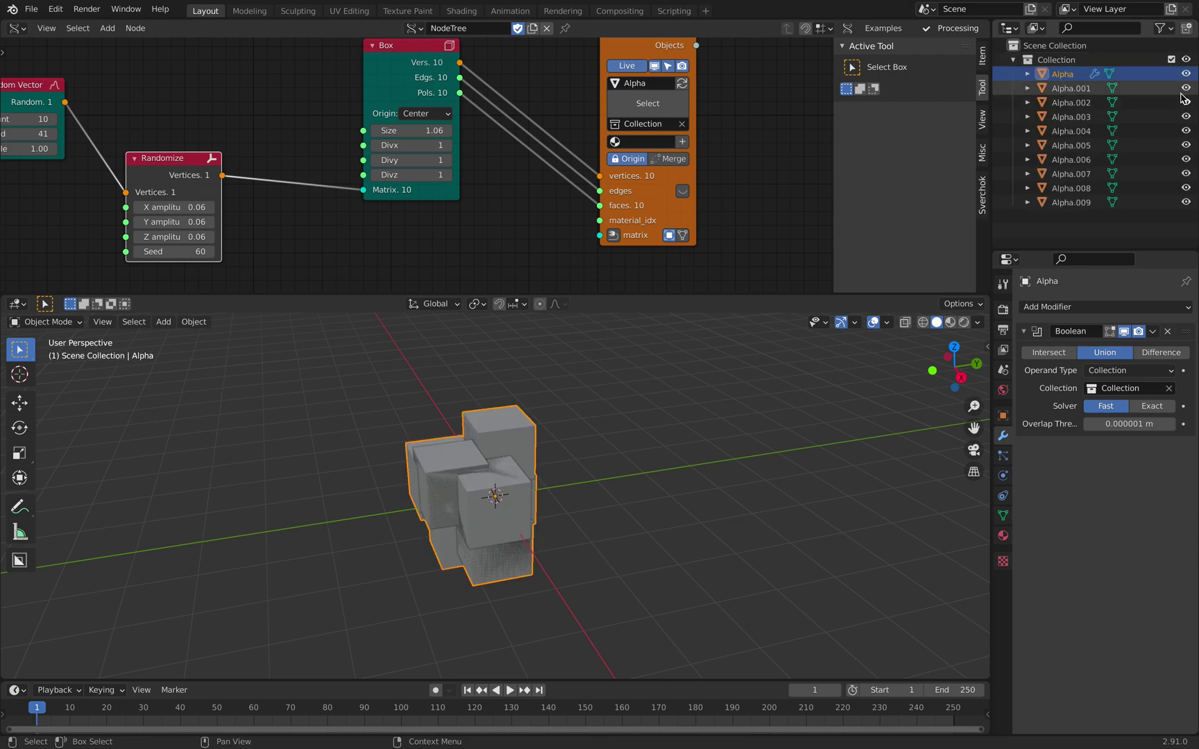
pyautogui.moveTo(750, 148); pyautogui.dragTo(748, 162, button='middle')
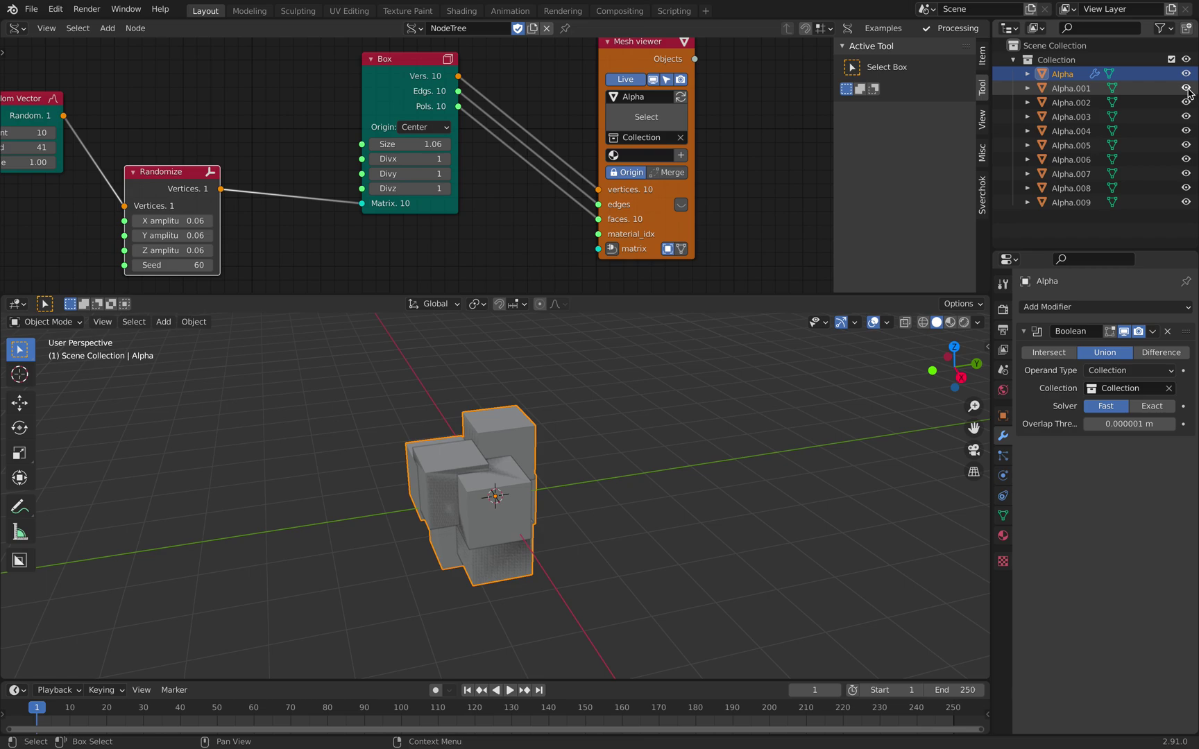
pyautogui.moveTo(763, 496); pyautogui.dragTo(699, 401, button='middle')
# Step: Inspect the merged Alpha object in wireframe shading and return to solid shading
pyautogui.moveTo(542, 466)
pyautogui.mouseDown(button='middle')
pyautogui.moveTo(509, 486)
pyautogui.moveTo(468, 478)
pyautogui.moveTo(464, 423)
pyautogui.moveTo(661, 418)
pyautogui.moveTo(704, 444)
pyautogui.moveTo(552, 484)
pyautogui.moveTo(489, 464)
pyautogui.mouseUp(button='middle')
pyautogui.press('z')
pyautogui.click(453, 443)
pyautogui.press('z')
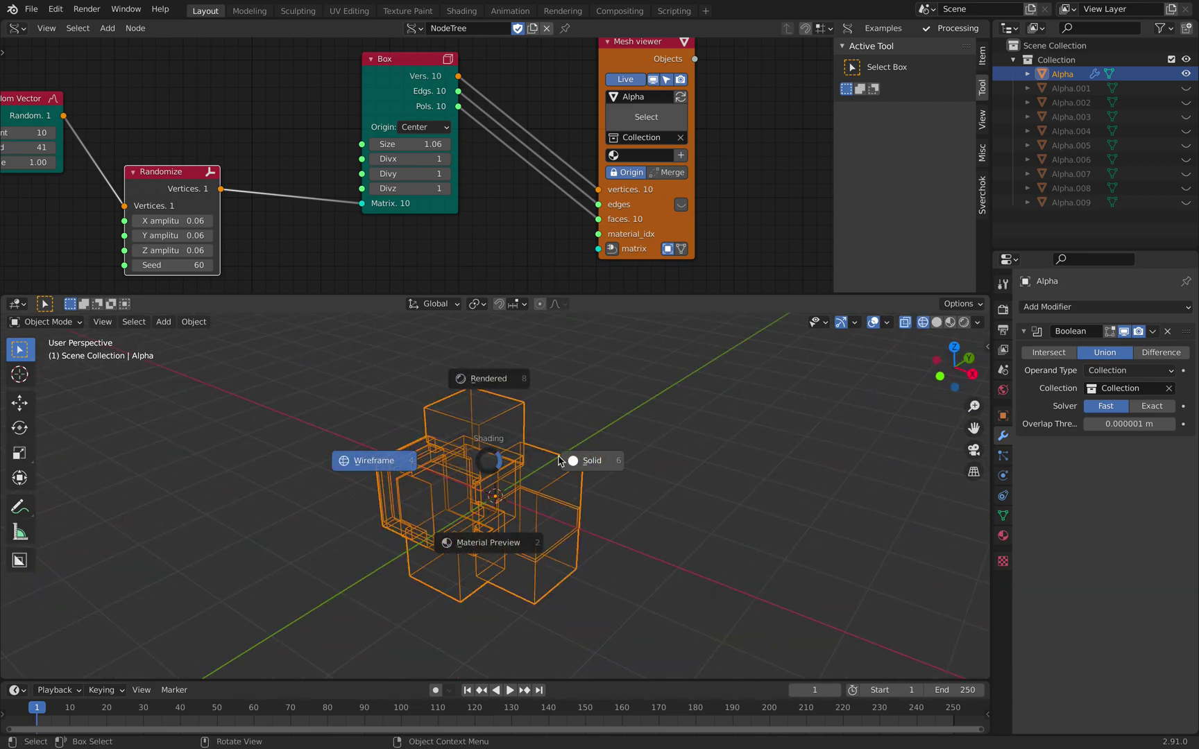
pyautogui.click(569, 461)
# Step: Add a Remesh modifier to Alpha after the Boolean modifier
pyautogui.click(1074, 306)
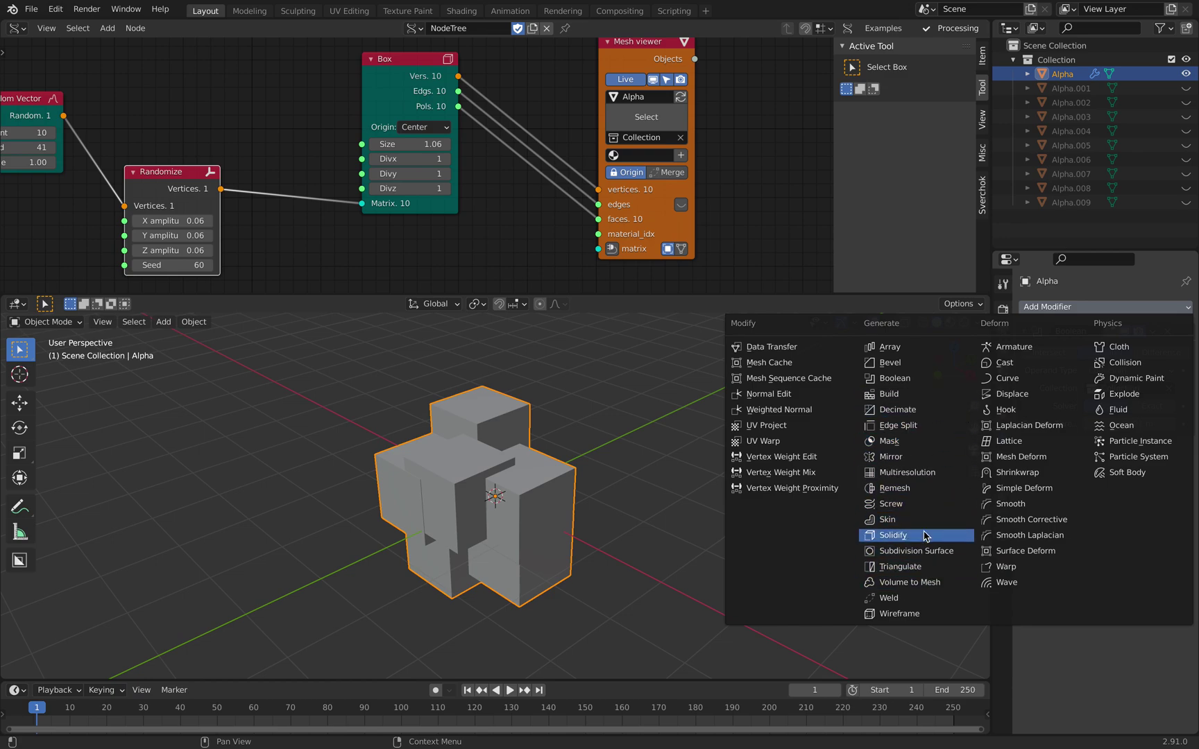
pyautogui.click(894, 488)
pyautogui.moveTo(895, 487); pyautogui.dragTo(678, 452, button='middle')
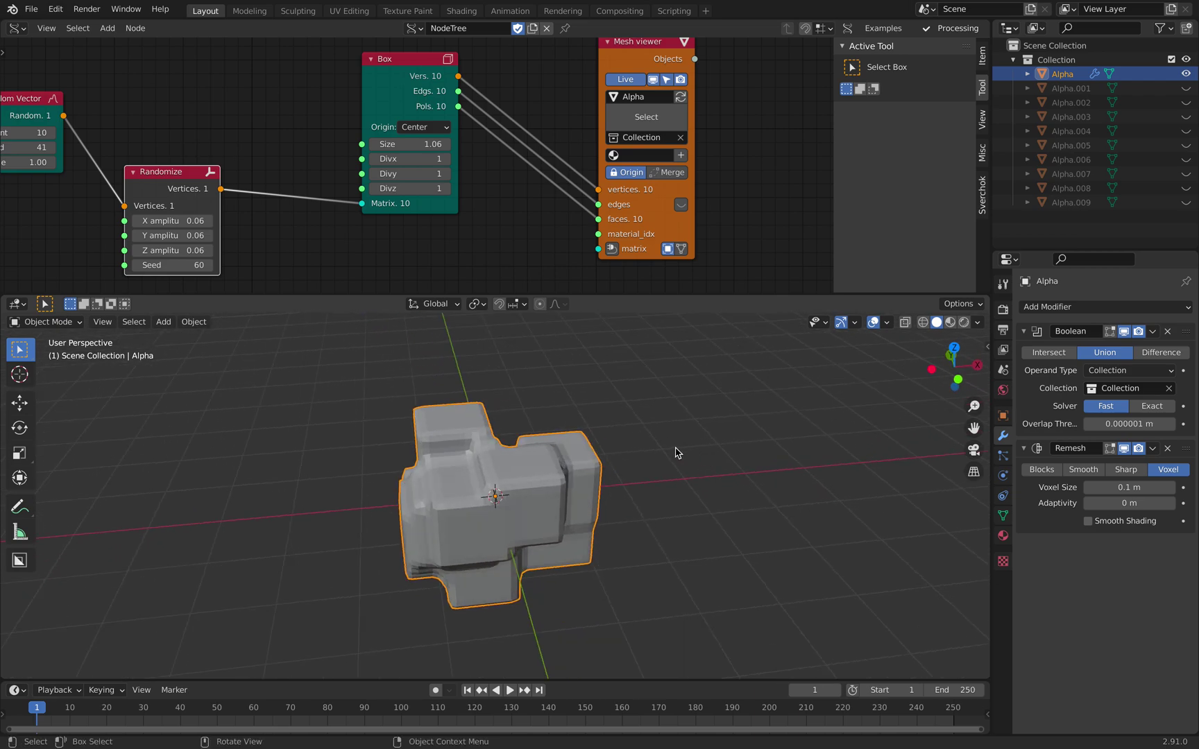
# Step: Set the Randomize seed to 118 and the Random Vector seed to 101, and move the Box and Mesh viewer nodes closer
pyautogui.moveTo(207, 166); pyautogui.dragTo(278, 153, button='middle')
pyautogui.moveTo(243, 252); pyautogui.dragTo(333, 253)
pyautogui.moveTo(103, 136); pyautogui.dragTo(186, 136)
pyautogui.moveTo(347, 340); pyautogui.dragTo(450, 462, button='middle')
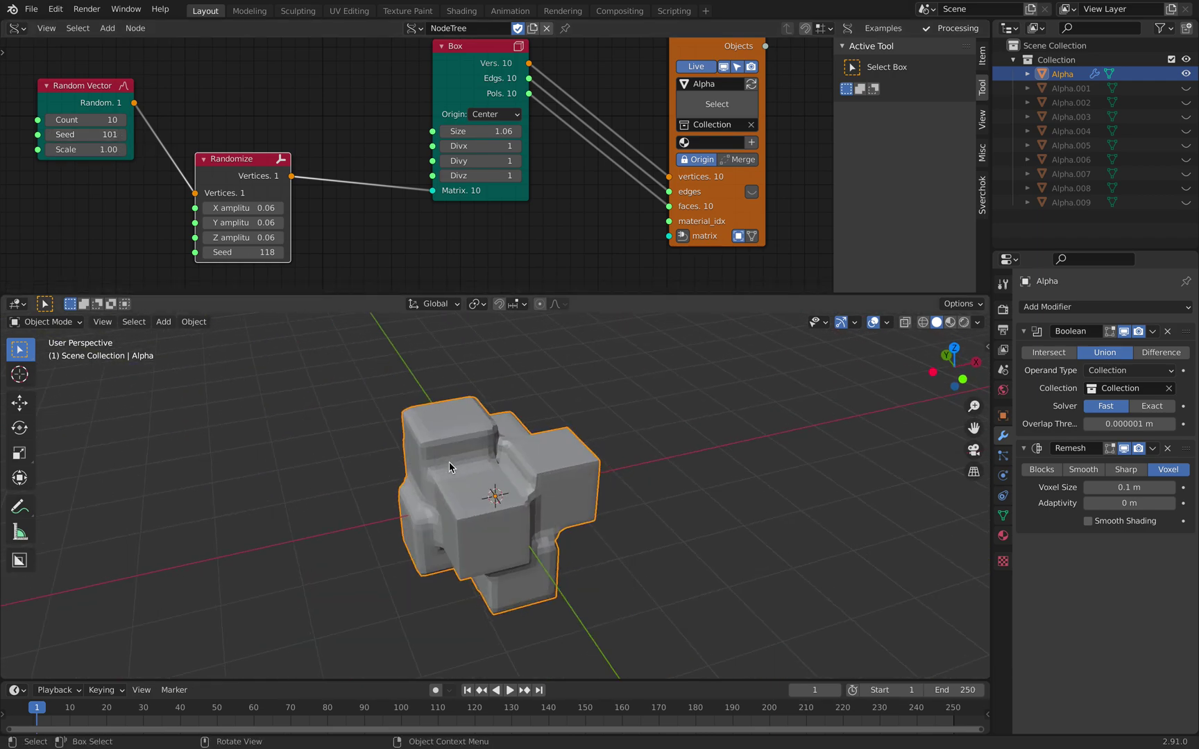
pyautogui.moveTo(469, 68); pyautogui.dragTo(460, 79, button='middle')
pyautogui.moveTo(498, 74); pyautogui.dragTo(433, 80)
pyautogui.moveTo(677, 66); pyautogui.dragTo(612, 97)
# Step: Set the Remesh modifier's voxel size to 0.108 m
pyautogui.moveTo(701, 455); pyautogui.dragTo(853, 493, button='middle')
pyautogui.scroll(2, 512, 427)
pyautogui.moveTo(1124, 485); pyautogui.dragTo(1144, 485)
pyautogui.moveTo(732, 447); pyautogui.dragTo(610, 463, button='middle')
pyautogui.scroll(-2, 448, 208)
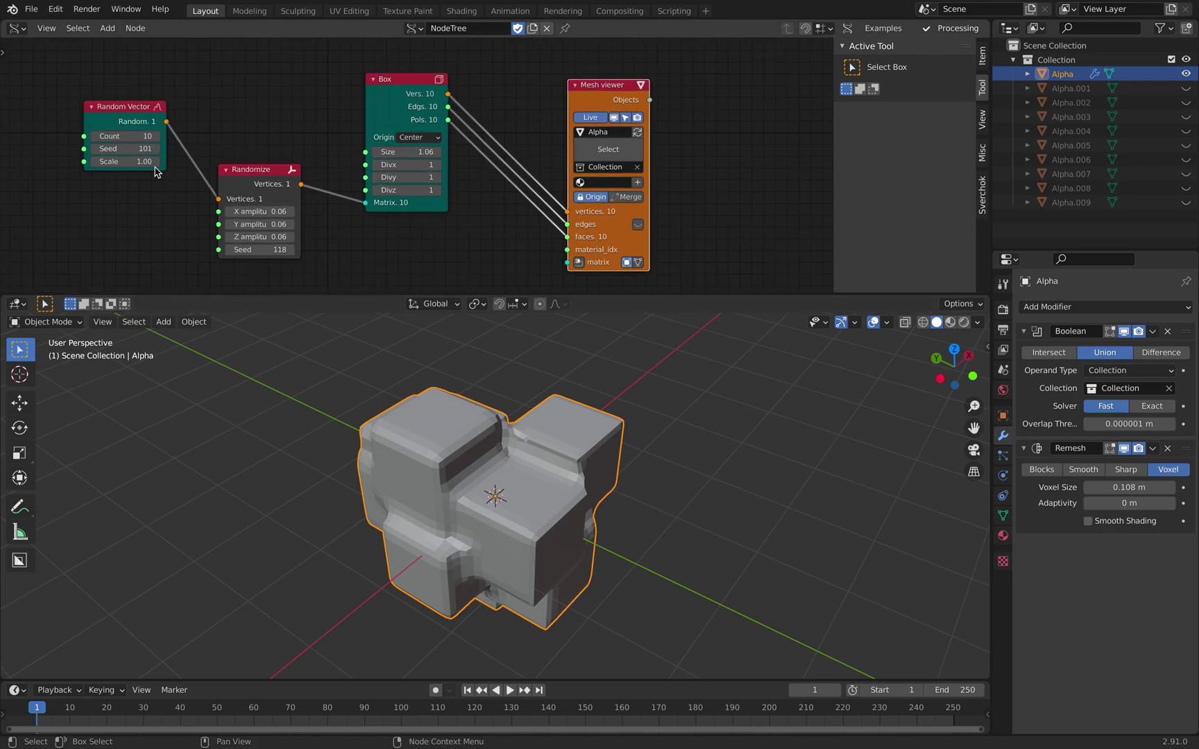
# Step: Set the Random Vector count to 30
pyautogui.moveTo(125, 136); pyautogui.dragTo(156, 136)
pyautogui.moveTo(459, 460); pyautogui.dragTo(598, 417, button='middle')
pyautogui.press('space')
pyautogui.moveTo(681, 393); pyautogui.dragTo(597, 427, button='middle')
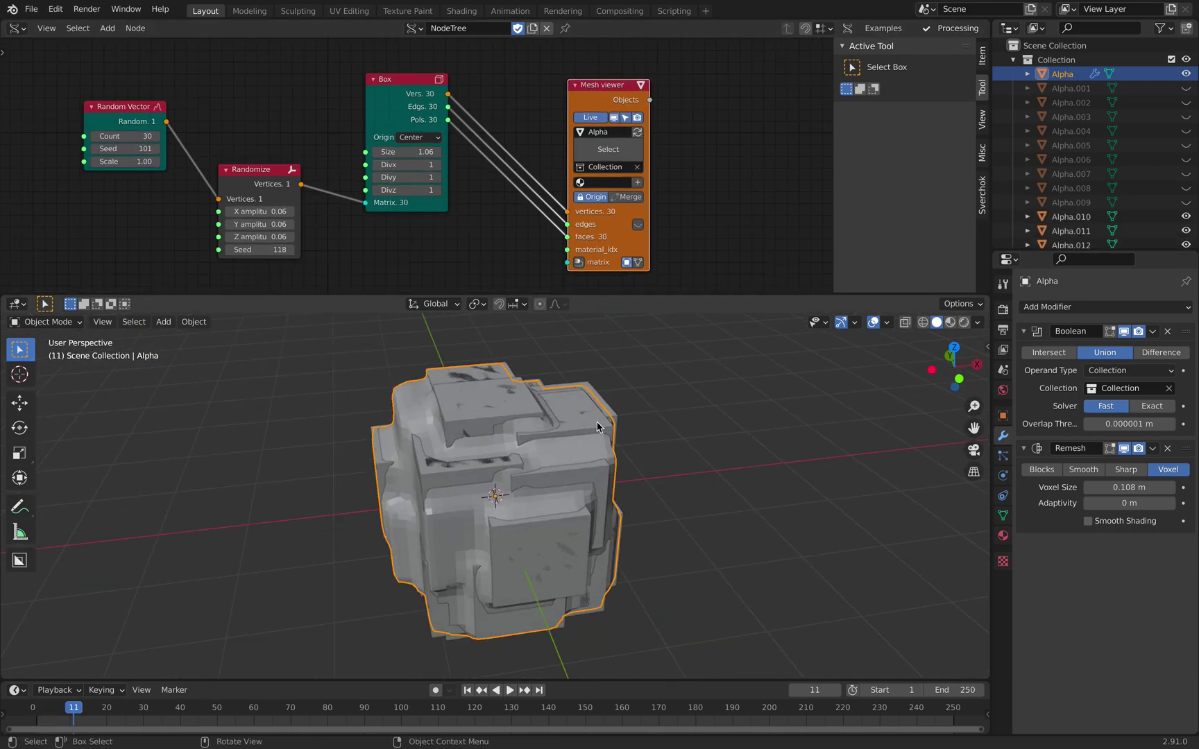
# Step: Examine the visibility of the newly generated Alpha objects, toggling the Mesh viewer's viewport display off and on
pyautogui.scroll(-5, 1187, 131)
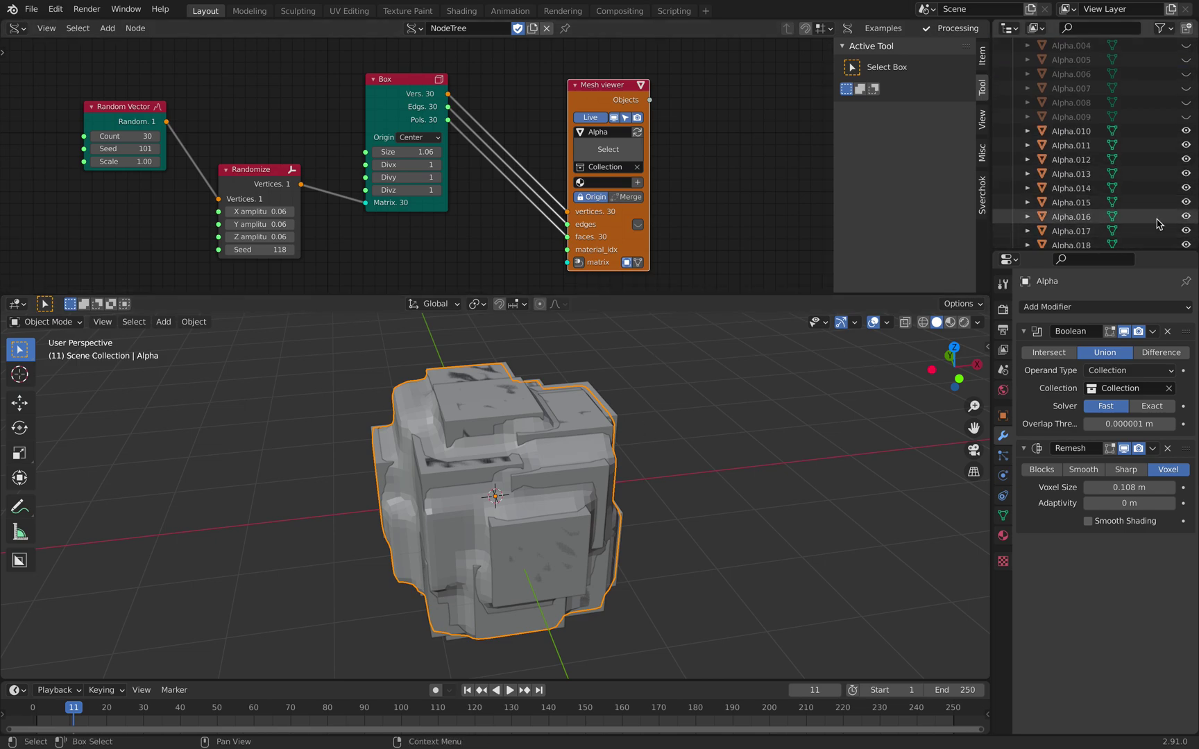
pyautogui.scroll(5, 1188, 137)
pyautogui.scroll(1, 610, 119)
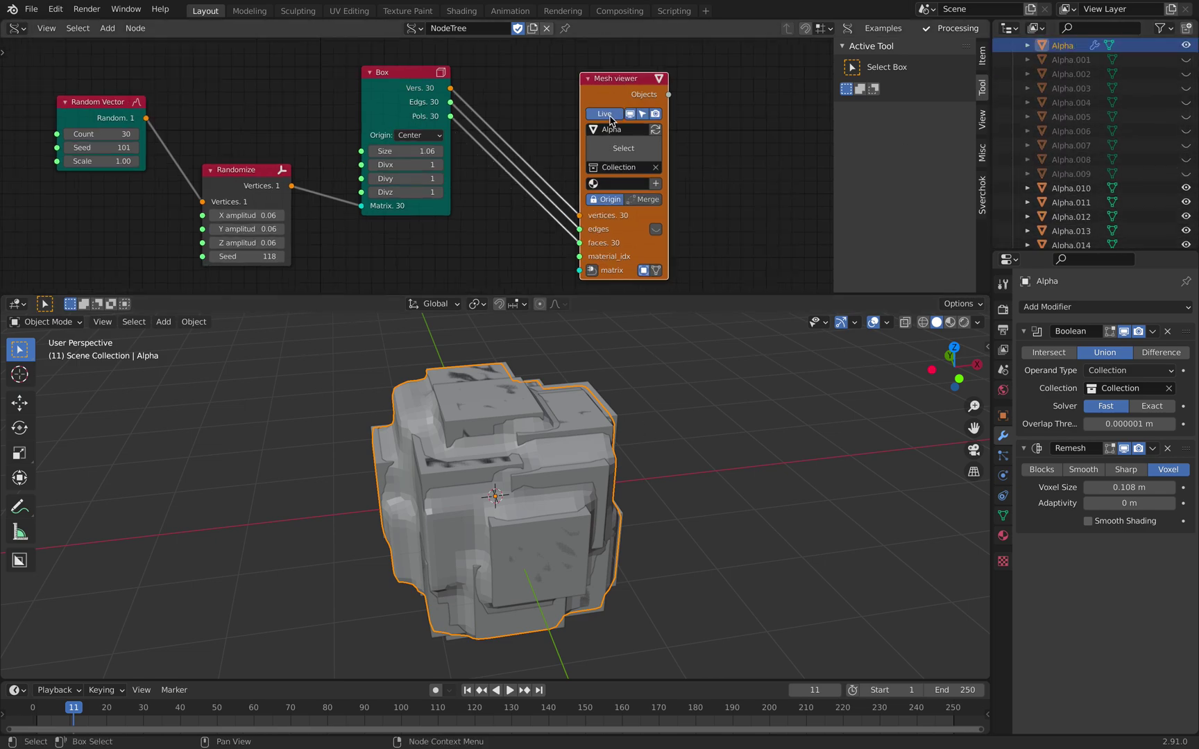
pyautogui.click(629, 114)
pyautogui.click(629, 113)
pyautogui.click(630, 114)
pyautogui.click(629, 114)
pyautogui.scroll(-1, 1166, 202)
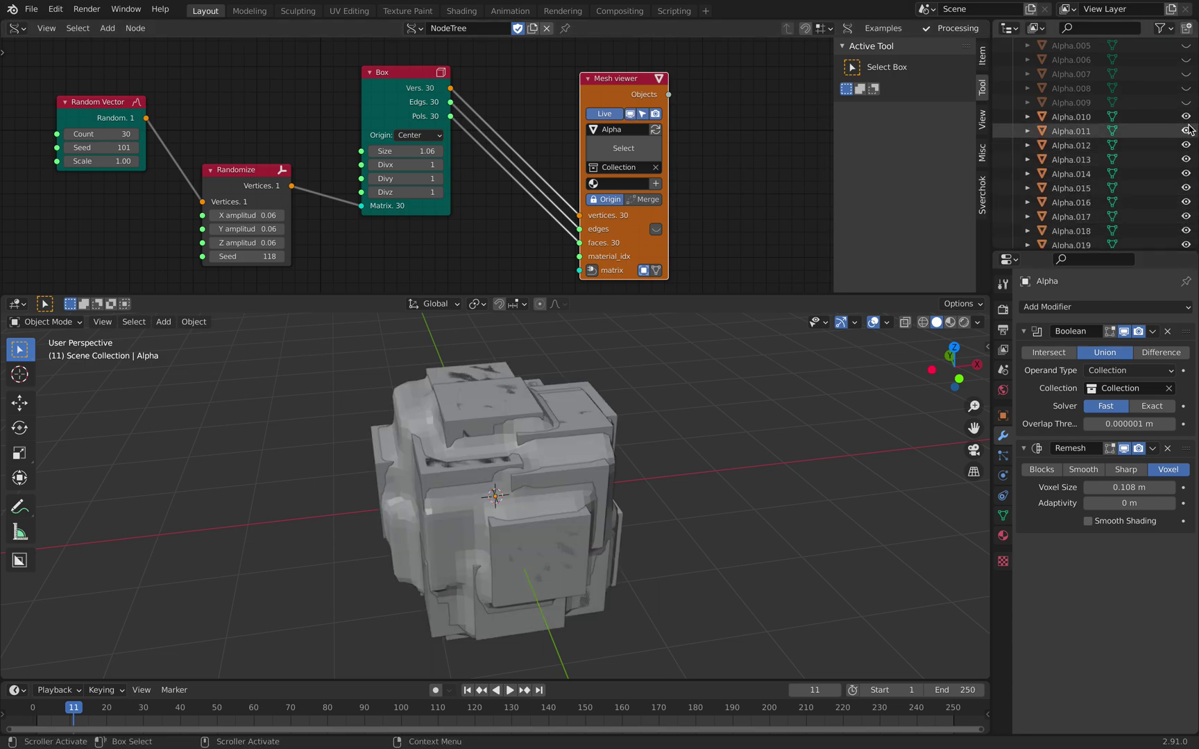
pyautogui.scroll(2, 1158, 208)
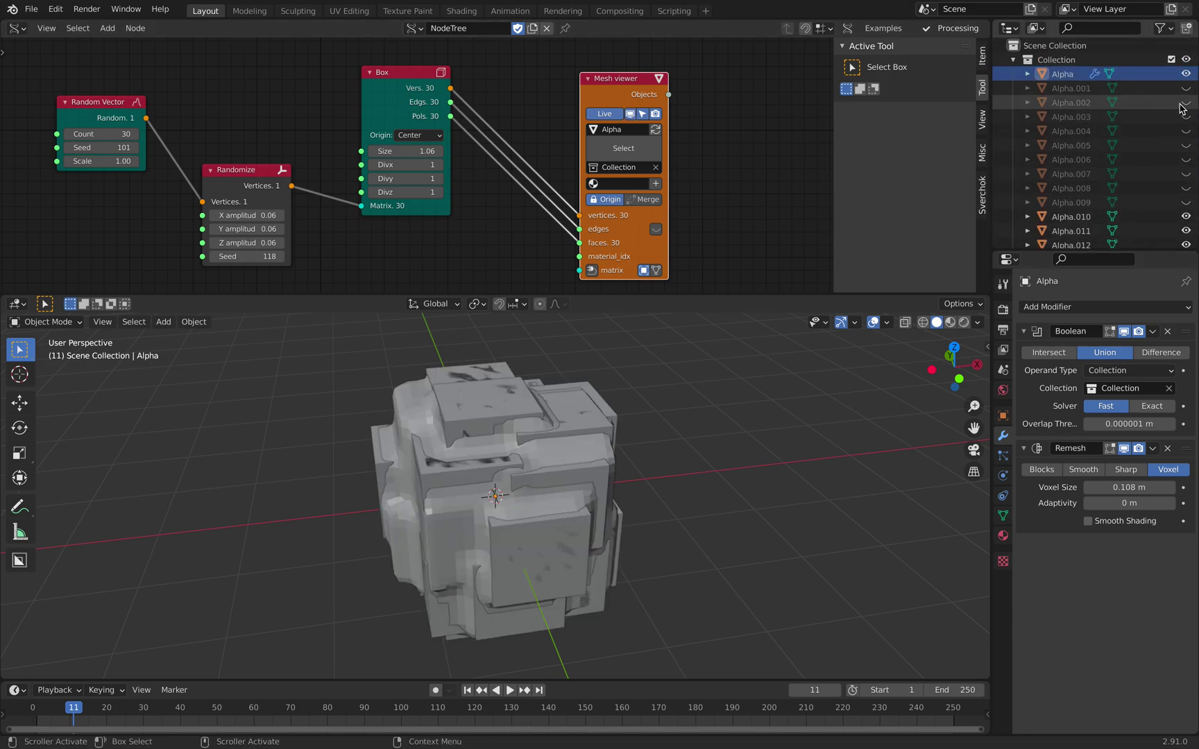
# Step: Unhide Alpha.001 through Alpha.009 and remove the Boolean and Remesh modifiers from Alpha
pyautogui.moveTo(1186, 87); pyautogui.dragTo(1188, 196)
pyautogui.click(1186, 202)
pyautogui.click(1068, 74)
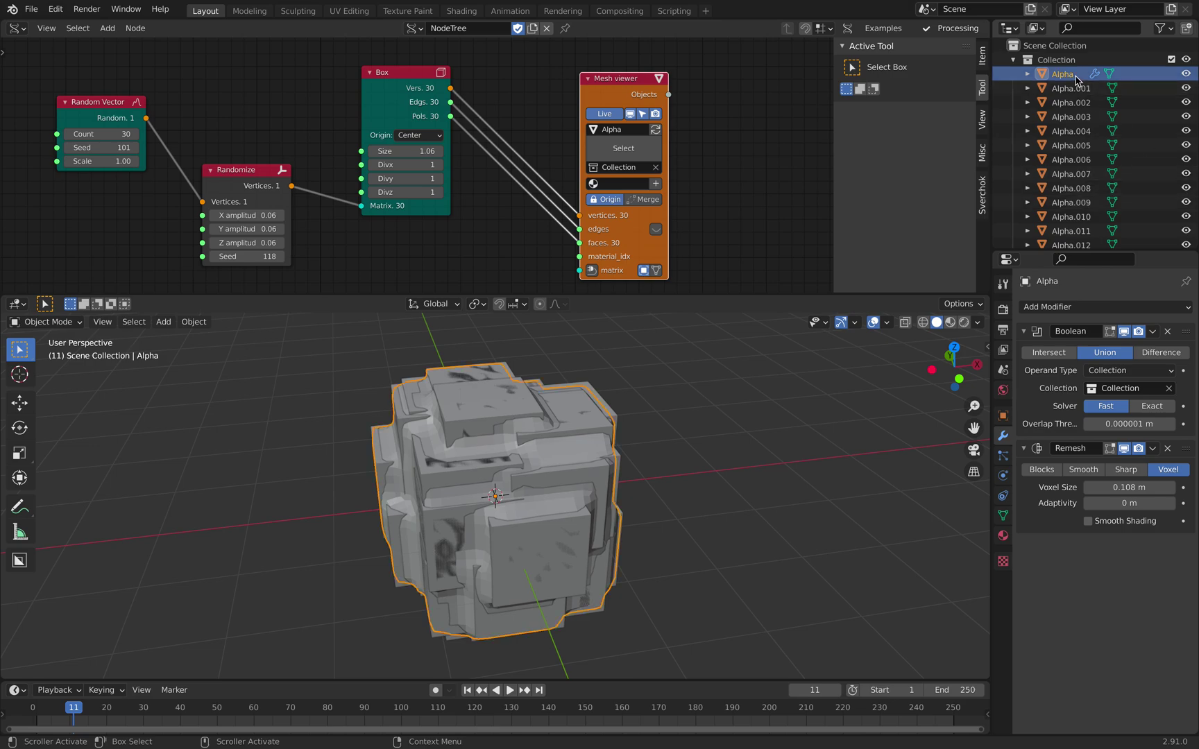
pyautogui.click(1169, 331)
pyautogui.click(1168, 331)
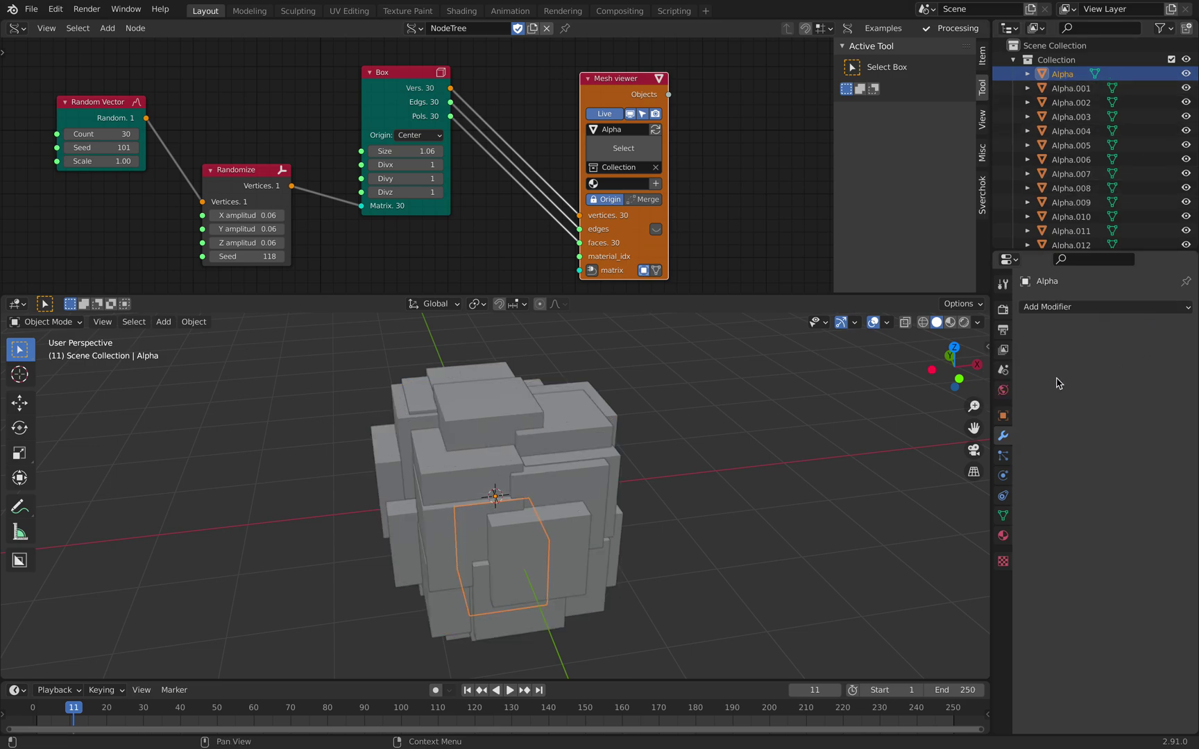
# Step: Add a separate cube mesh and move it up and to the side so it partly overlaps the box cluster
pyautogui.hotkey('alt', 'a')
pyautogui.hotkey('shift', 'a')
pyautogui.moveTo(718, 454)
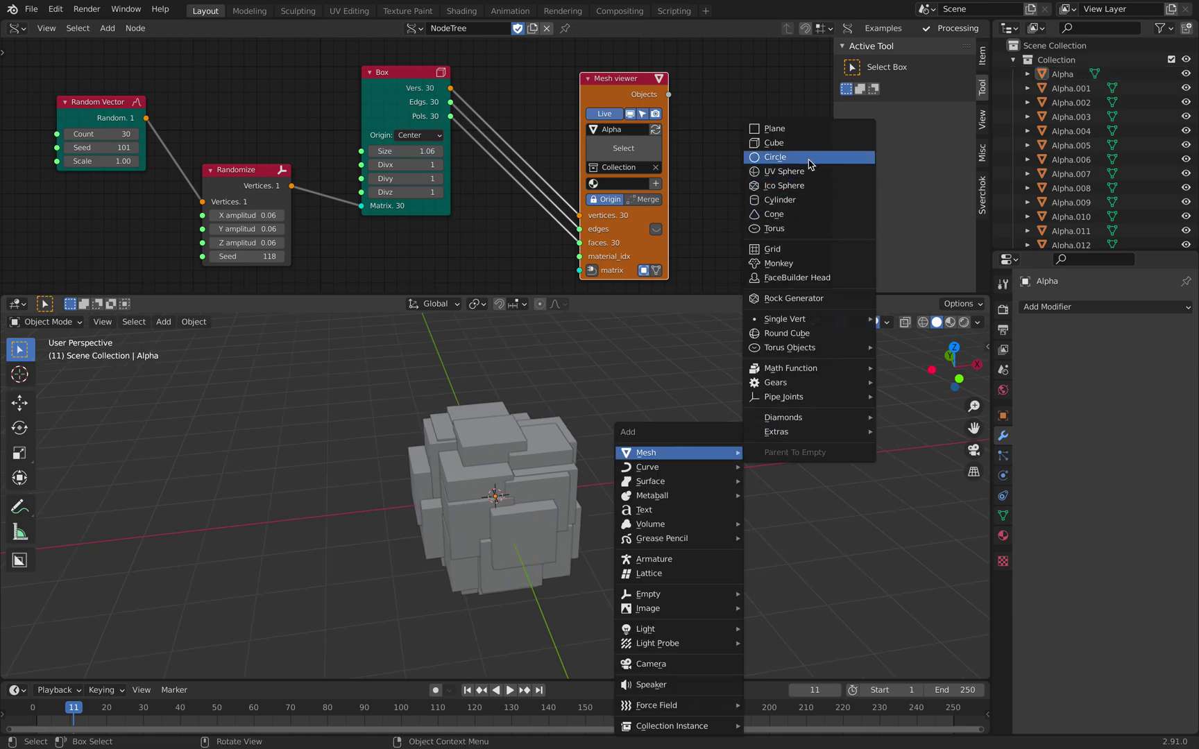
pyautogui.click(808, 144)
pyautogui.press('g')
pyautogui.click(642, 420)
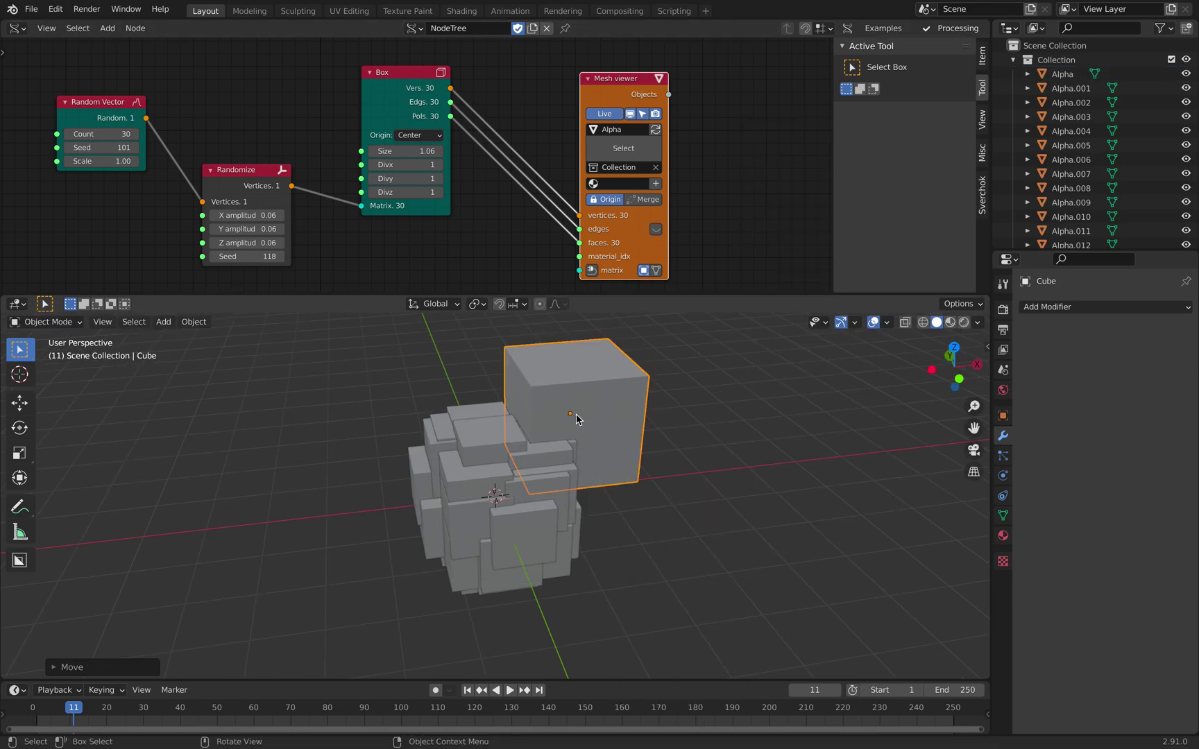
# Step: Add a Boolean modifier to the cube with operand type Collection, targeting Collection, and use the Fast solver
pyautogui.click(1152, 307)
pyautogui.click(942, 383)
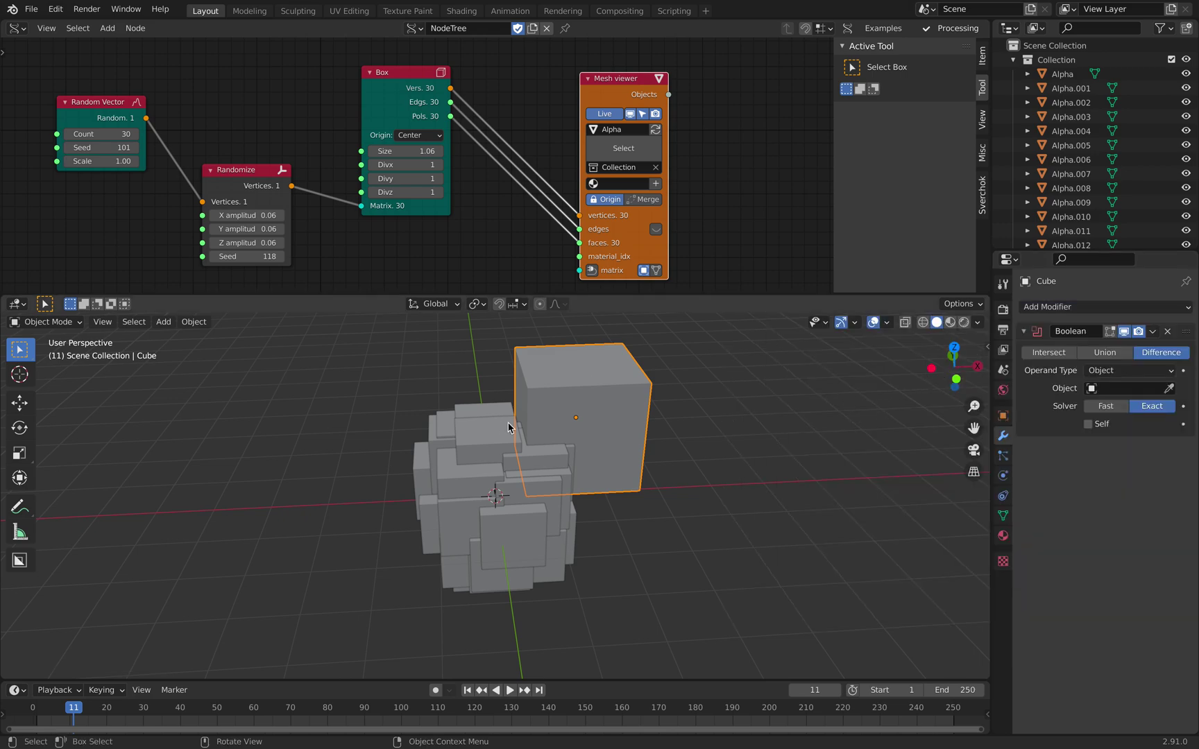
pyautogui.click(1116, 368)
pyautogui.click(1117, 384)
pyautogui.click(1117, 389)
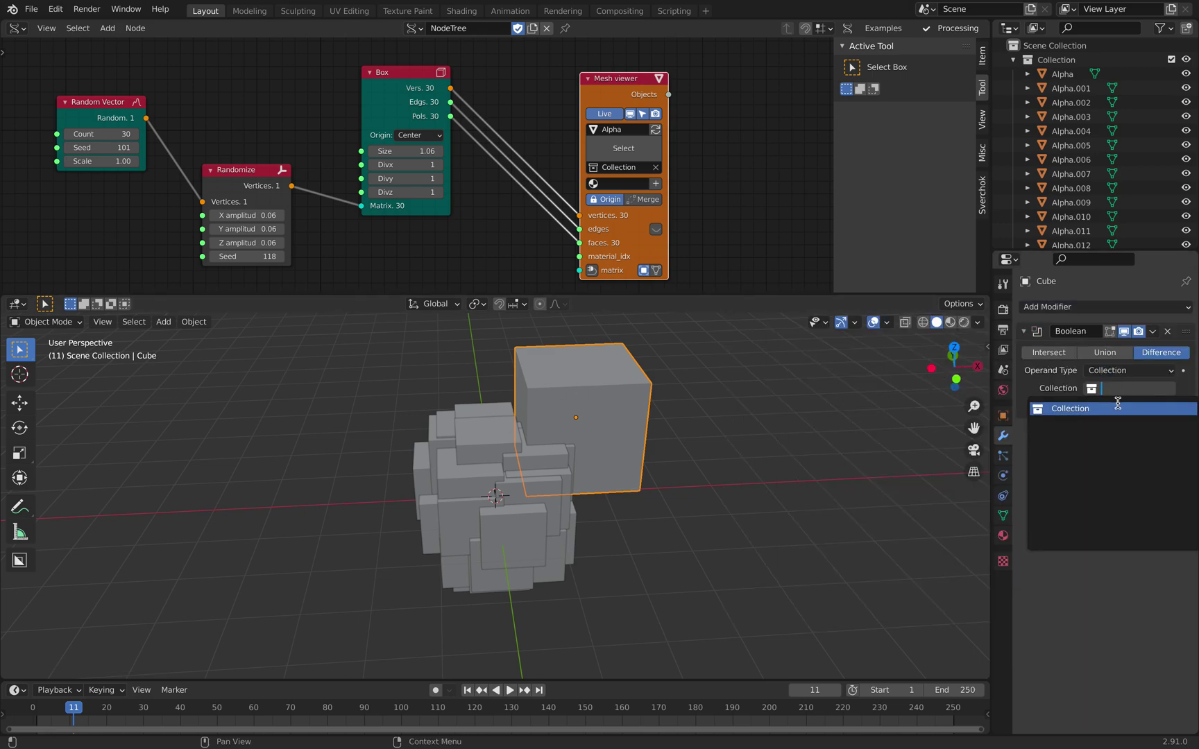
pyautogui.click(1117, 409)
pyautogui.moveTo(661, 434); pyautogui.dragTo(699, 432, button='middle')
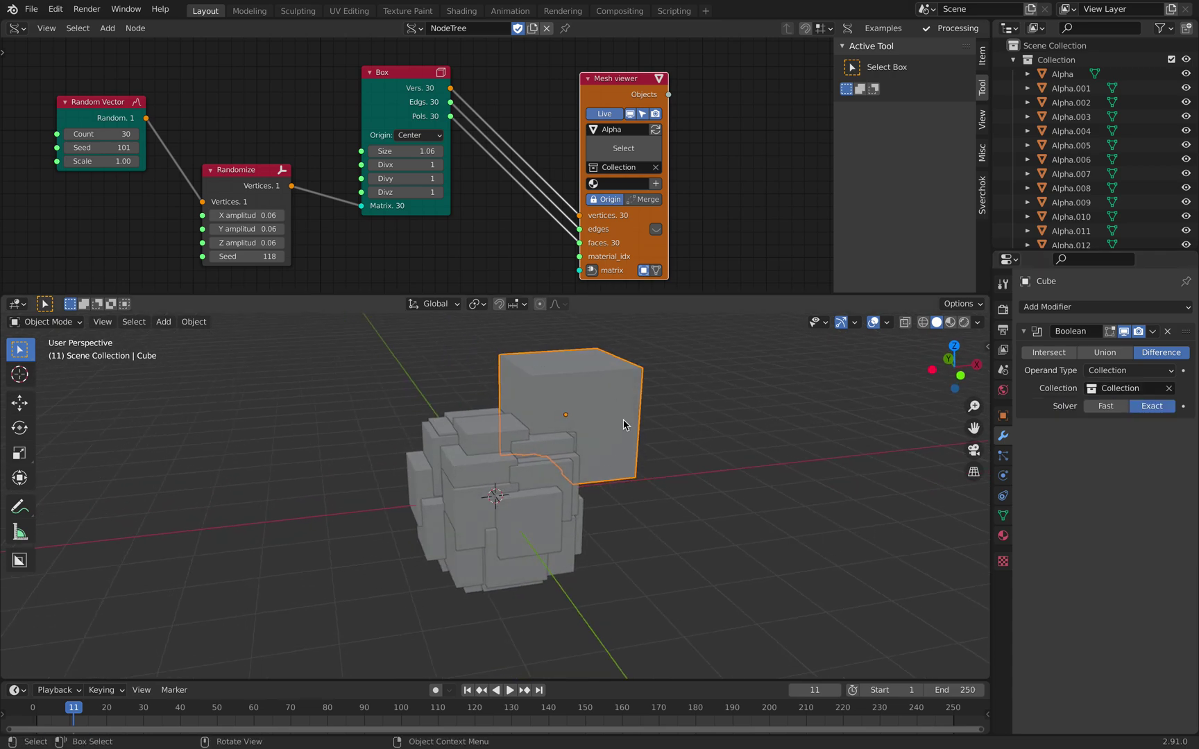
pyautogui.moveTo(623, 425); pyautogui.dragTo(666, 415, button='middle')
pyautogui.click(1106, 405)
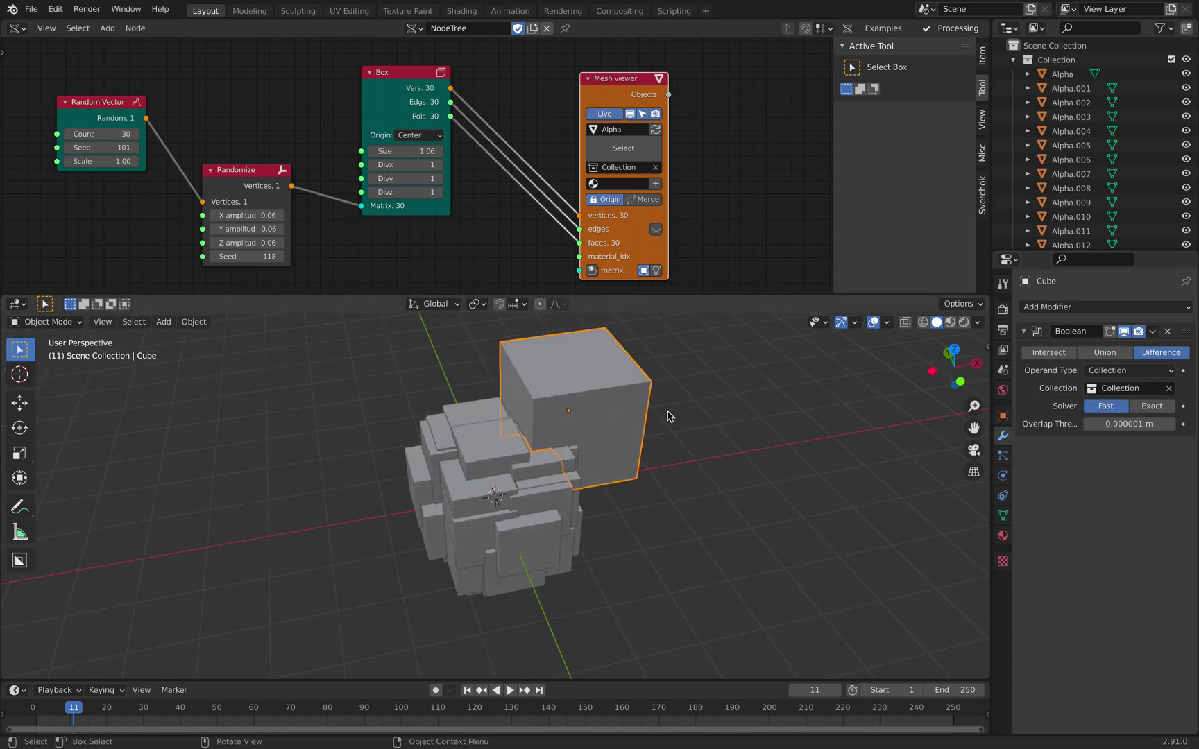
# Step: Add a Remesh modifier below the cube's Boolean and switch the Boolean operation to Union
pyautogui.click(1051, 307)
pyautogui.click(905, 489)
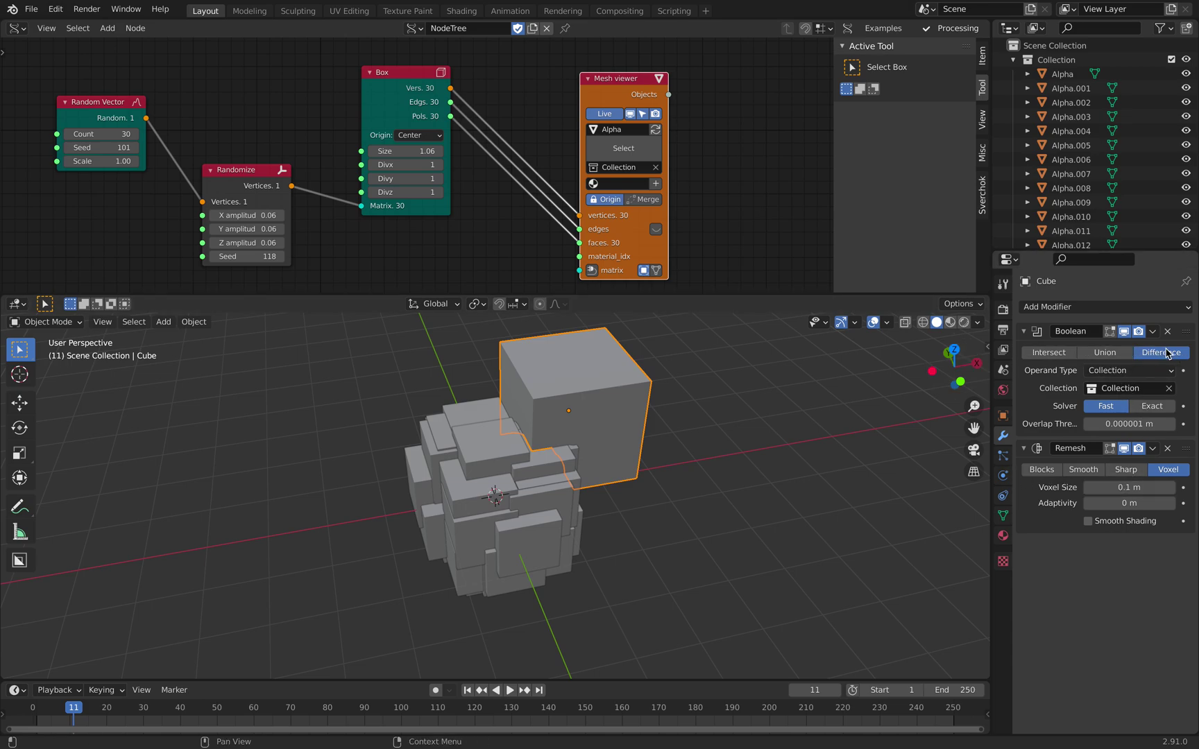
pyautogui.click(1106, 352)
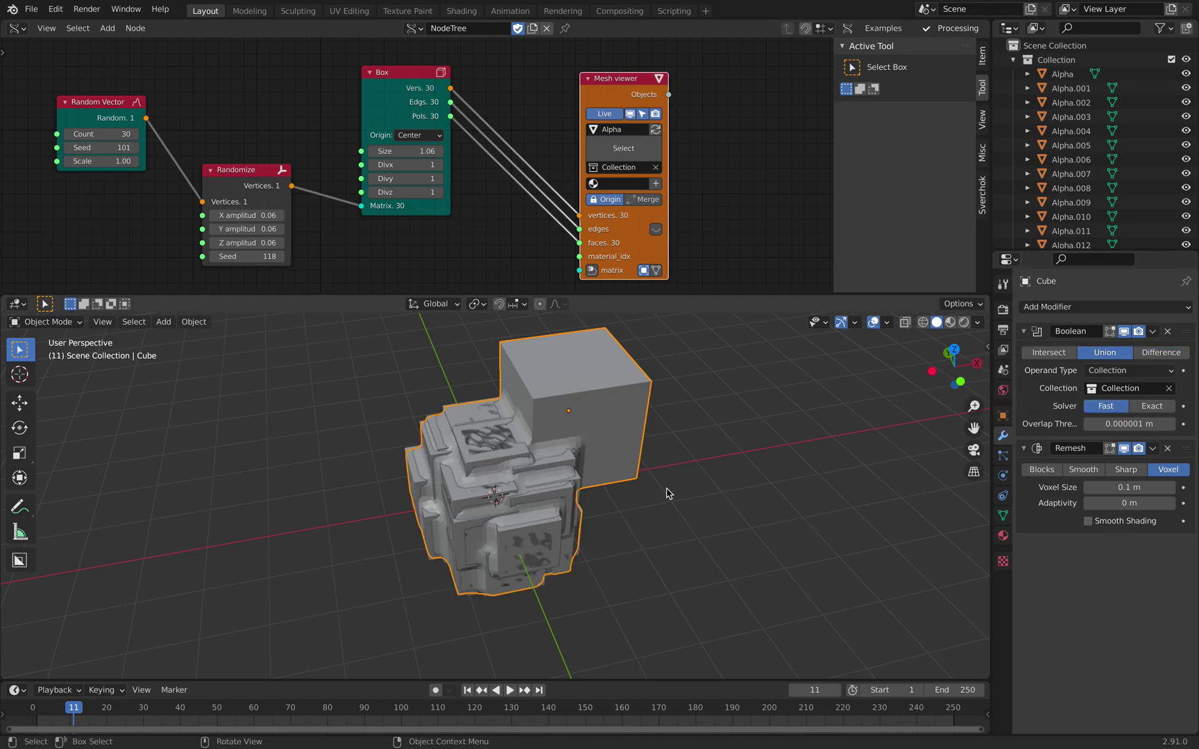
pyautogui.moveTo(668, 492); pyautogui.dragTo(733, 471, button='middle')
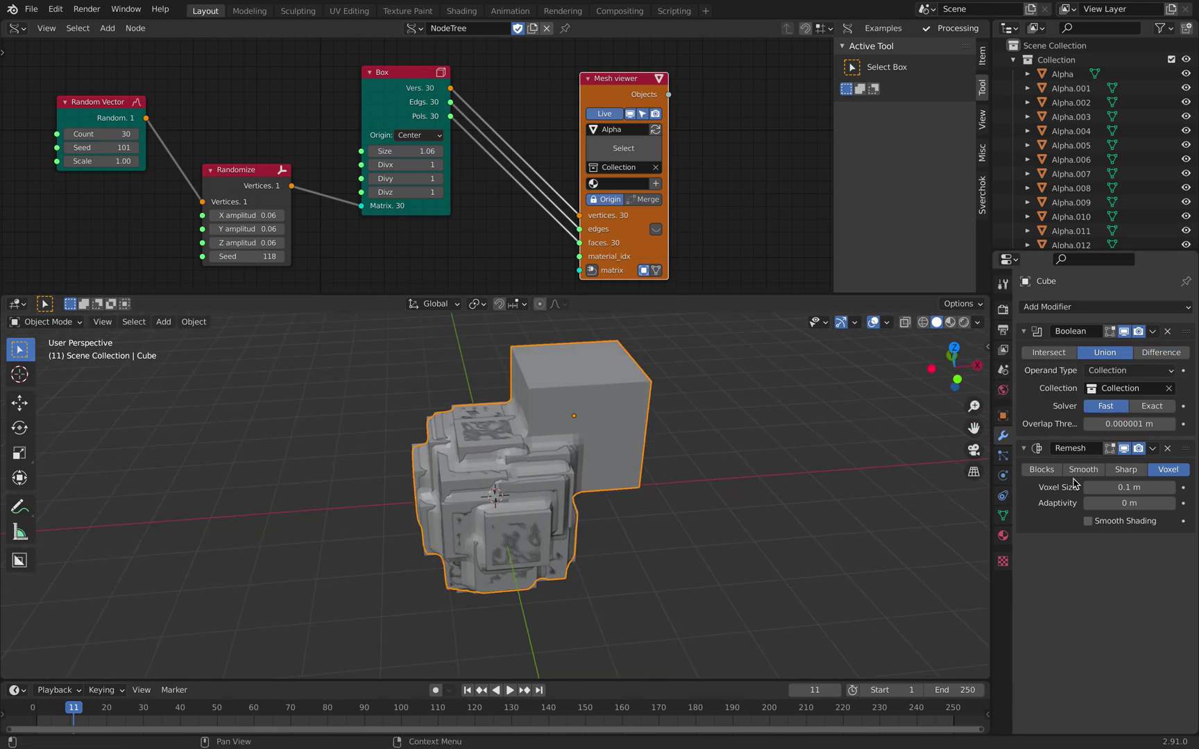
# Step: Enable smooth shading on the Remesh modifier and set its voxel size to 0.12 m
pyautogui.click(1088, 521)
pyautogui.moveTo(803, 441)
pyautogui.mouseDown(button='middle')
pyautogui.moveTo(749, 444)
pyautogui.moveTo(798, 441)
pyautogui.mouseUp(button='middle')
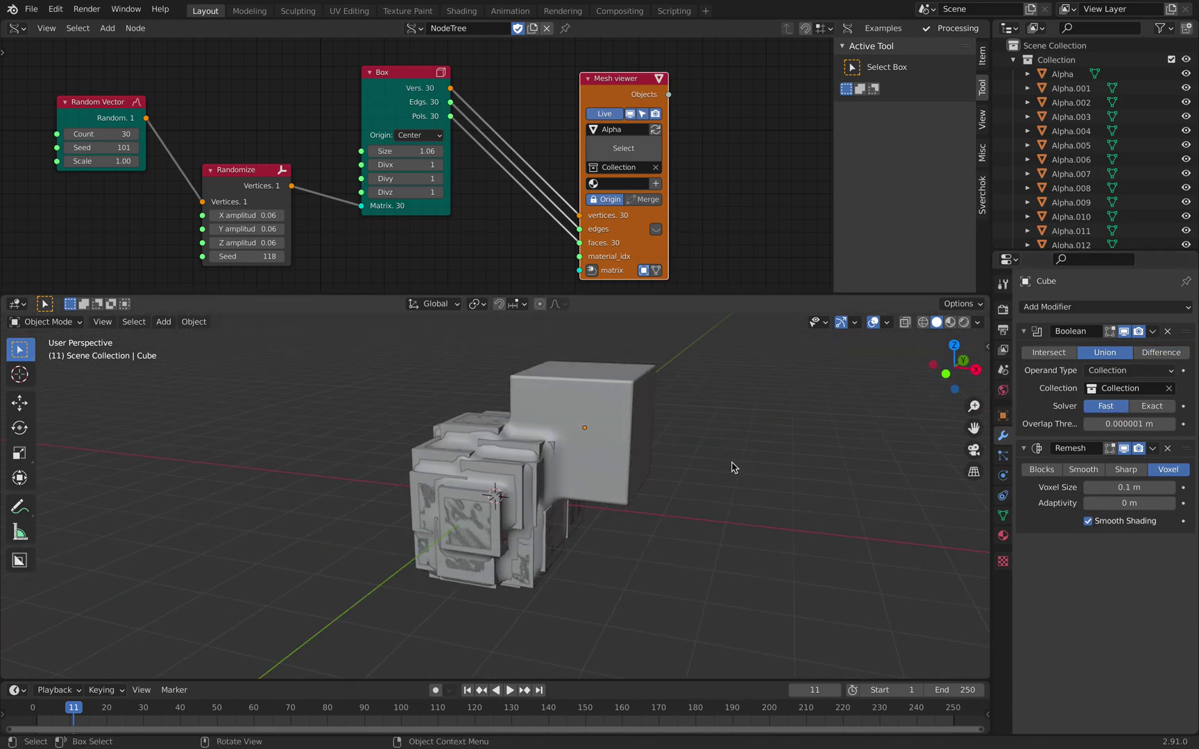
pyautogui.moveTo(1114, 488); pyautogui.dragTo(1122, 488)
pyautogui.moveTo(593, 379); pyautogui.dragTo(728, 409, button='middle')
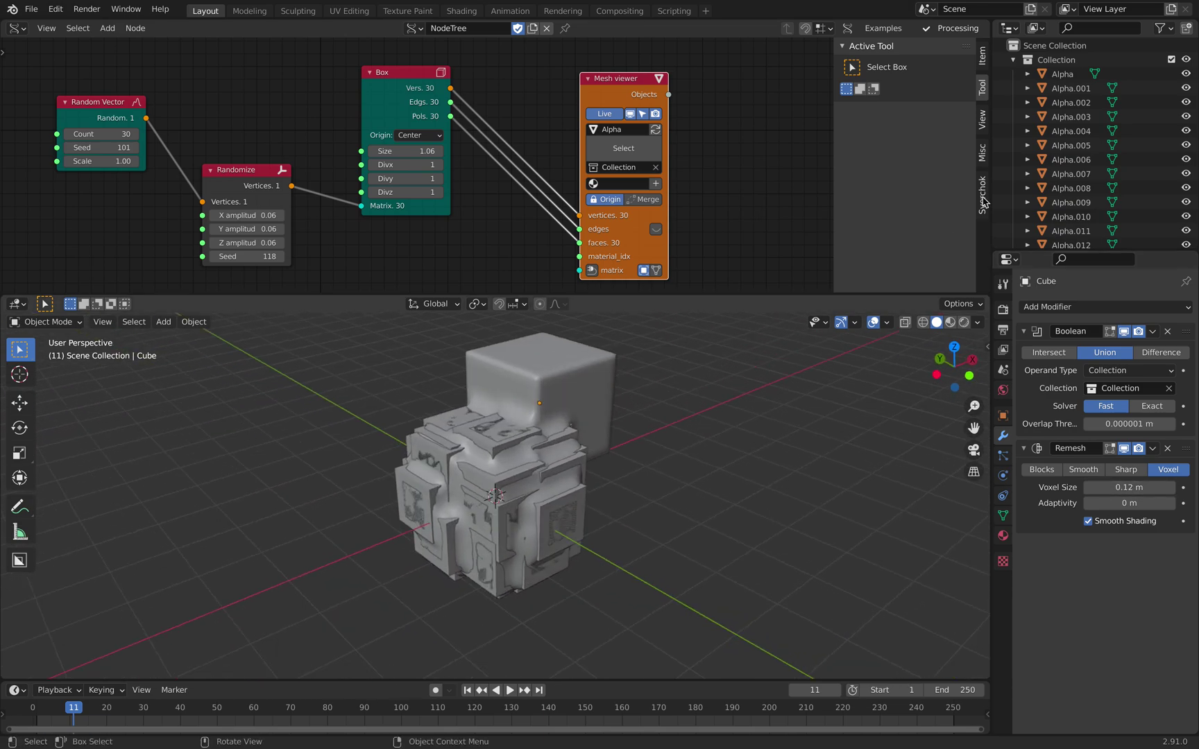
# Step: Turn off the Mesh viewer's viewport display of the generated boxes and set the Random Vector seed to 163
pyautogui.click(630, 116)
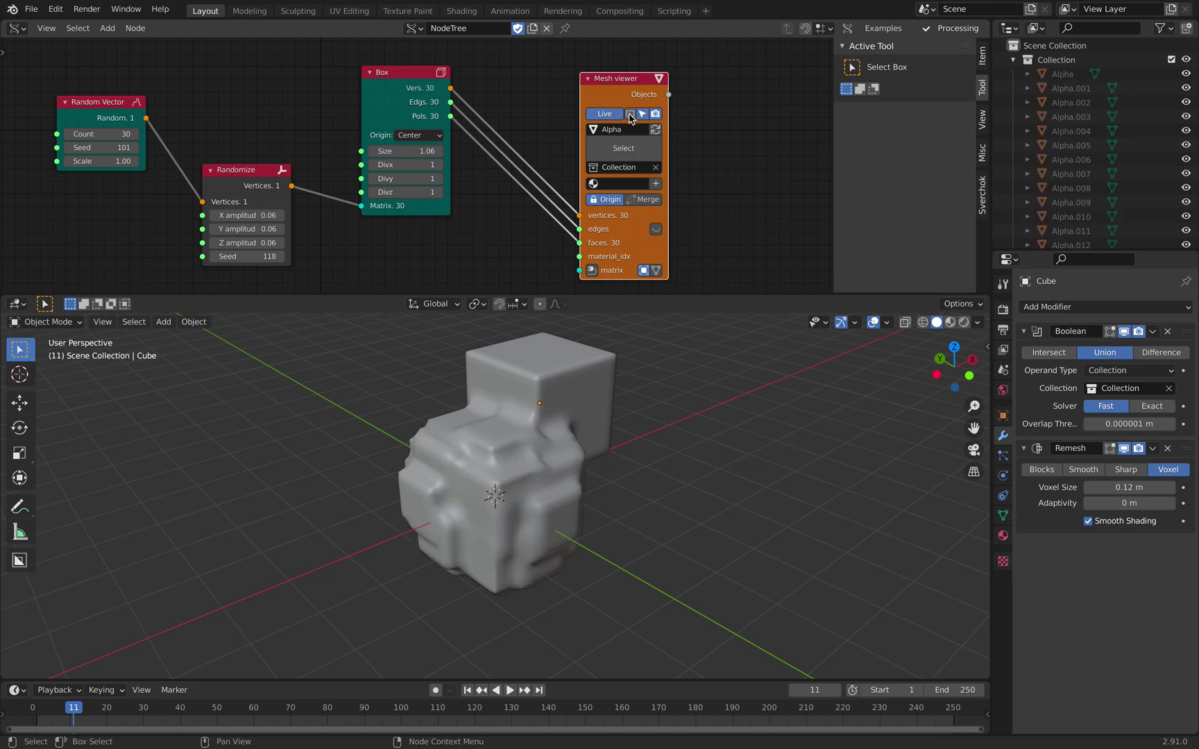
pyautogui.moveTo(645, 415); pyautogui.dragTo(581, 409, button='middle')
pyautogui.moveTo(323, 172); pyautogui.dragTo(401, 166, button='middle')
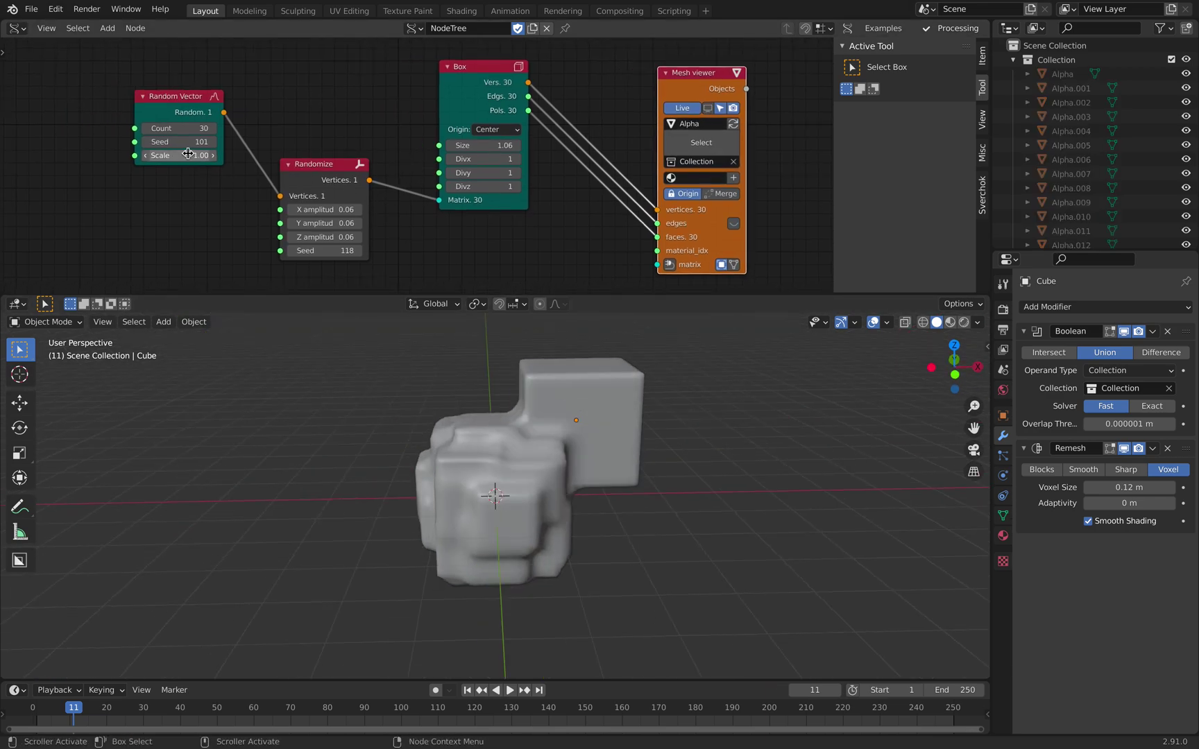
pyautogui.moveTo(177, 142); pyautogui.dragTo(218, 142)
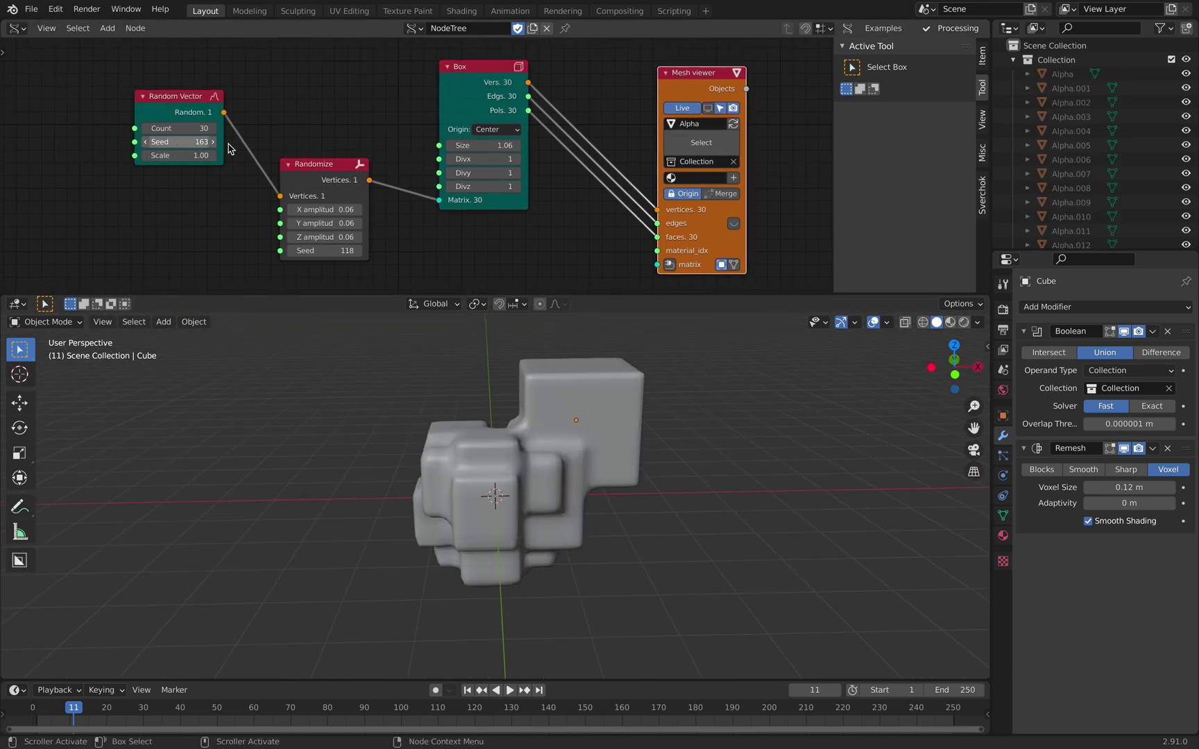
# Step: Select the Cube object at the end of the object list and tilt it with a free trackball rotation
pyautogui.scroll(-10, 1047, 231)
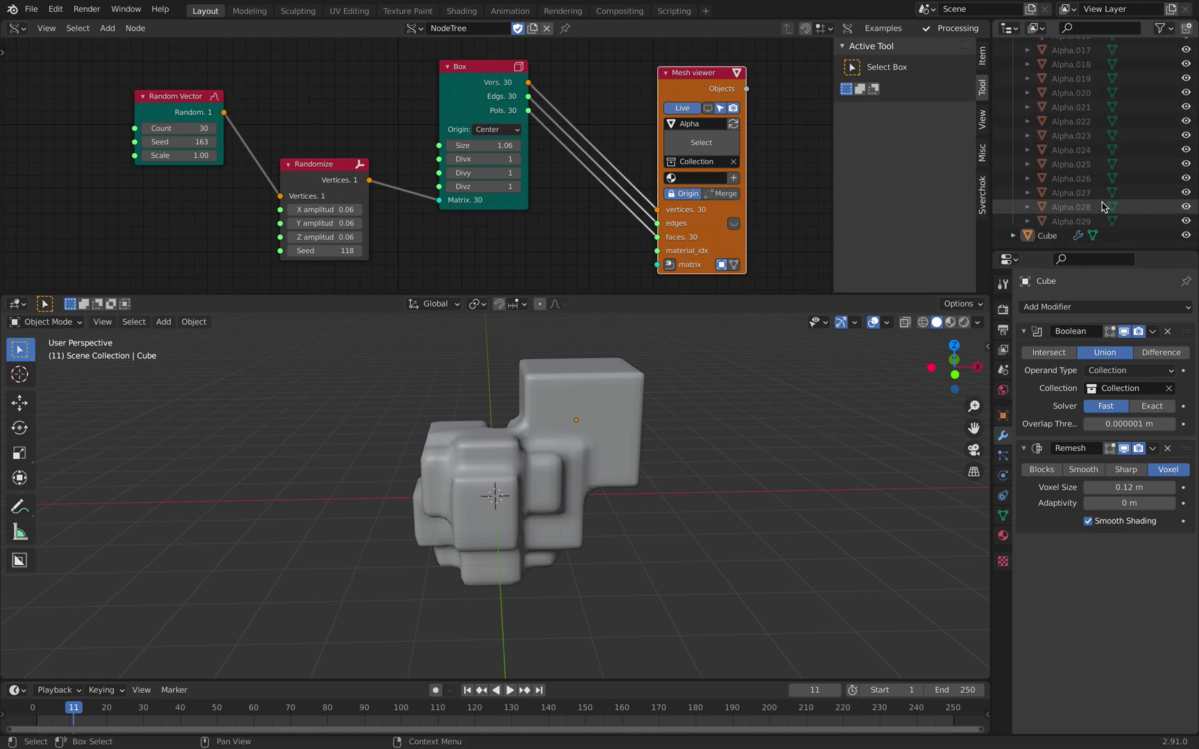
pyautogui.click(1048, 234)
pyautogui.press('r')
pyautogui.press('r')
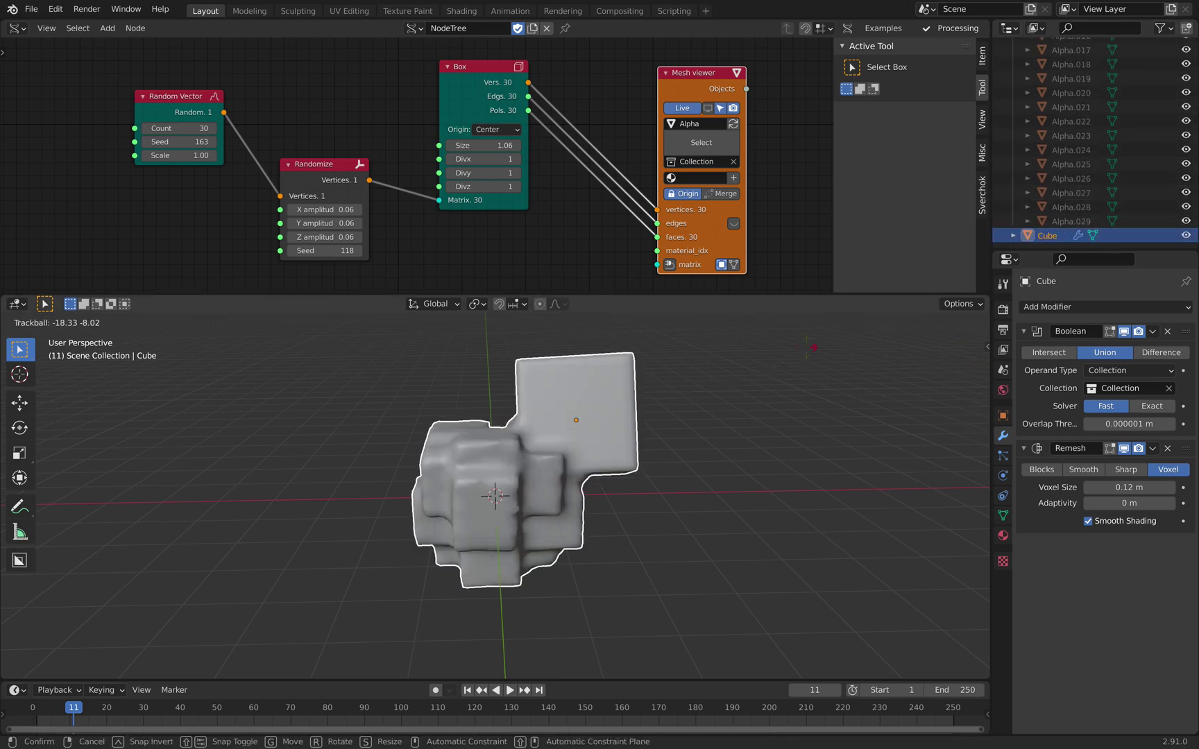
pyautogui.click(817, 351)
# Step: Move the tilted cube slightly against the box cluster and scale it down a little
pyautogui.press('g')
pyautogui.click(728, 409)
pyautogui.moveTo(728, 409); pyautogui.dragTo(514, 425, button='middle')
pyautogui.moveTo(587, 409); pyautogui.dragTo(696, 449, button='middle')
pyautogui.press('s')
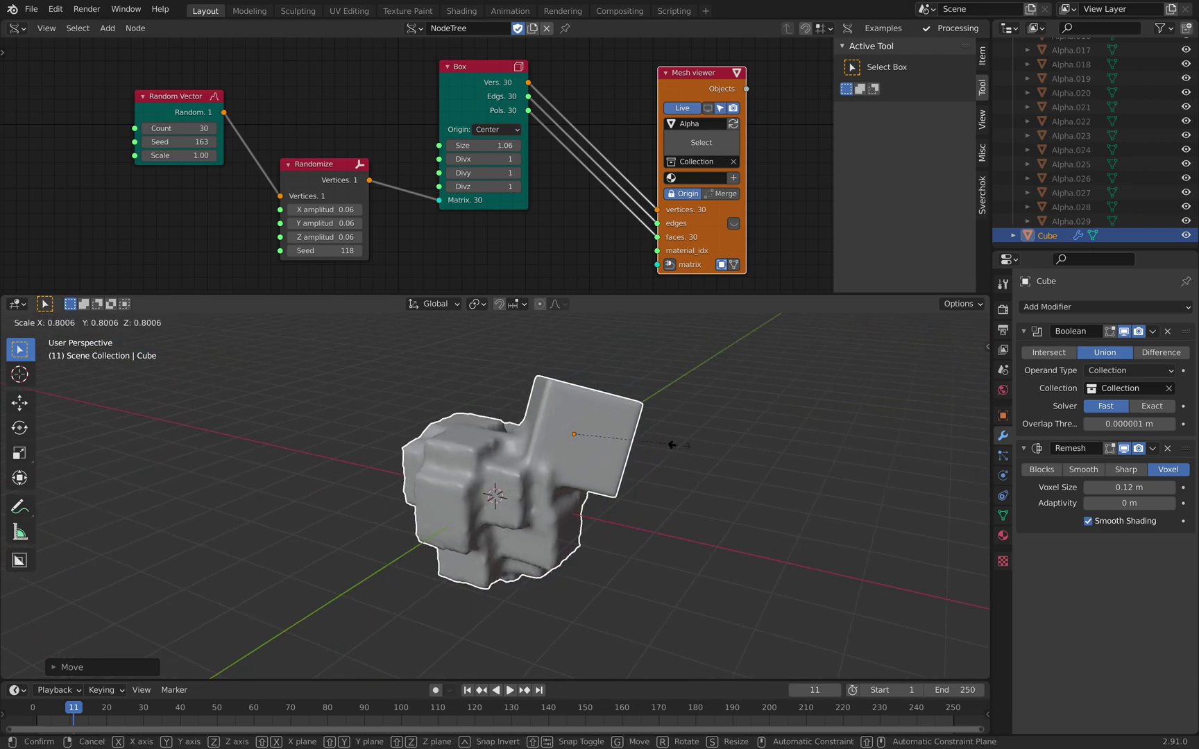
pyautogui.click(663, 439)
# Step: Set the Remesh voxel size to 0.134 m, Random Vector seed to 303, Randomize seed to 290 and Box size to 0.99
pyautogui.moveTo(534, 457); pyautogui.dragTo(709, 452, button='middle')
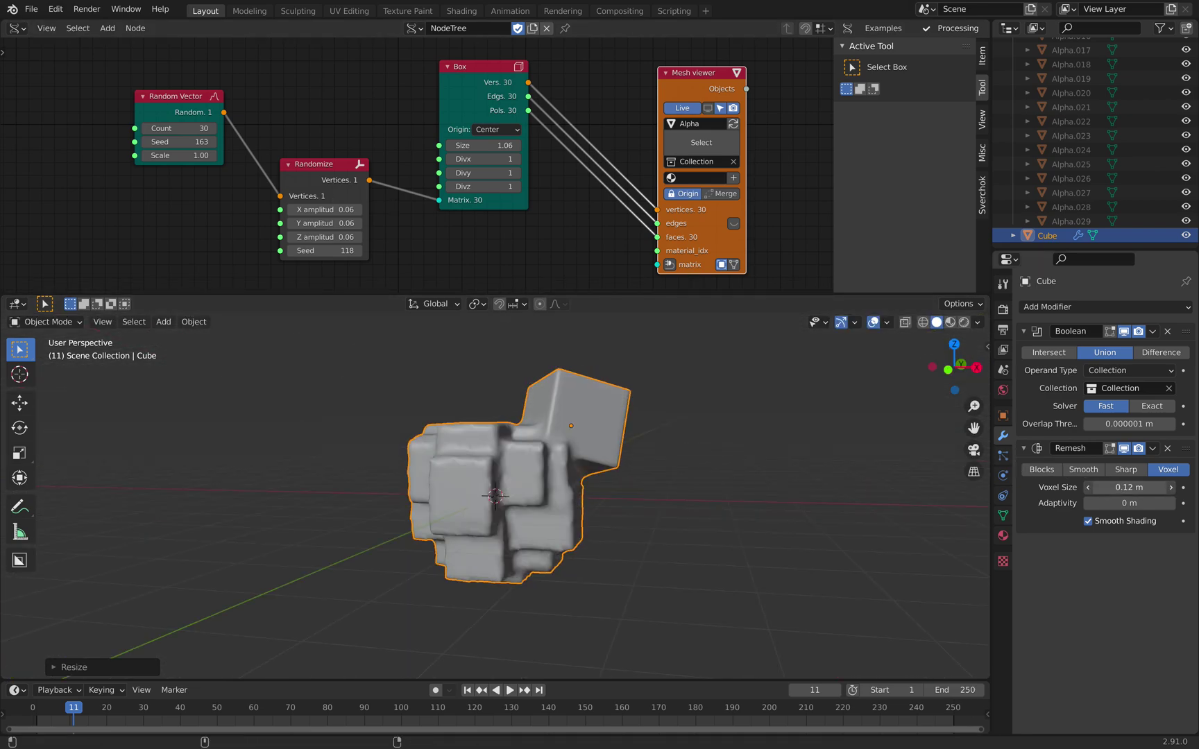
pyautogui.moveTo(1129, 487); pyautogui.dragTo(1117, 487)
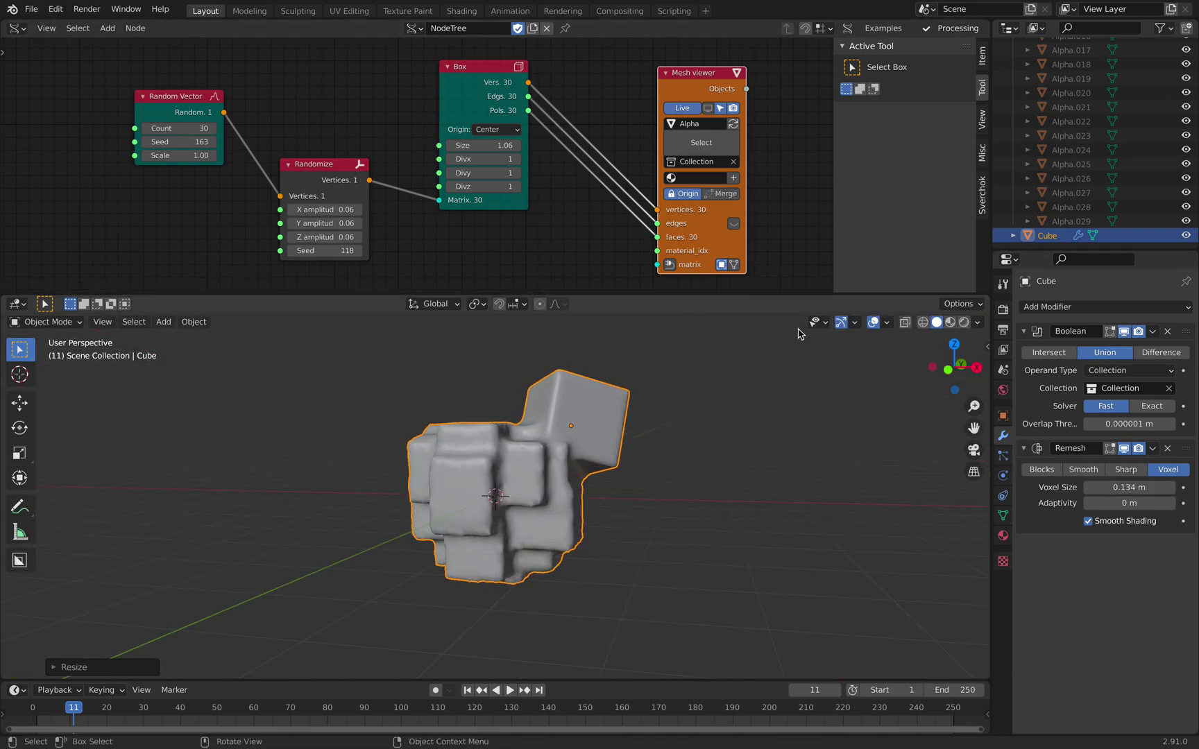
pyautogui.moveTo(179, 142); pyautogui.dragTo(277, 142)
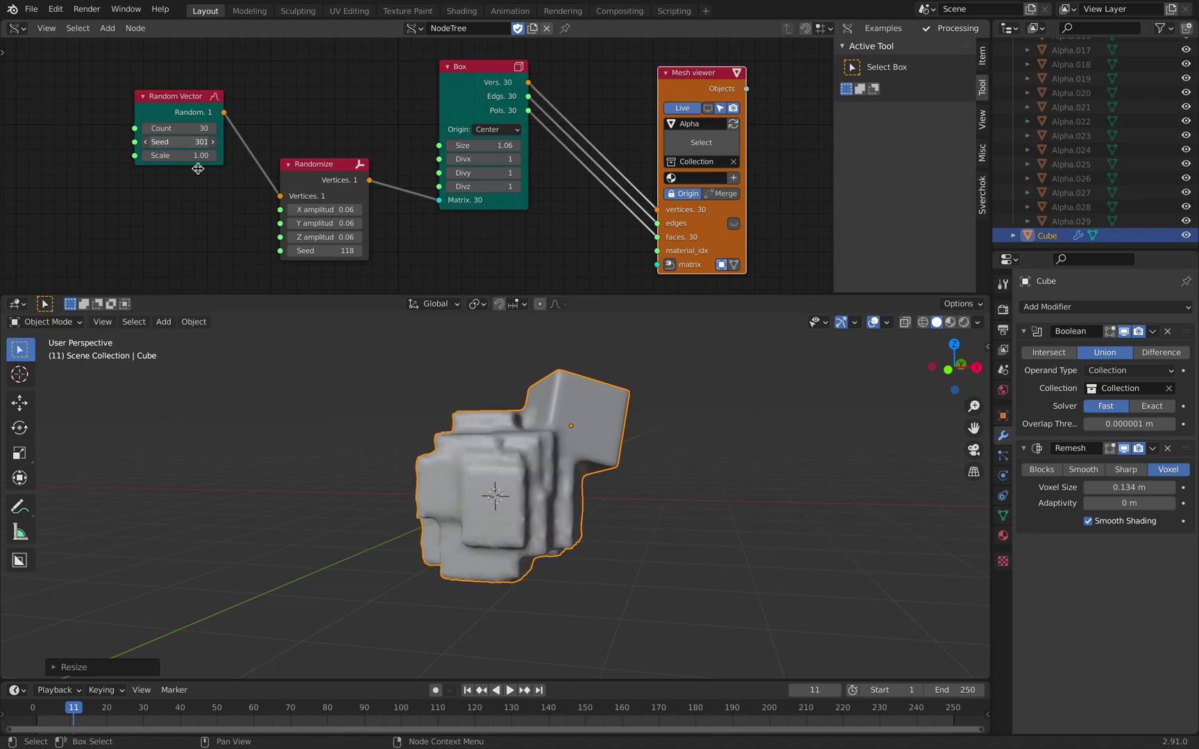
pyautogui.moveTo(324, 251); pyautogui.dragTo(378, 250)
pyautogui.moveTo(484, 145)
pyautogui.mouseDown()
pyautogui.moveTo(463, 145)
pyautogui.moveTo(489, 136)
pyautogui.mouseUp()
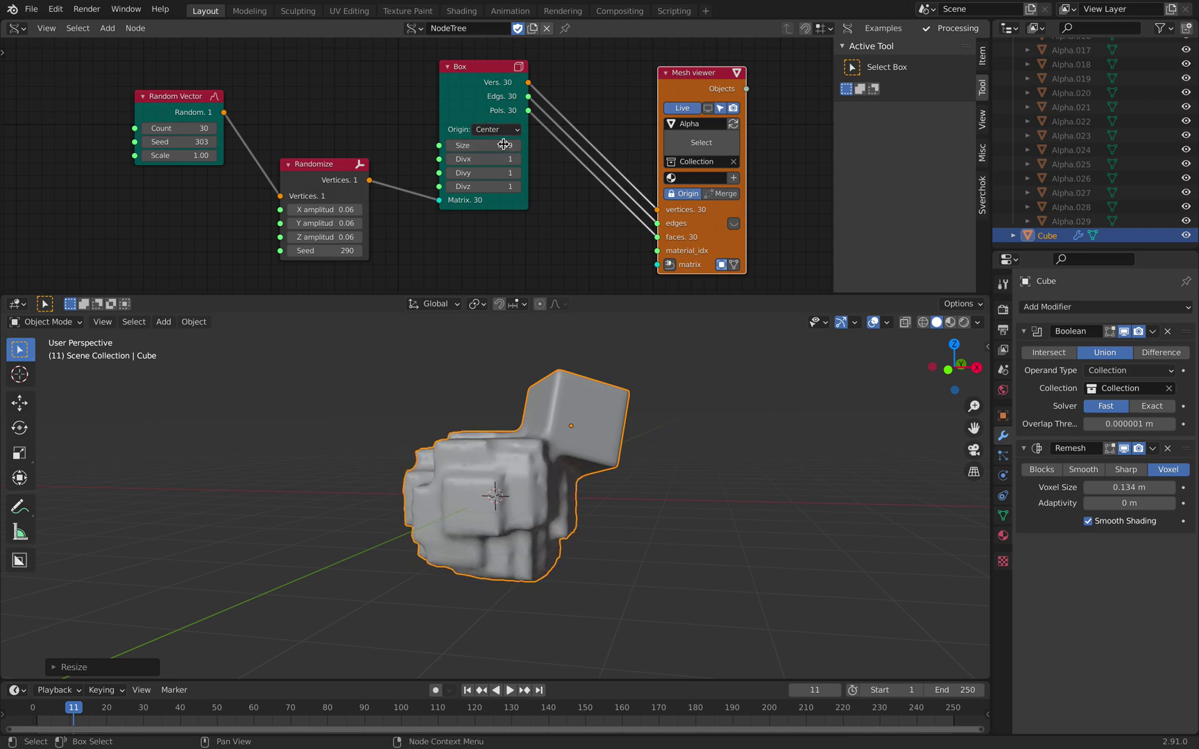
# Step: Move the Random Vector and Randomize nodes away from Box, and add a Matrix In node in the gap
pyautogui.moveTo(313, 165); pyautogui.dragTo(273, 170)
pyautogui.moveTo(273, 169); pyautogui.dragTo(399, 153, button='middle')
pyautogui.moveTo(312, 81); pyautogui.dragTo(122, 78)
pyautogui.moveTo(372, 154); pyautogui.dragTo(259, 138)
pyautogui.hotkey('shift', 'a')
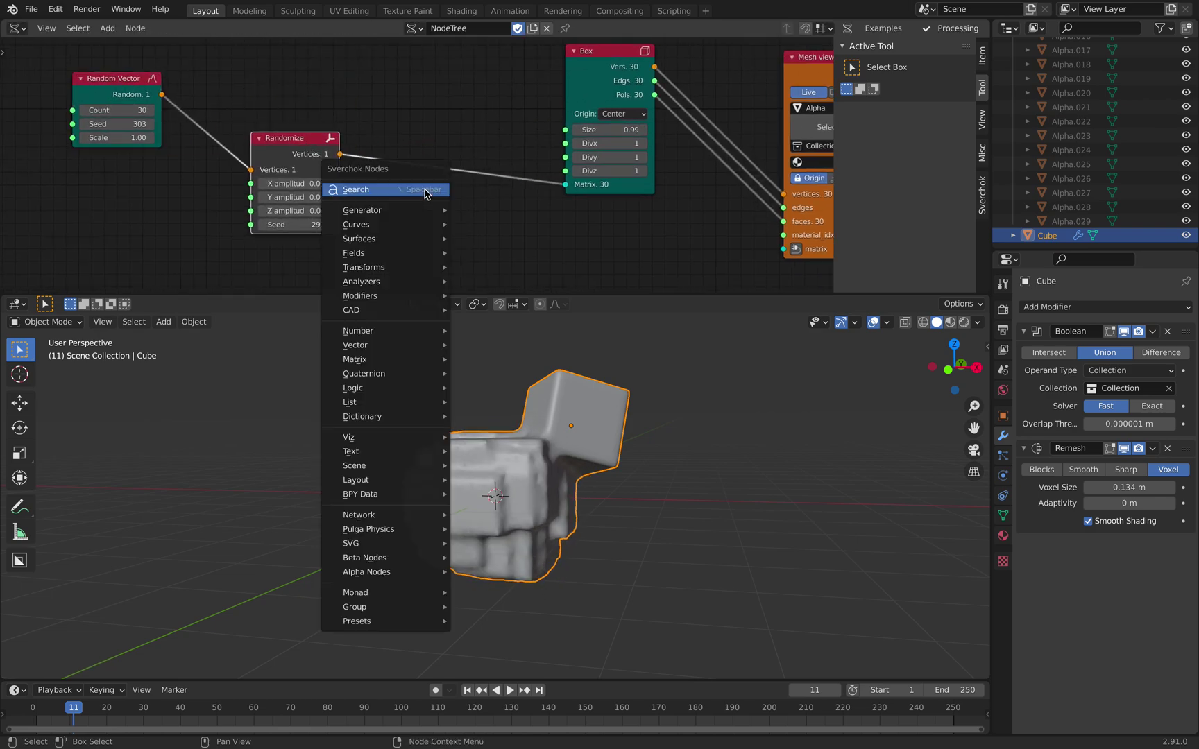
pyautogui.click(426, 189)
pyautogui.write('matrix in')
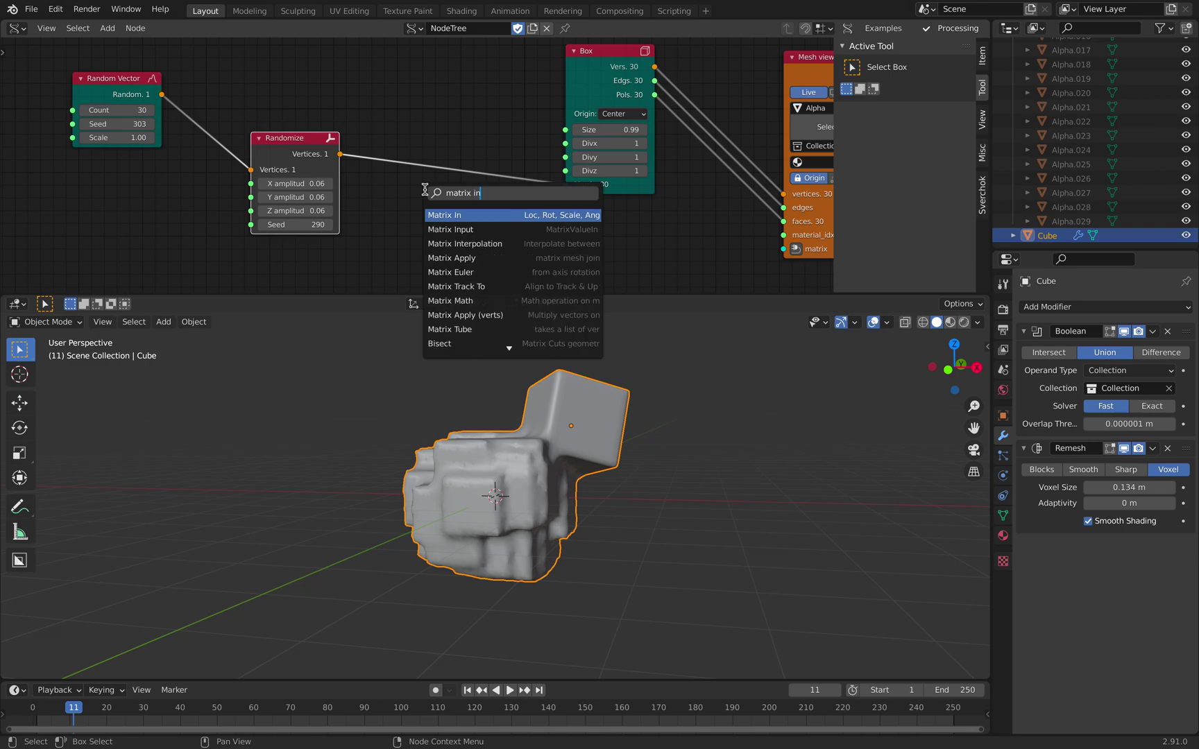
pyautogui.press('Return')
pyautogui.click(425, 189)
pyautogui.moveTo(425, 190); pyautogui.dragTo(442, 150, button='middle')
# Step: Connect Randomize's vertices to Matrix In's Location and Scale, and Matrix In's matrices to the Box matrix input
pyautogui.moveTo(358, 113); pyautogui.dragTo(385, 139)
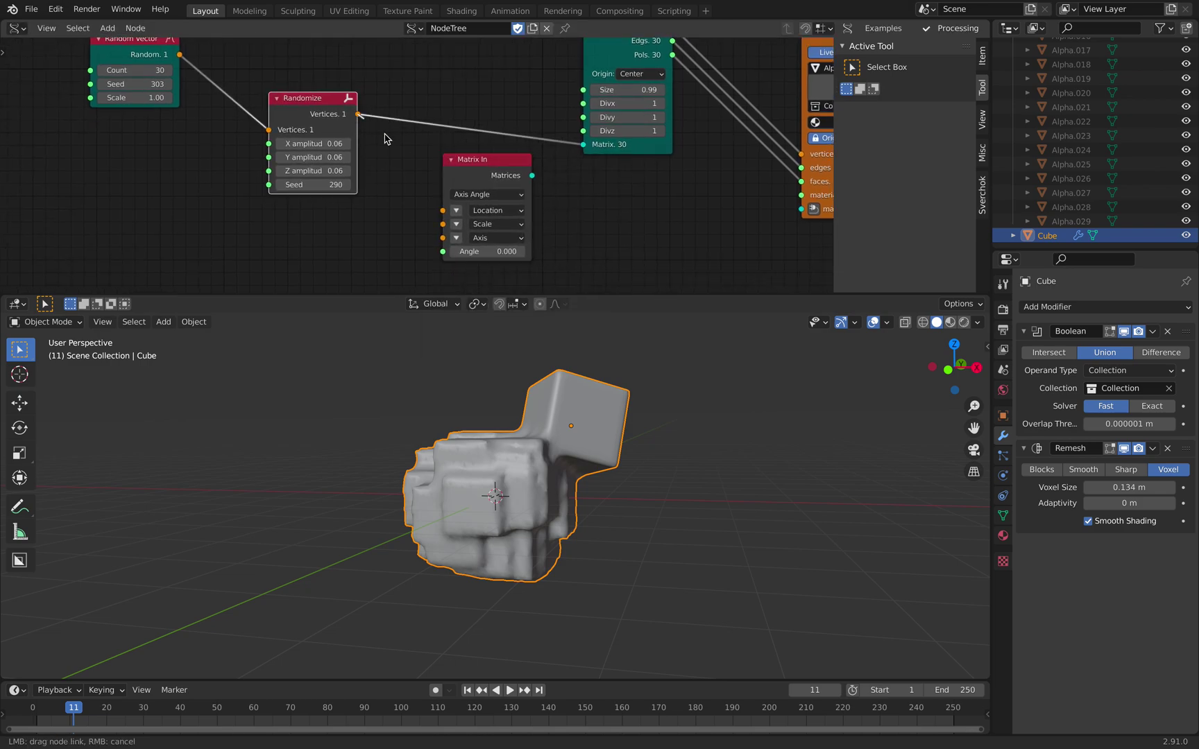
pyautogui.moveTo(447, 211); pyautogui.dragTo(448, 211)
pyautogui.moveTo(533, 176); pyautogui.dragTo(577, 156)
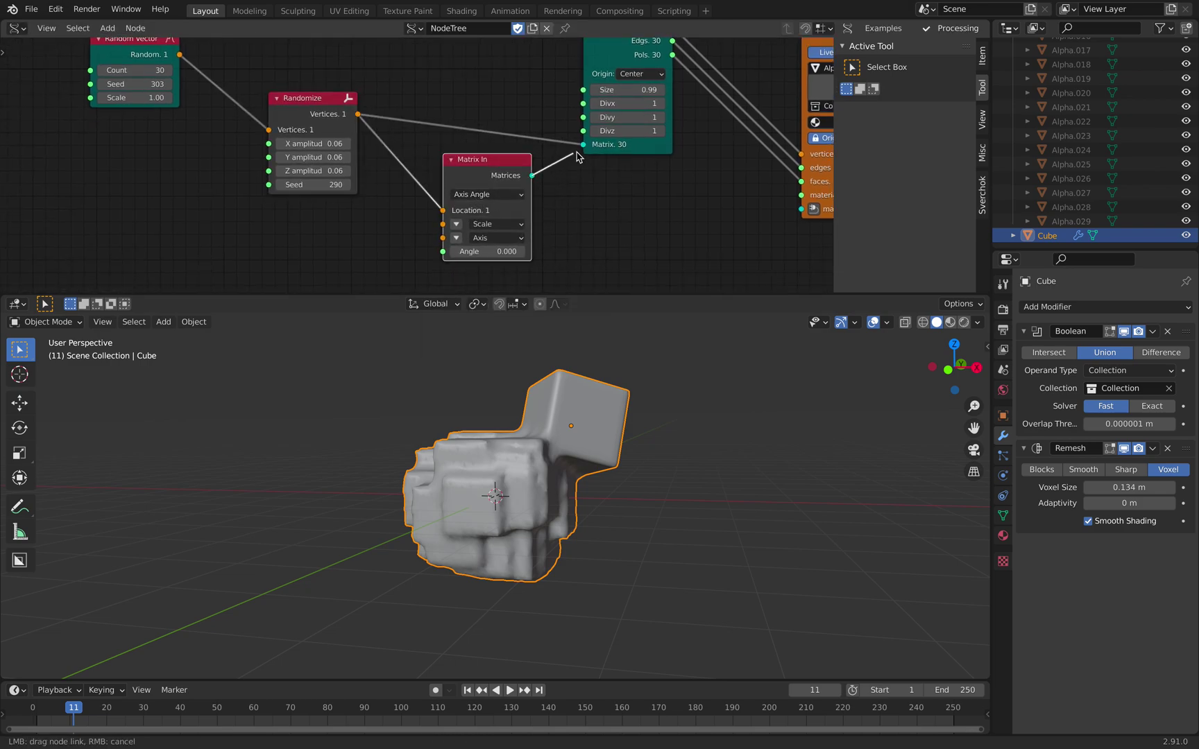
pyautogui.moveTo(359, 115); pyautogui.dragTo(442, 224)
# Step: Set Randomize's X, Y and Z amplitudes to 0.18 and seed to 314, and the Random Vector seed to 361
pyautogui.moveTo(517, 378); pyautogui.dragTo(526, 393, button='middle')
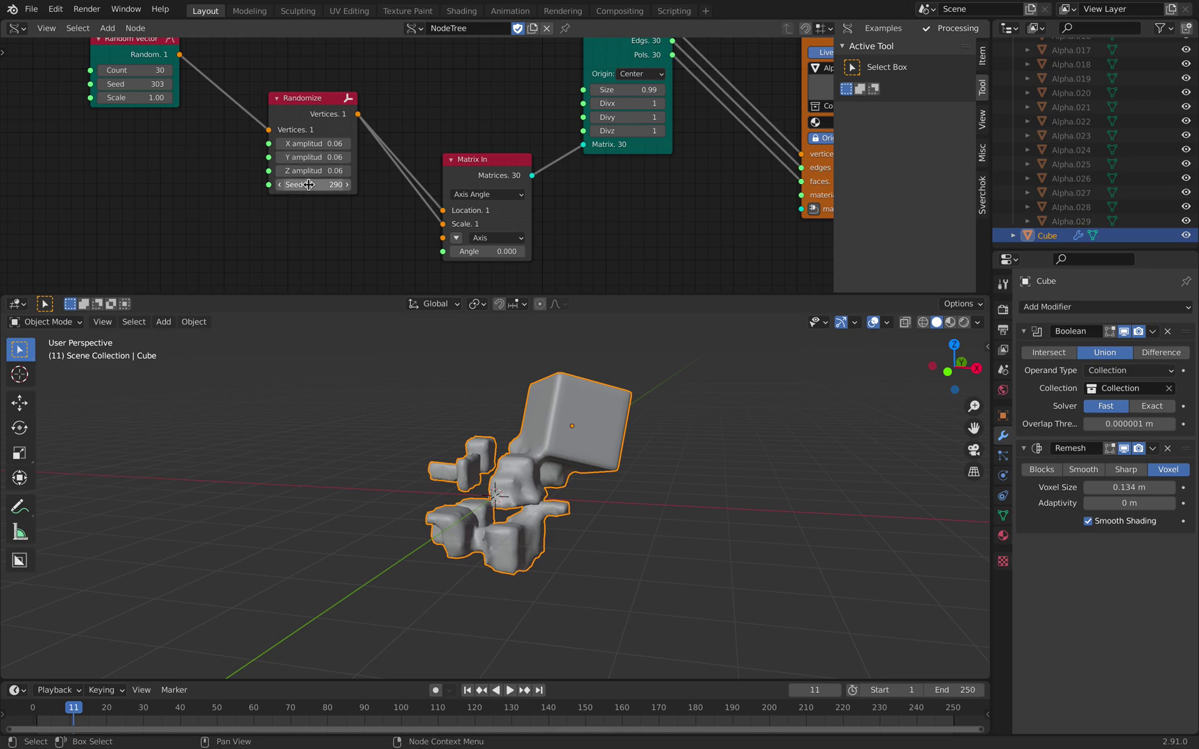
pyautogui.moveTo(312, 184); pyautogui.dragTo(326, 143)
pyautogui.moveTo(136, 84); pyautogui.dragTo(163, 84)
# Step: Duplicate the Random Vector node below the original and connect the copy to Matrix In's Scale and Axis
pyautogui.hotkey('shift', 'd')
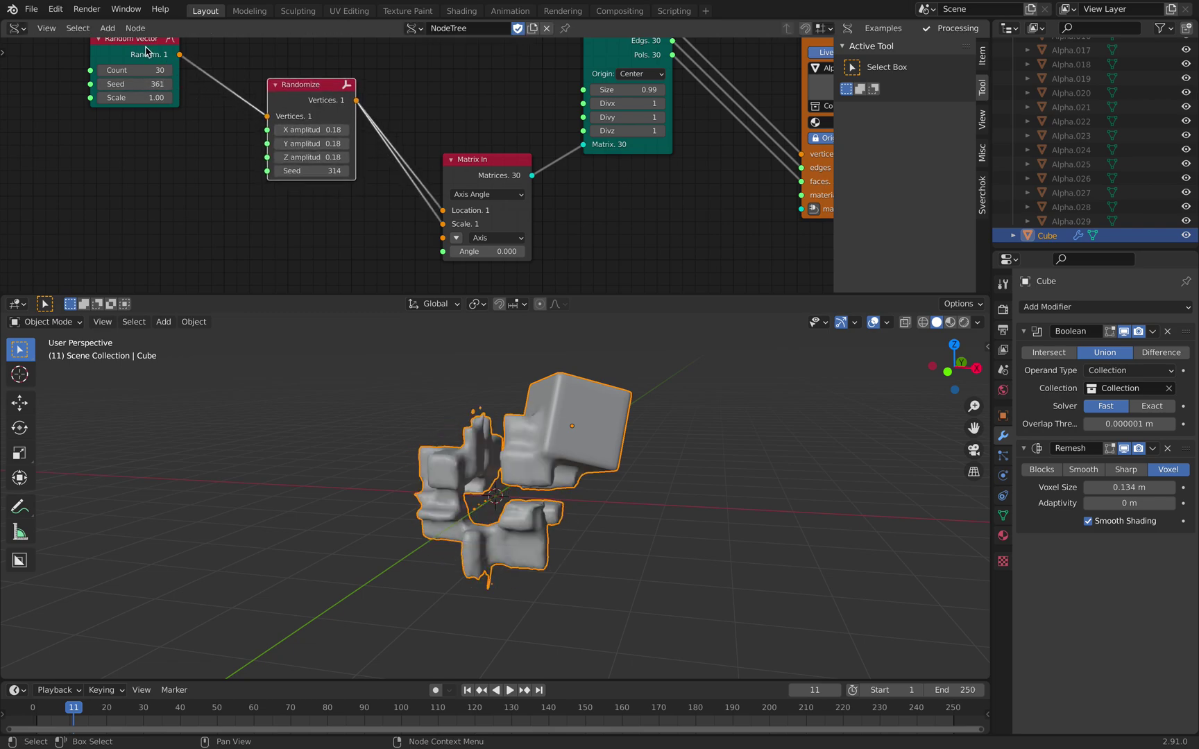
pyautogui.click(172, 249)
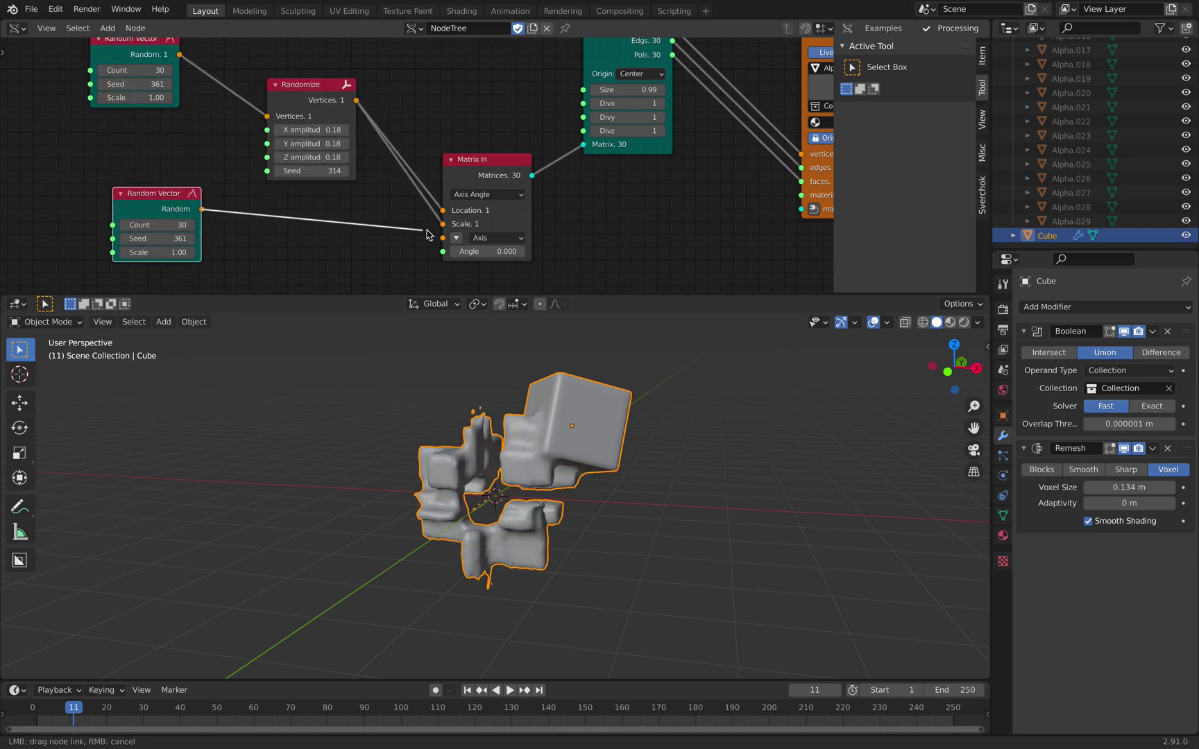
pyautogui.moveTo(445, 229); pyautogui.dragTo(443, 224)
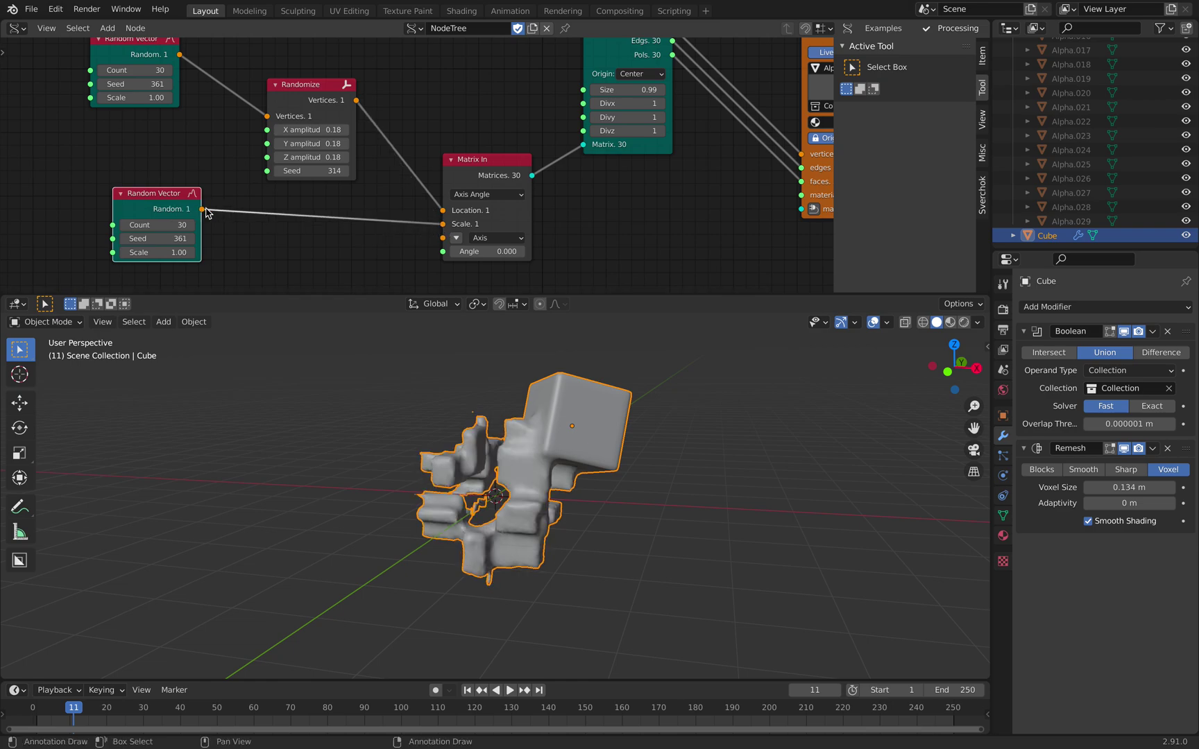
pyautogui.moveTo(203, 209); pyautogui.dragTo(442, 238)
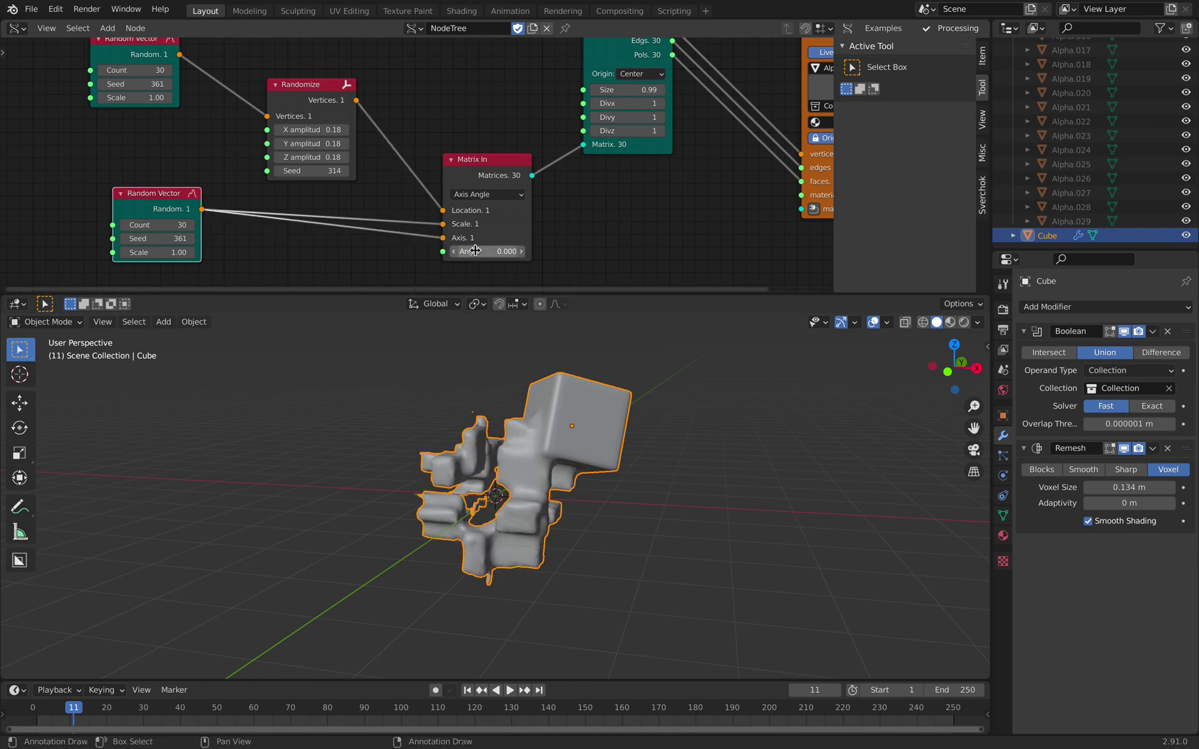
# Step: Set Matrix In's angle to 180 and the duplicated Random Vector's seed to 635 and scale to 1.90
pyautogui.press('Return')
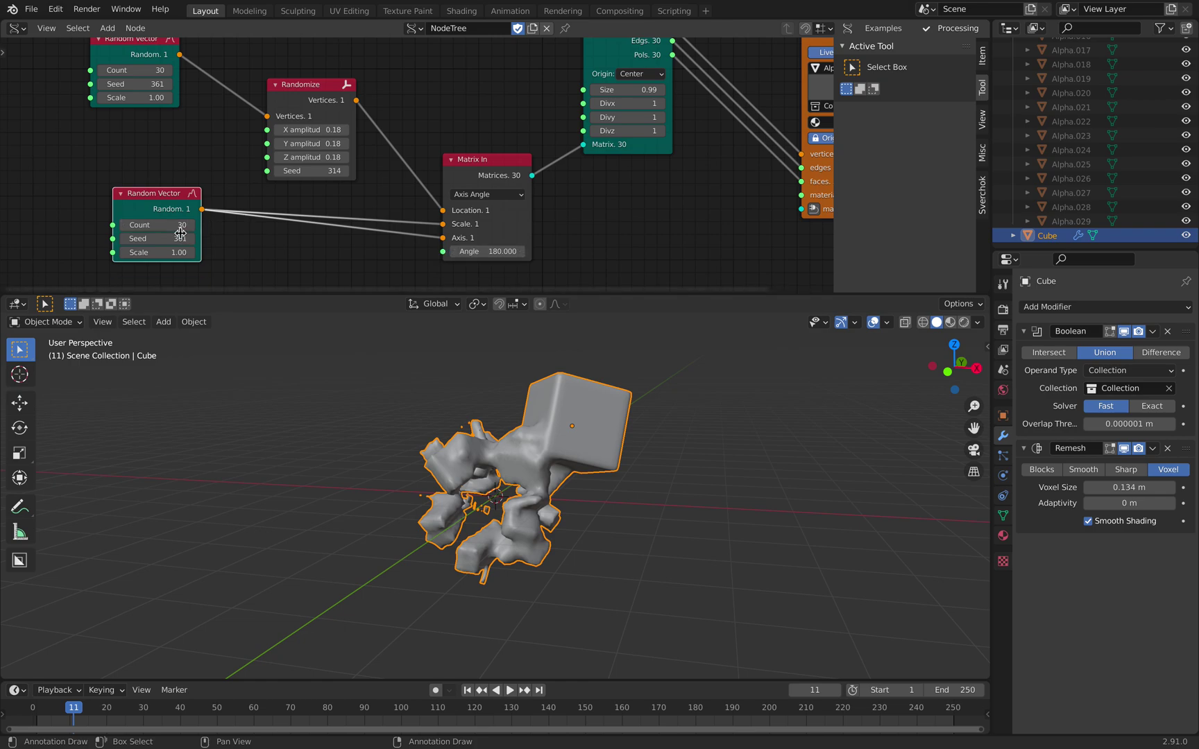
pyautogui.moveTo(164, 239); pyautogui.dragTo(187, 253)
pyautogui.moveTo(571, 486); pyautogui.dragTo(483, 405, button='middle')
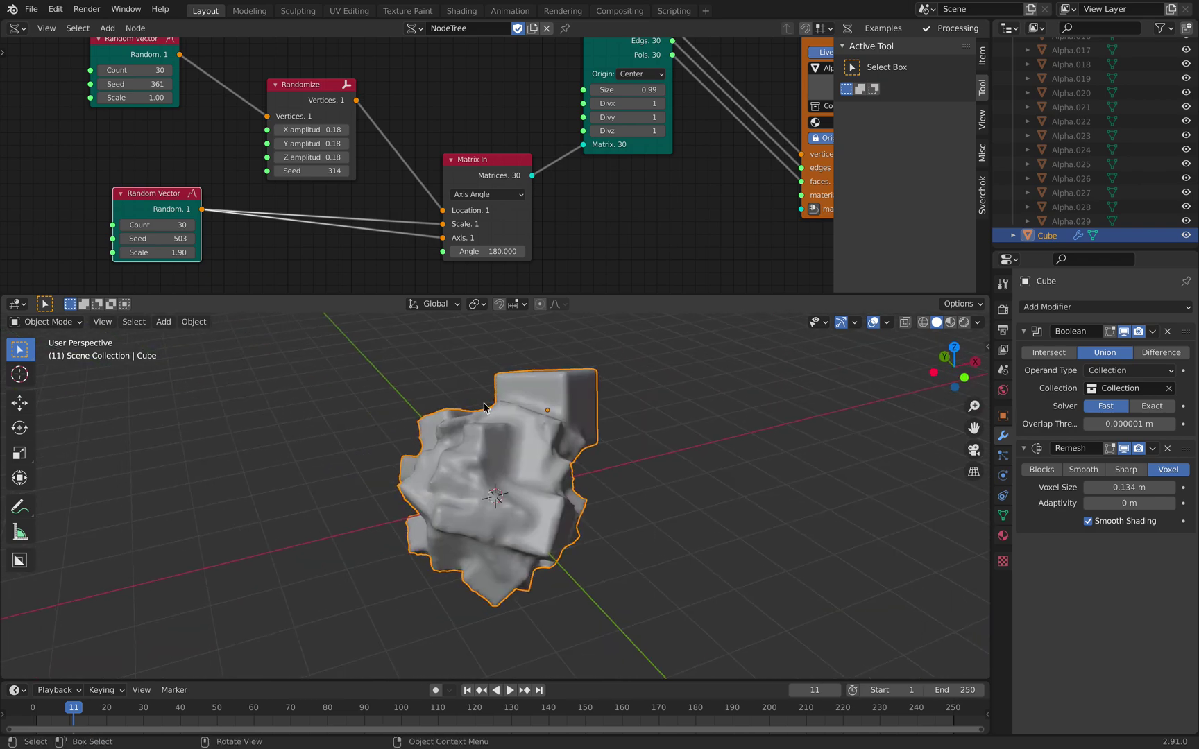
pyautogui.moveTo(159, 239); pyautogui.dragTo(198, 238)
# Step: Insert a Vector Math node between Randomize and Matrix In's Location, and set its function to Multiply Scalar
pyautogui.moveTo(280, 93); pyautogui.dragTo(236, 83)
pyautogui.moveTo(413, 117); pyautogui.dragTo(408, 144, button='middle')
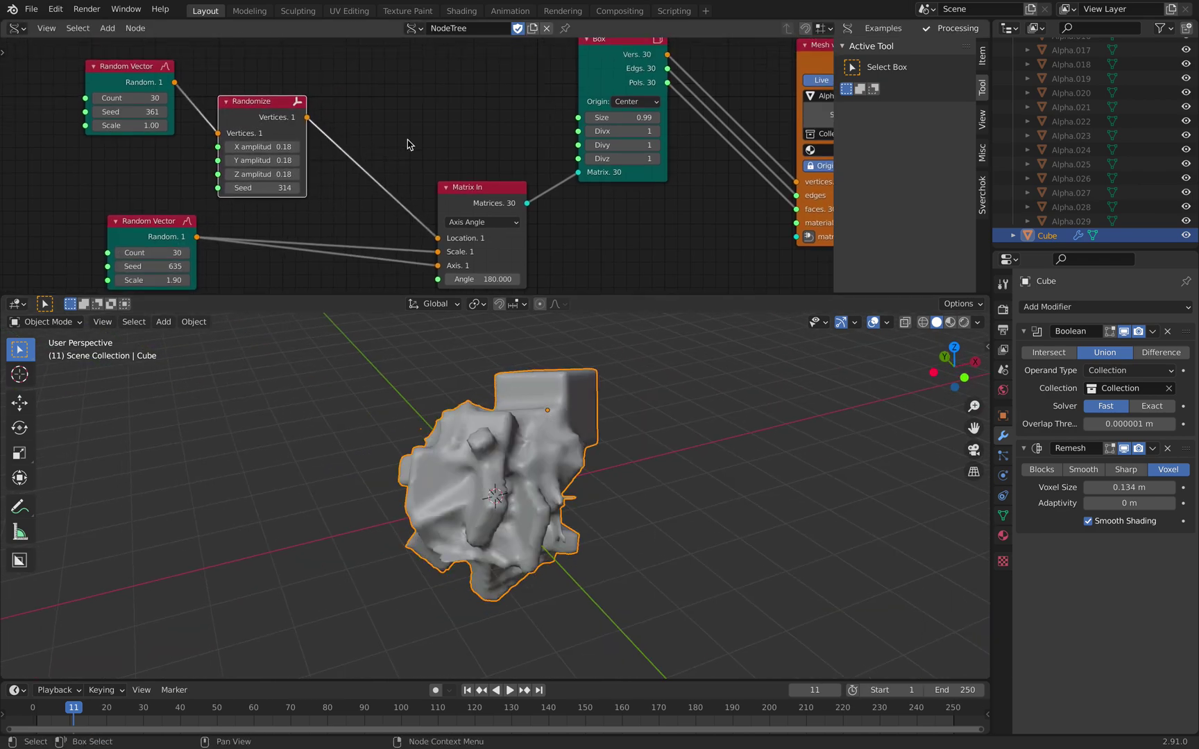
pyautogui.hotkey('alt', 'space')
pyautogui.write('vector ma')
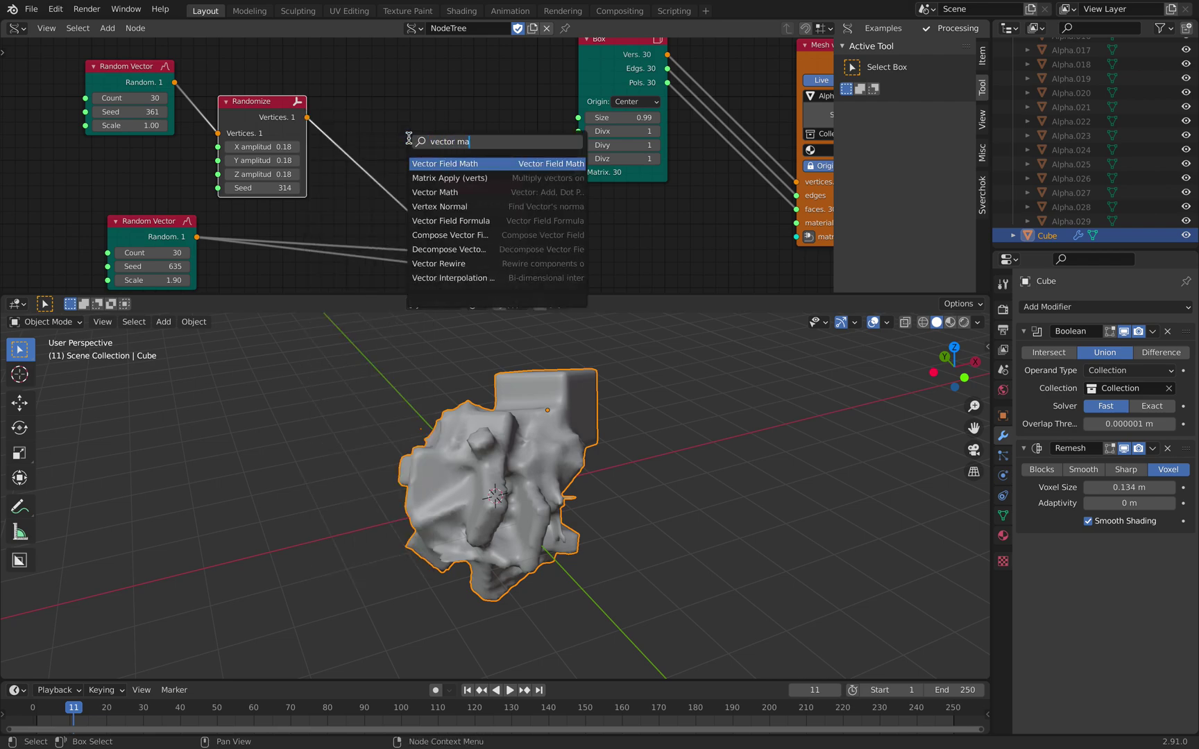
pyautogui.press('Down')
pyautogui.press('Down')
pyautogui.press('Return')
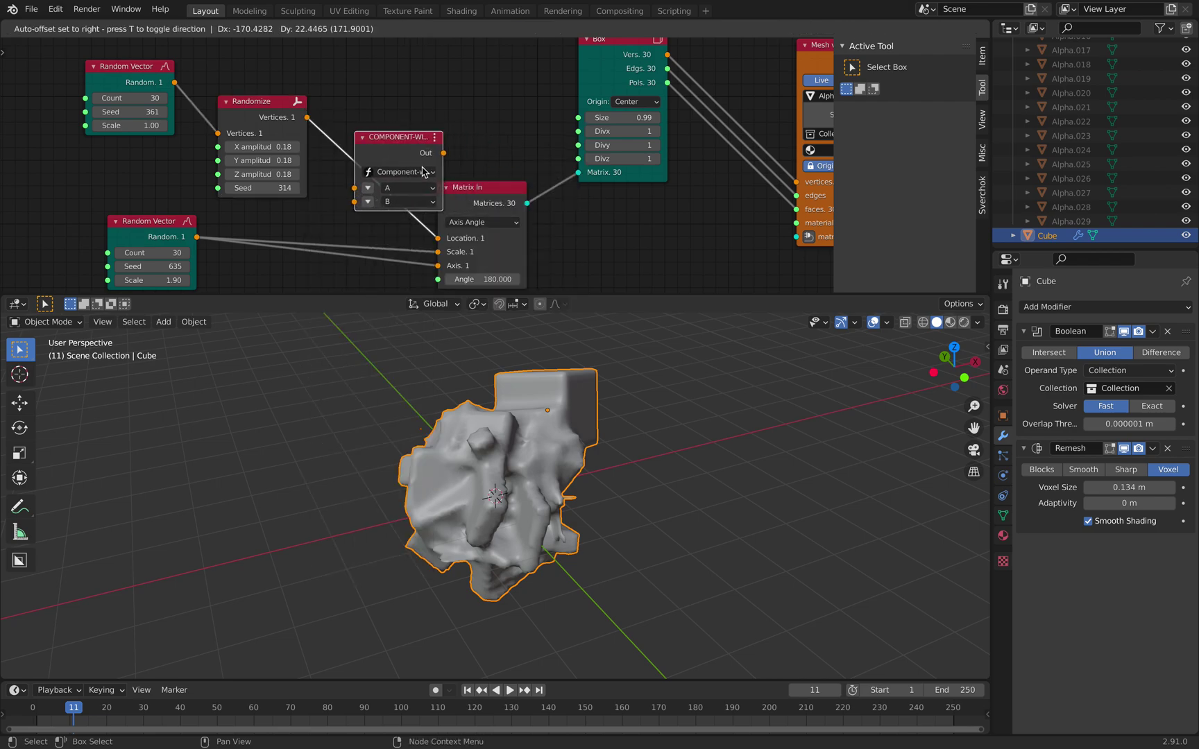
pyautogui.click(423, 172)
pyautogui.click(420, 172)
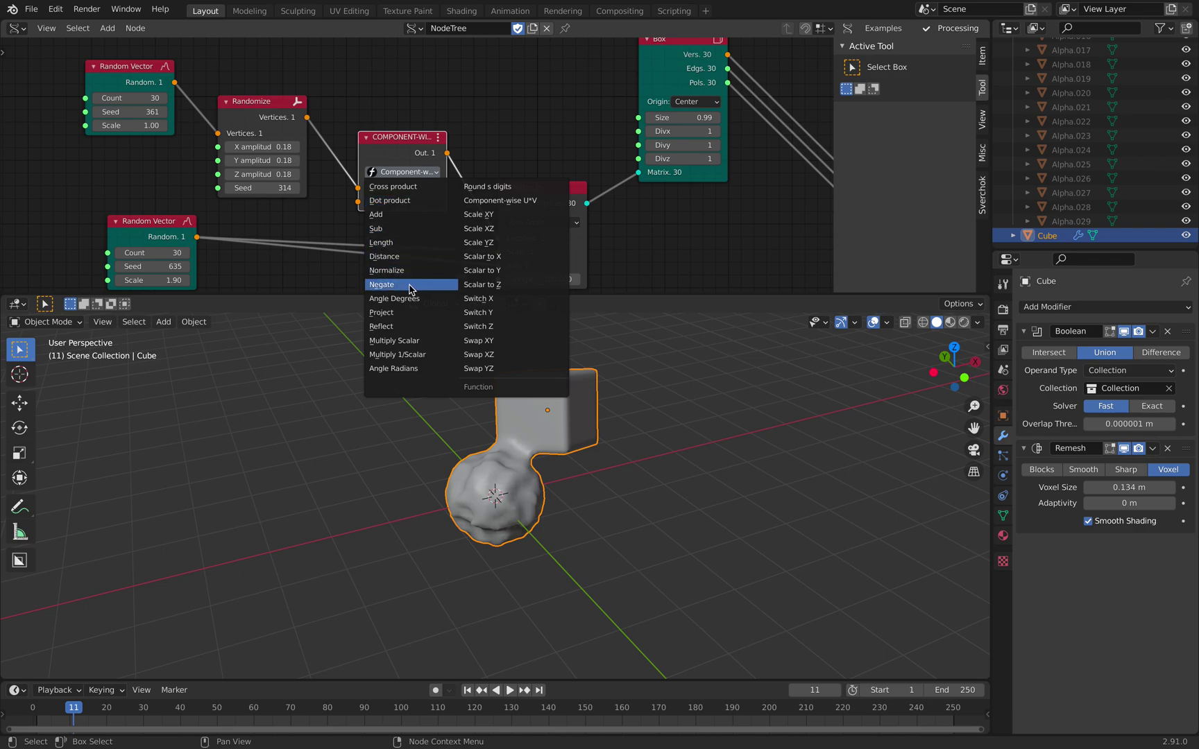
pyautogui.click(410, 341)
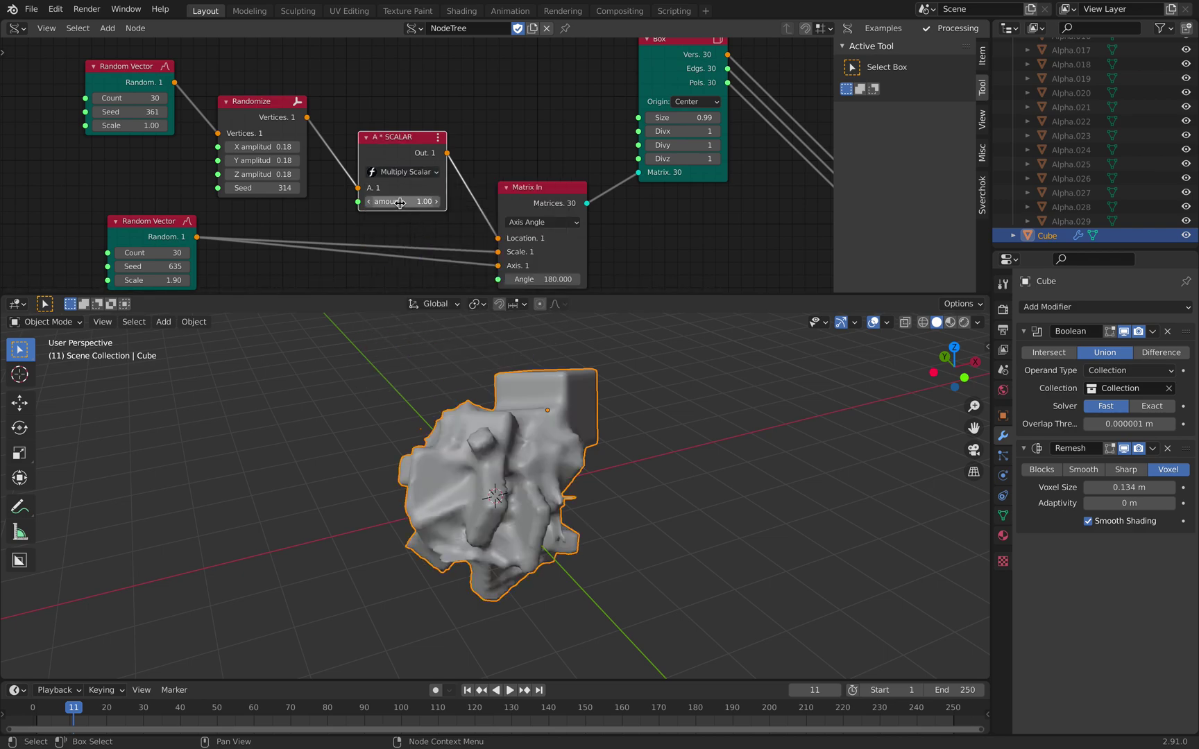
# Step: Set the Multiply Scalar amount to 1.79, Randomize's seed to 370, and its X, Y and Z amplitudes to 0.50
pyautogui.moveTo(403, 201); pyautogui.dragTo(444, 201)
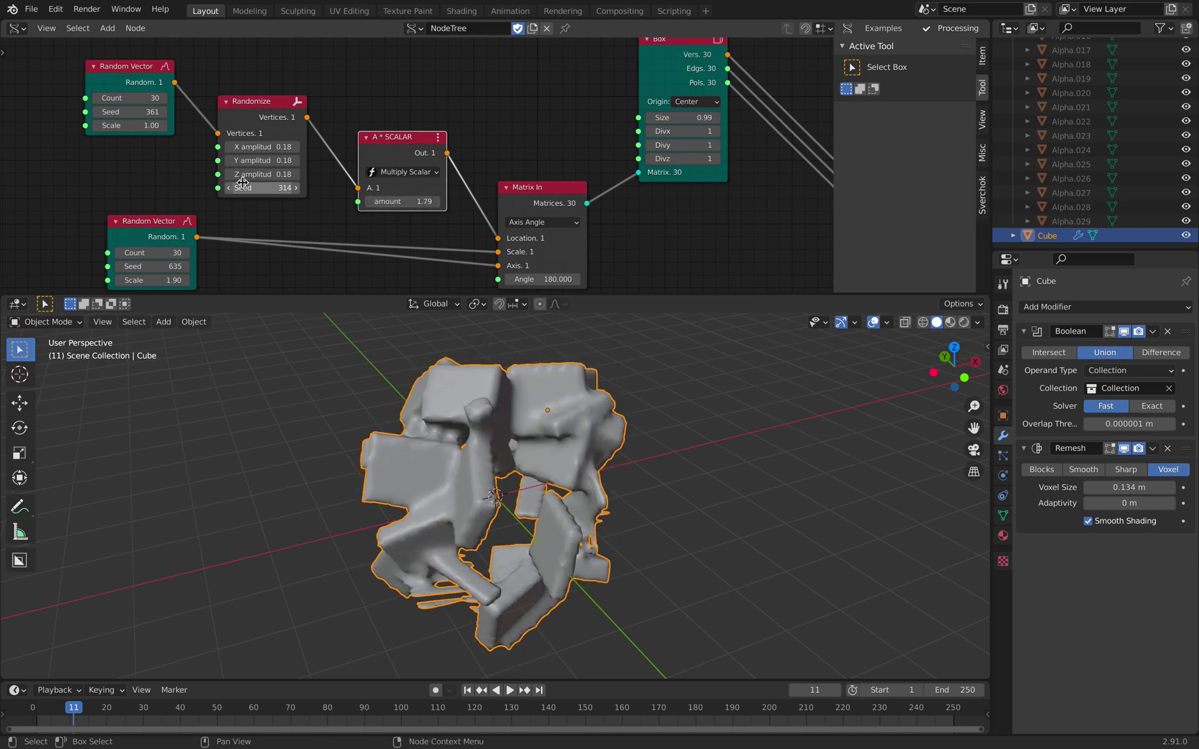
pyautogui.moveTo(263, 188); pyautogui.dragTo(291, 188)
pyautogui.click(257, 146)
pyautogui.write('.5')
pyautogui.press('Return')
pyautogui.scroll(-2, 383, 447)
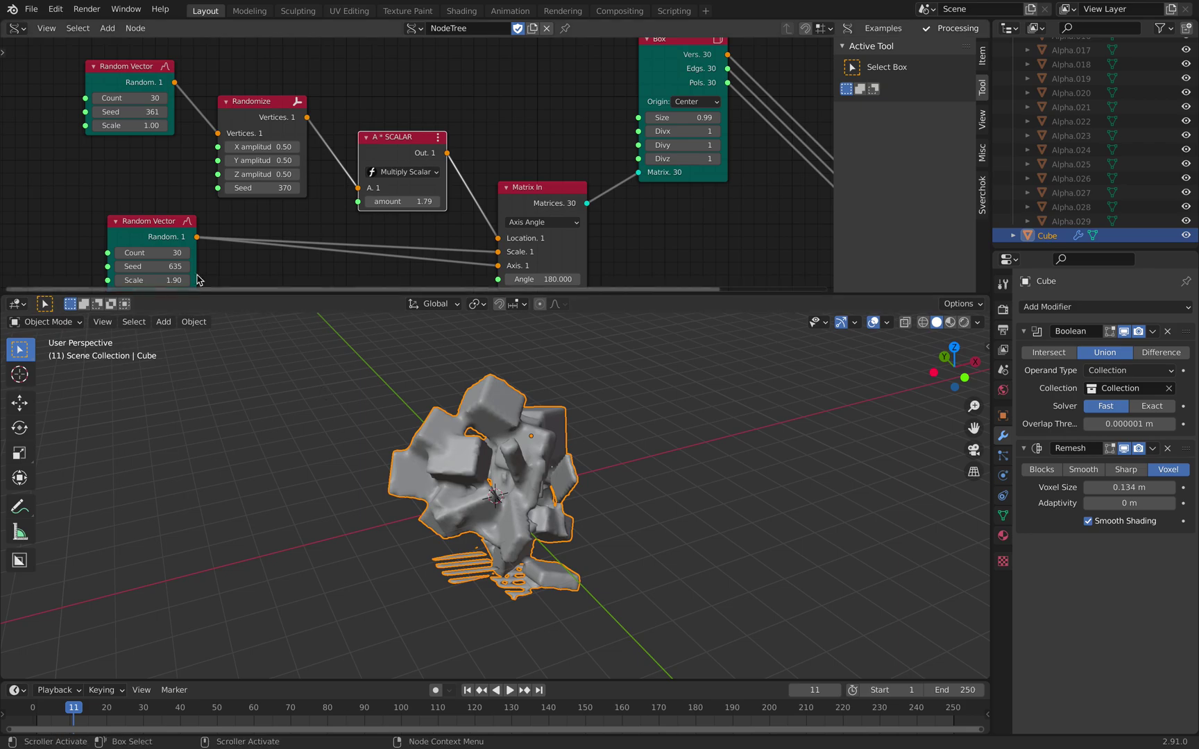
# Step: Vary the box arrangement by setting the lower Random Vector's seed to 771, Randomize's seed to 462, and the upper Random Vector's seed to 429
pyautogui.moveTo(153, 266); pyautogui.dragTo(165, 268)
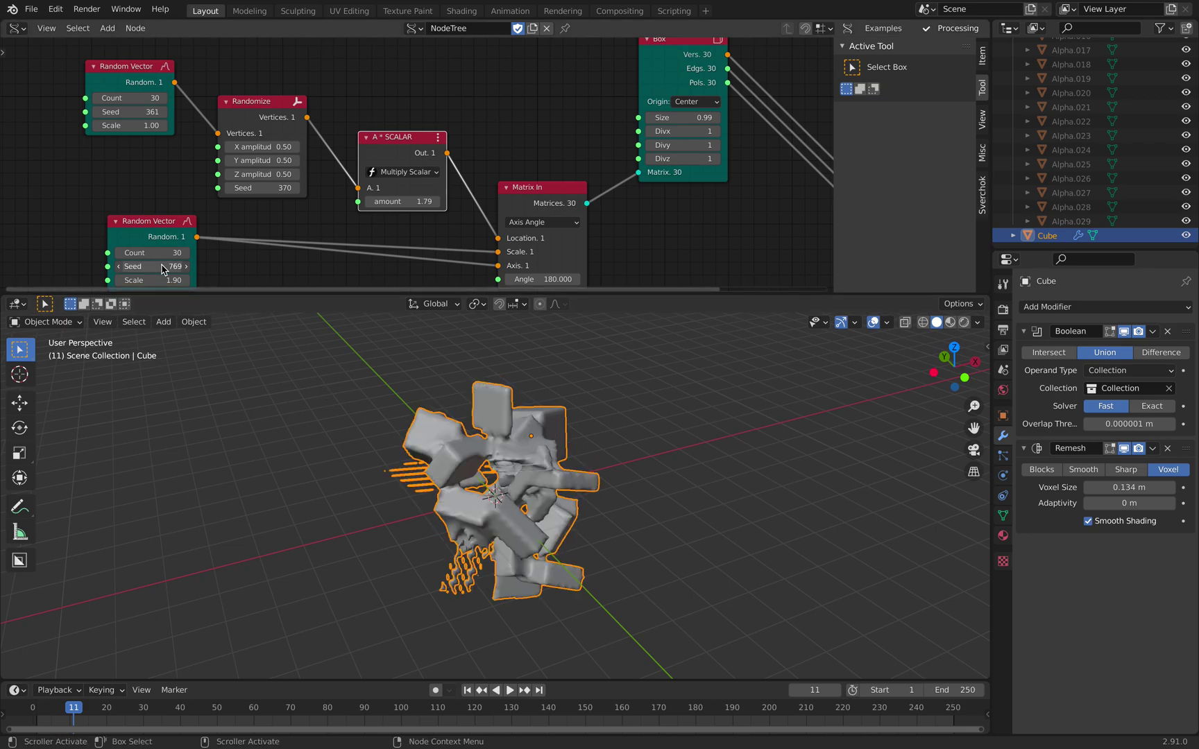
pyautogui.moveTo(544, 506)
pyautogui.mouseDown(button='middle')
pyautogui.moveTo(375, 492)
pyautogui.moveTo(528, 513)
pyautogui.mouseUp(button='middle')
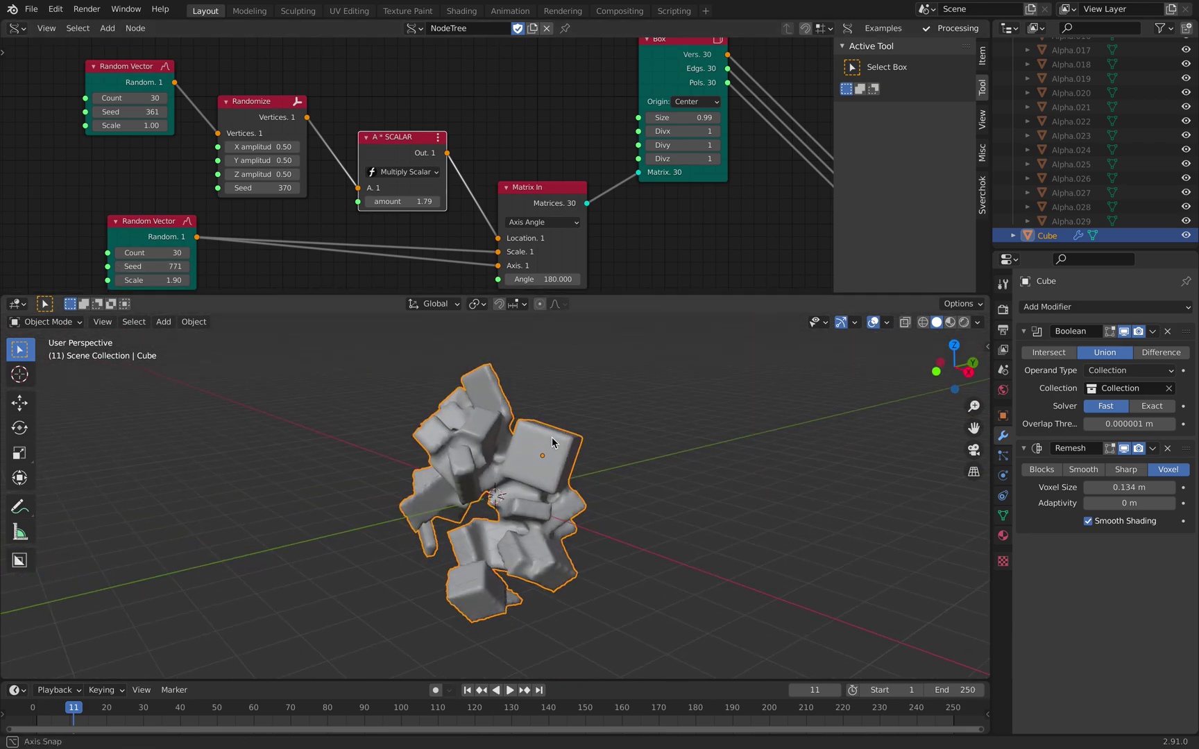
pyautogui.moveTo(448, 256); pyautogui.dragTo(413, 226, button='middle')
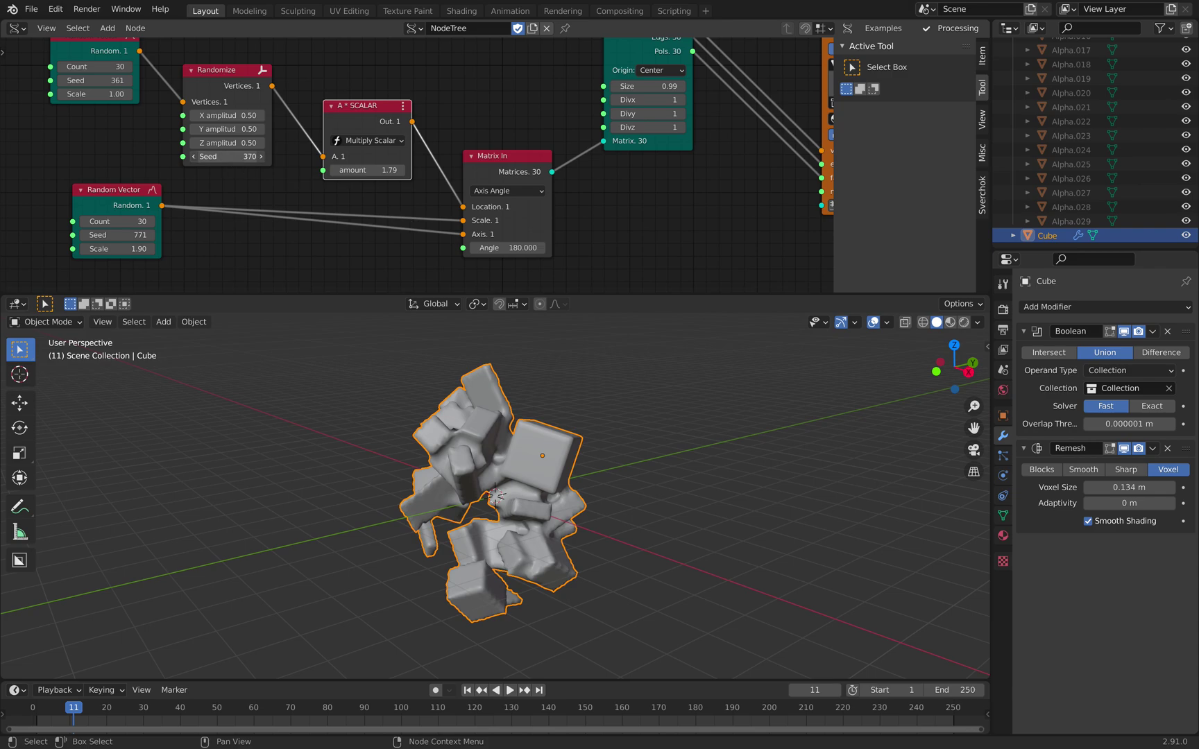
pyautogui.moveTo(210, 156); pyautogui.dragTo(229, 156)
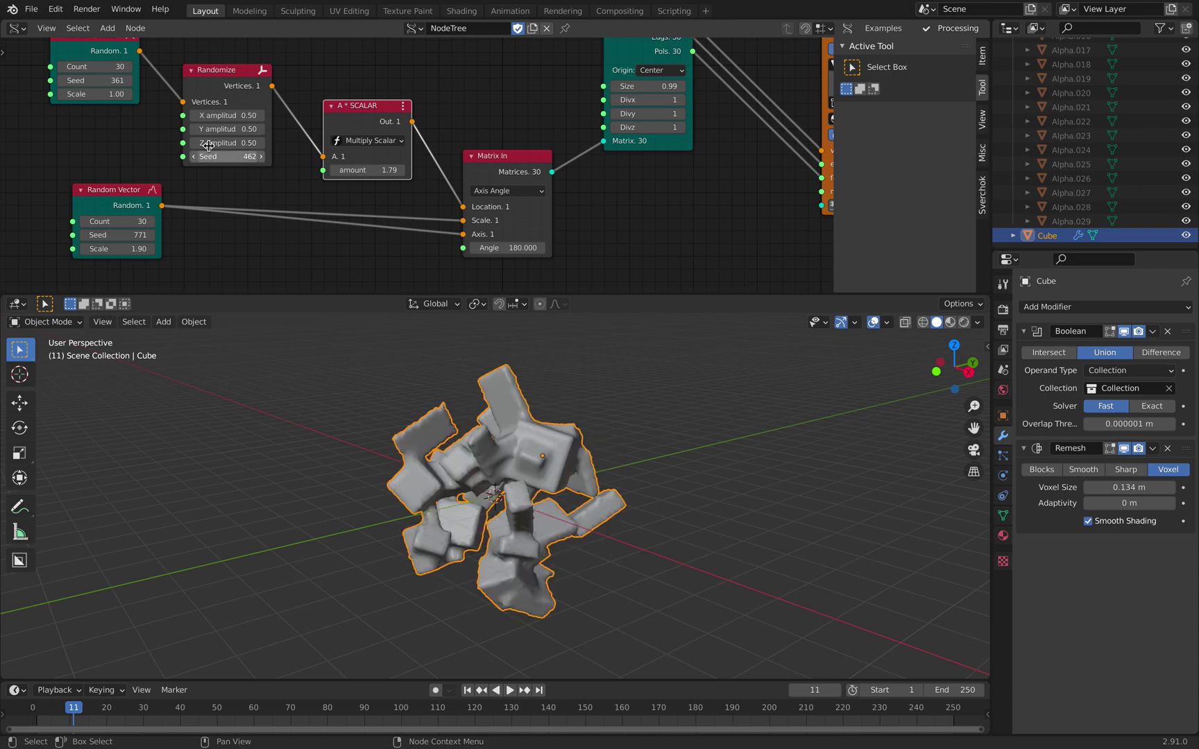
pyautogui.moveTo(104, 77)
pyautogui.mouseDown()
pyautogui.moveTo(139, 77)
pyautogui.moveTo(104, 77)
pyautogui.mouseUp()
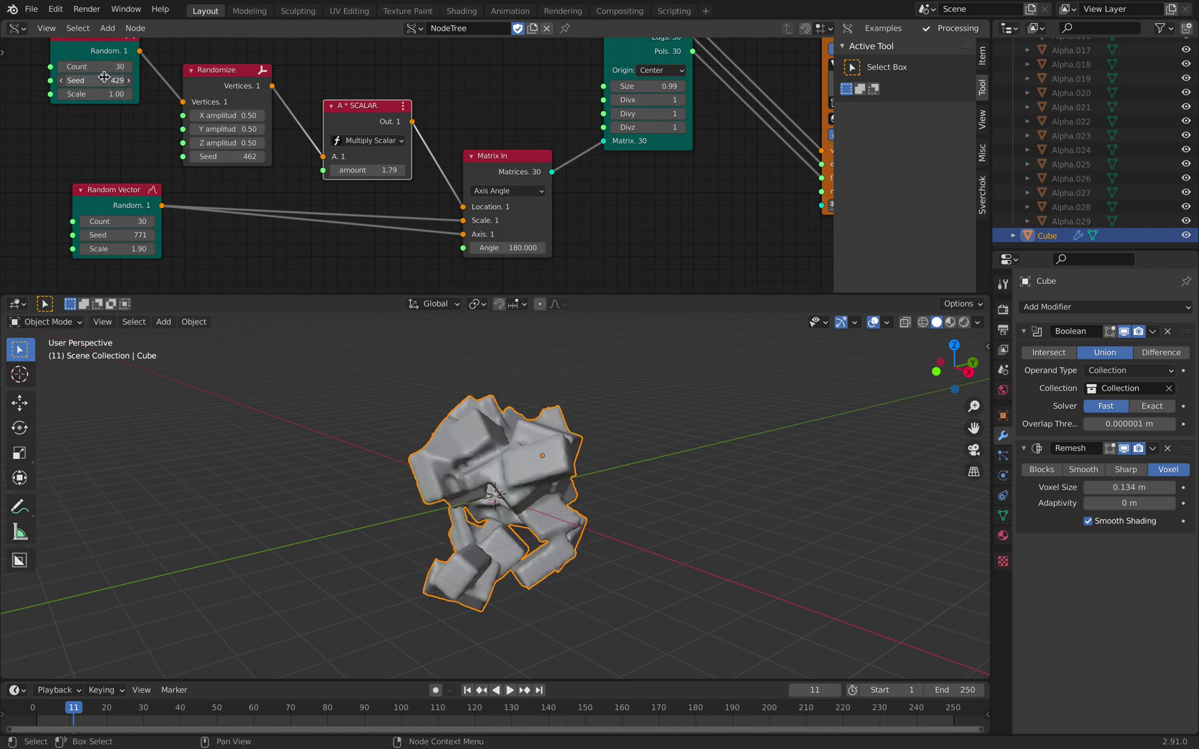
# Step: Collapse the Collection's list of Alpha objects in the outliner
pyautogui.scroll(8, 1145, 173)
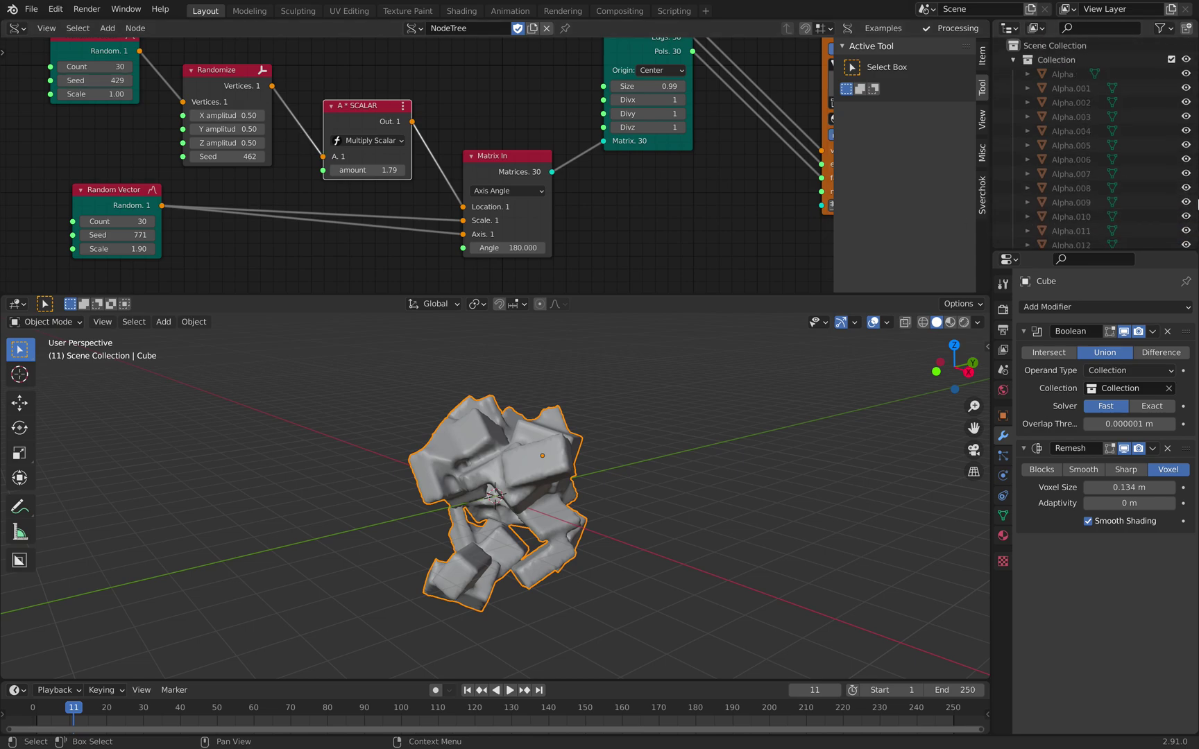
pyautogui.click(1014, 61)
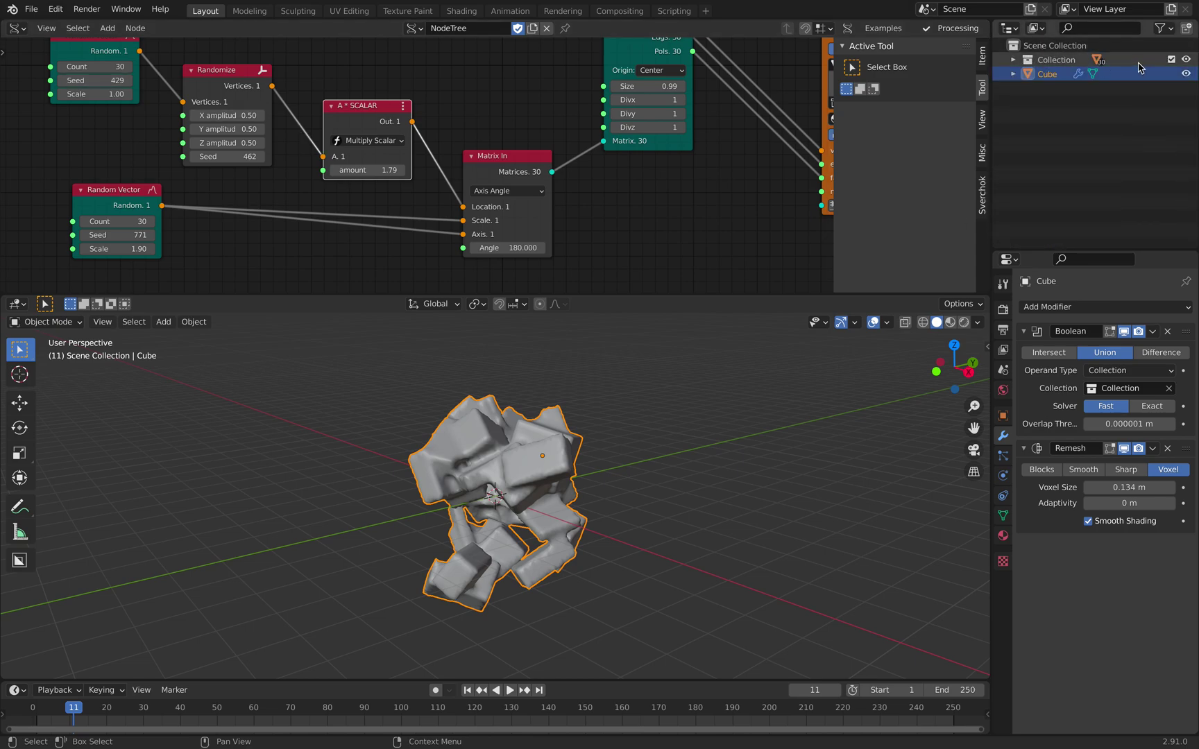
pyautogui.click(1069, 60)
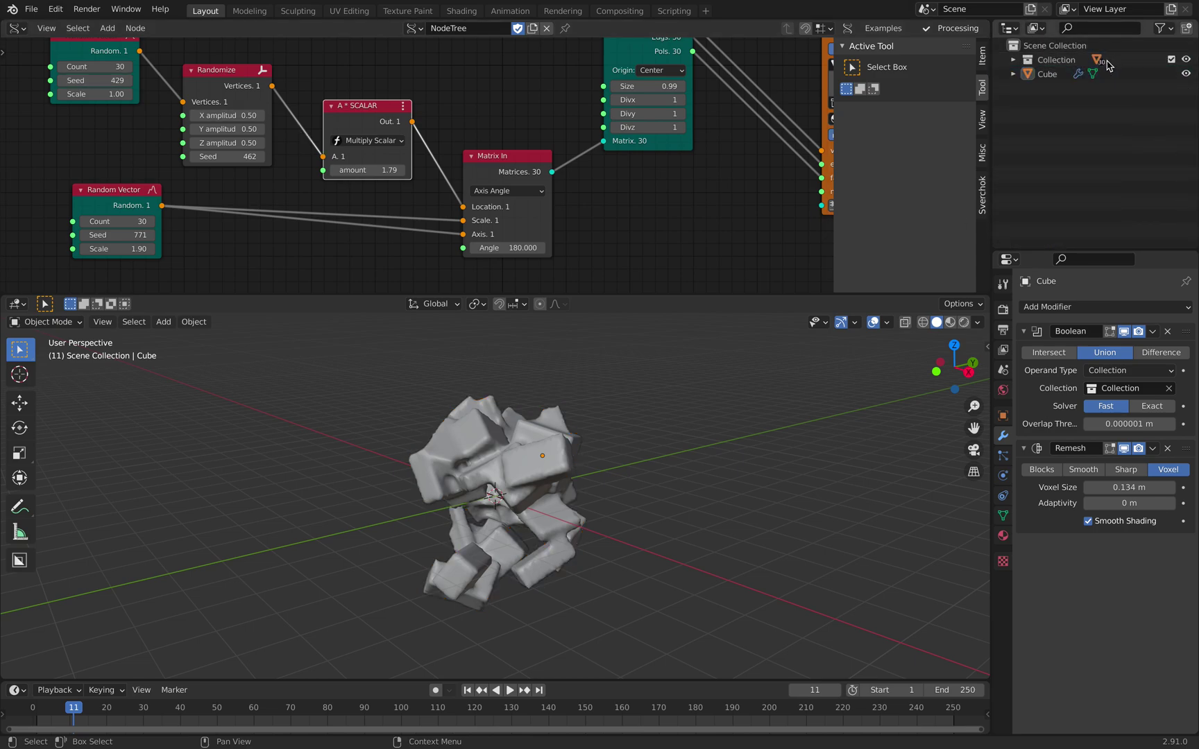
# Step: Scale up the Cube and reposition it on top of the box cluster like a head
pyautogui.click(1051, 75)
pyautogui.press('g')
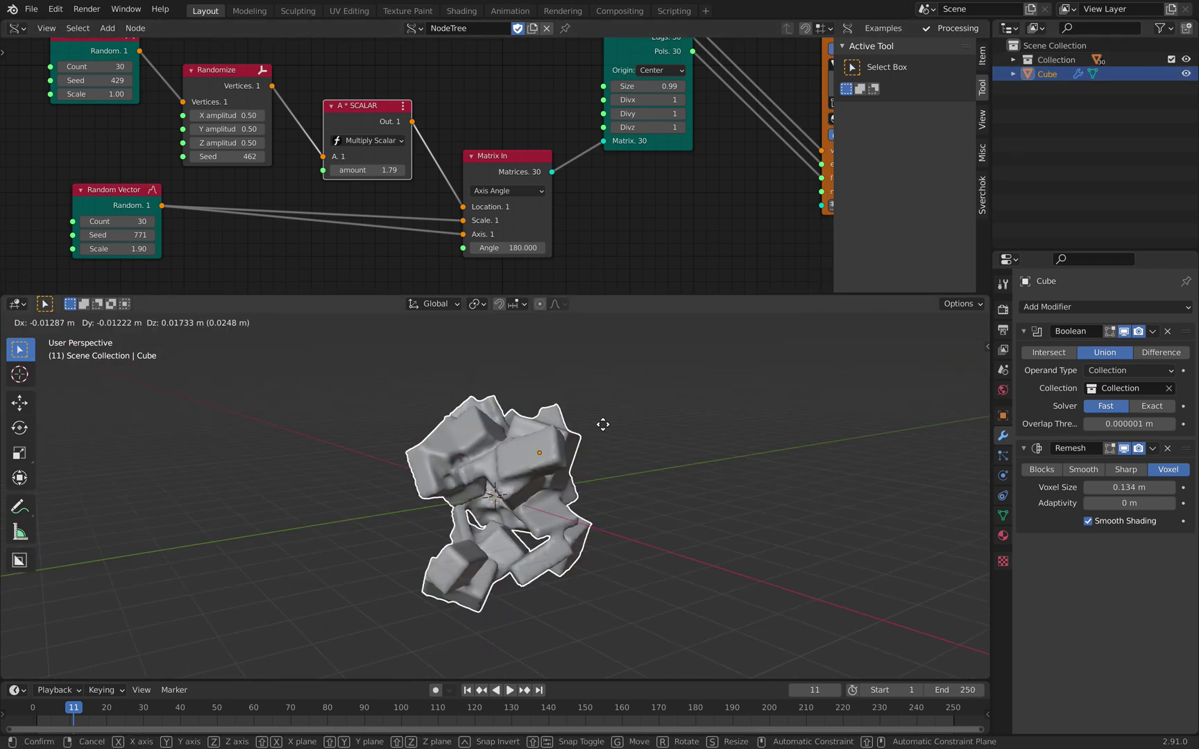
pyautogui.press('Return')
pyautogui.press('s')
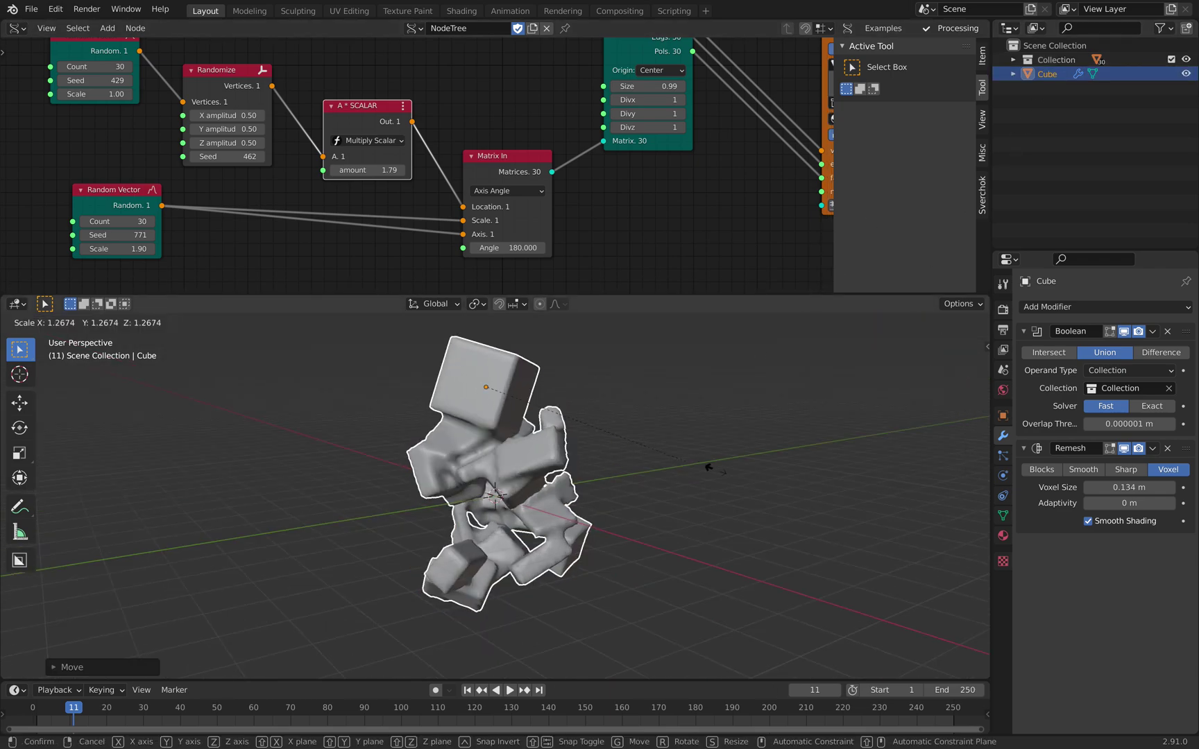
pyautogui.click(623, 479)
pyautogui.moveTo(642, 479); pyautogui.dragTo(736, 483, button='middle')
pyautogui.press('g')
pyautogui.press('g')
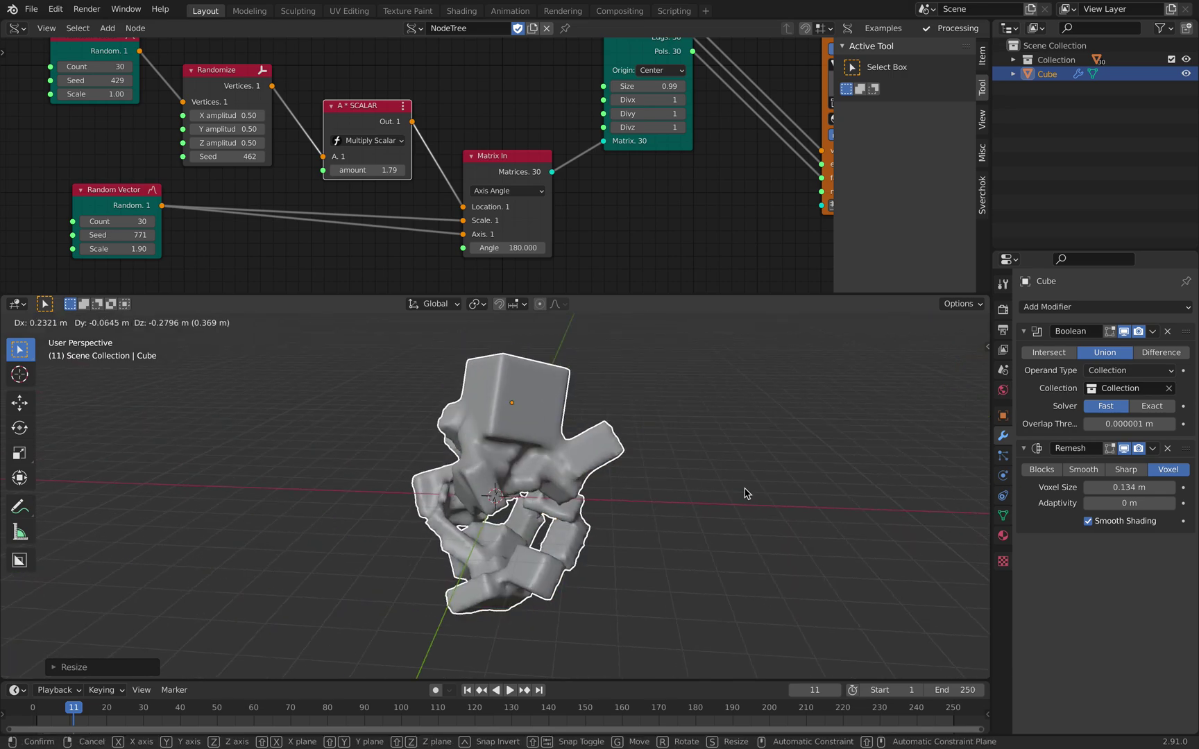
pyautogui.press('Return')
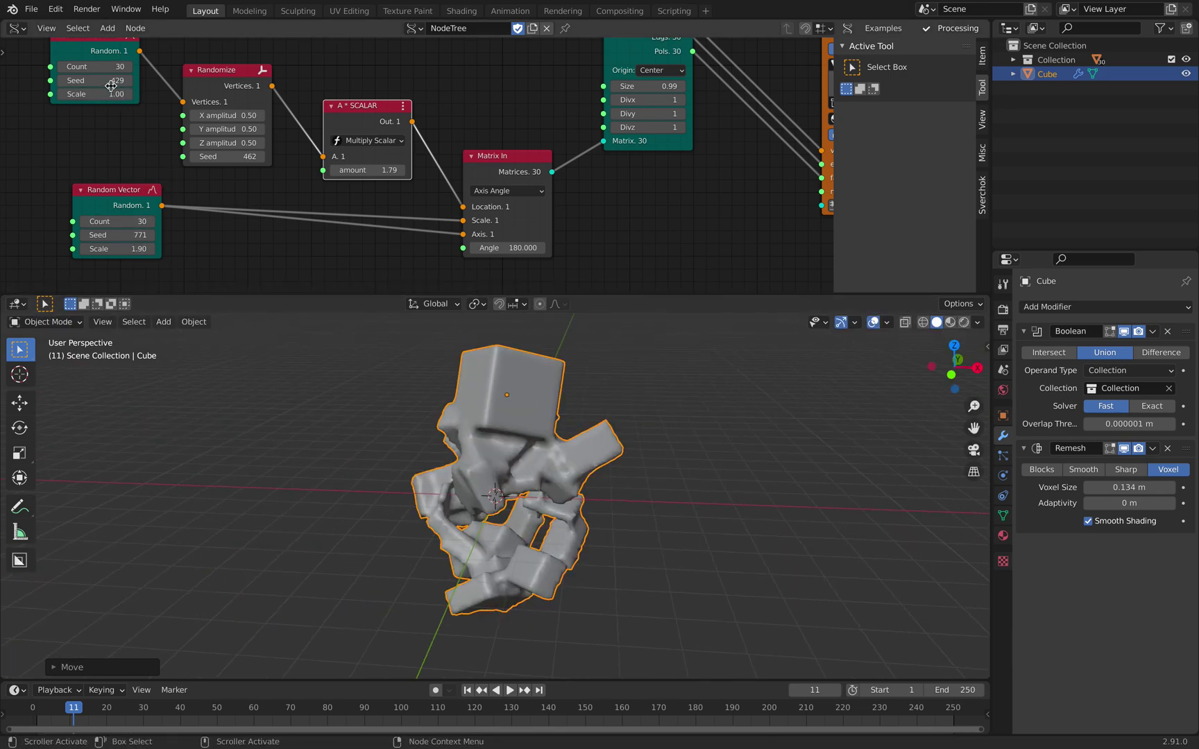
# Step: Set the upper Random Vector's seed to 487, and enable Cavity in the viewport shading with the cube deselected
pyautogui.moveTo(105, 80); pyautogui.dragTo(145, 80)
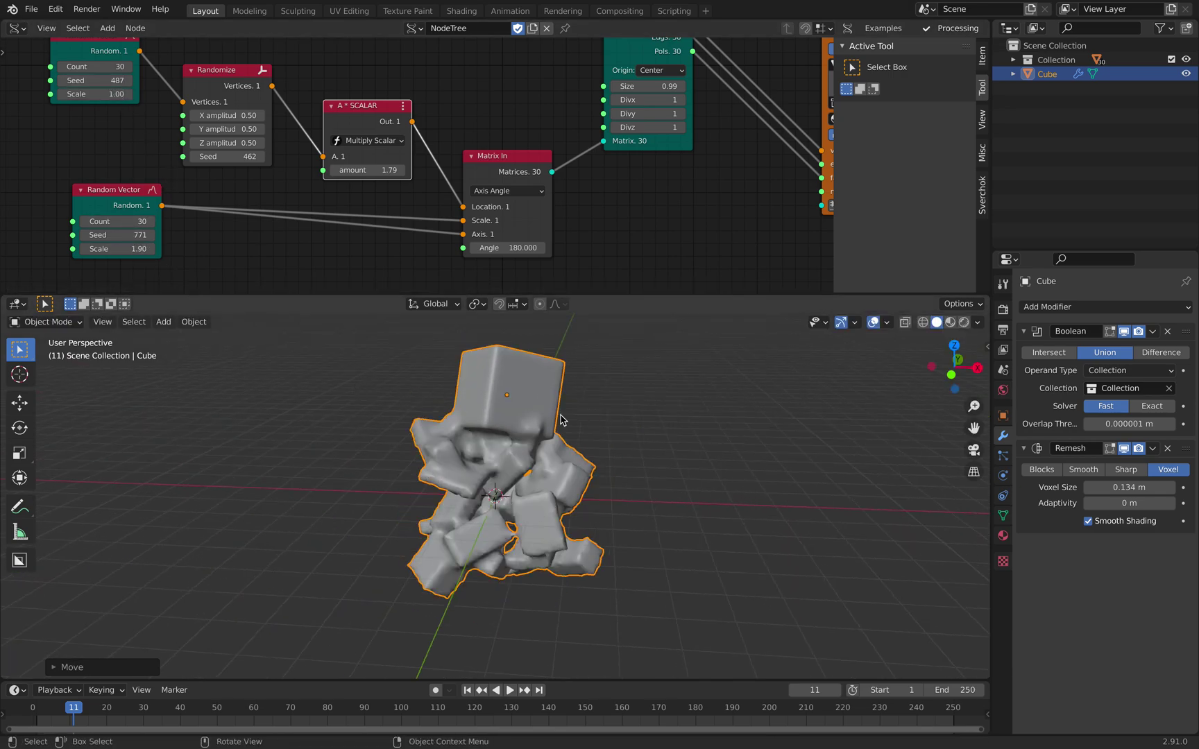
pyautogui.moveTo(560, 415)
pyautogui.mouseDown(button='middle')
pyautogui.moveTo(379, 499)
pyautogui.moveTo(700, 519)
pyautogui.moveTo(622, 457)
pyautogui.moveTo(663, 418)
pyautogui.mouseUp(button='middle')
pyautogui.click(379, 499)
pyautogui.click(977, 322)
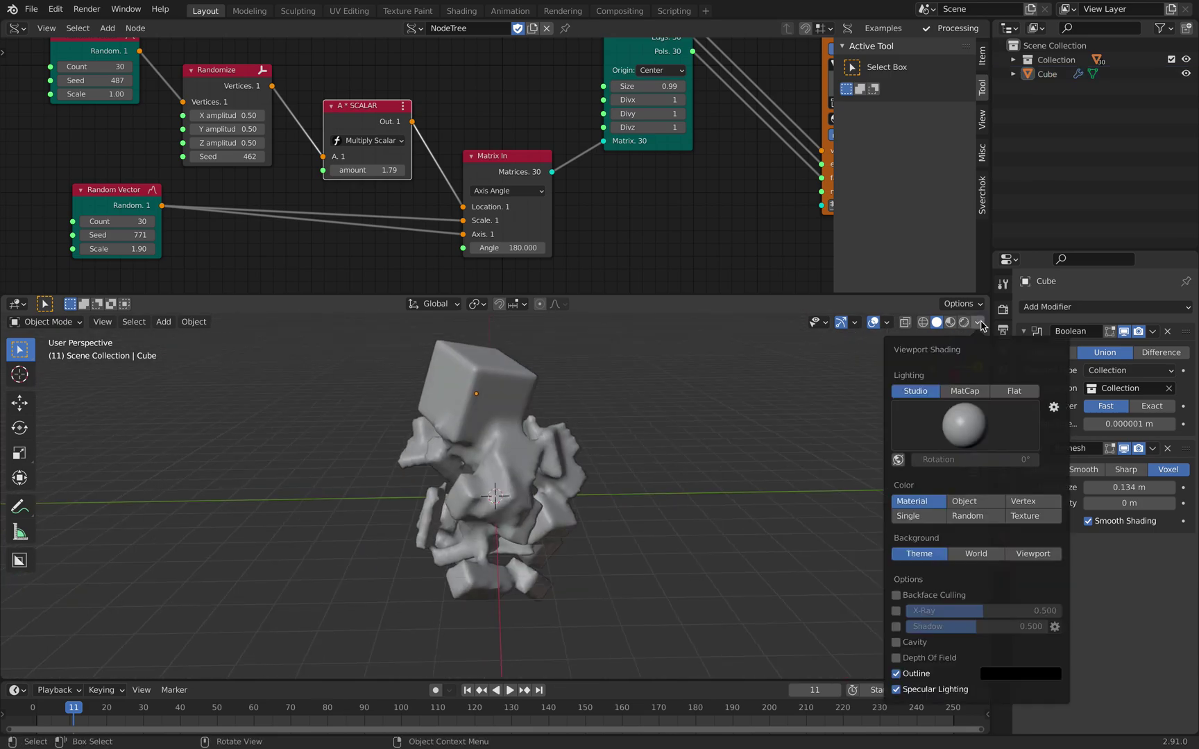
pyautogui.click(896, 642)
# Step: Generate another box arrangement by setting the upper Random Vector's seed to 607
pyautogui.moveTo(605, 409)
pyautogui.mouseDown(button='middle')
pyautogui.moveTo(717, 393)
pyautogui.moveTo(637, 423)
pyautogui.mouseUp(button='middle')
pyautogui.moveTo(102, 80); pyautogui.dragTo(185, 80)
pyautogui.moveTo(642, 455); pyautogui.dragTo(589, 430, button='middle')
# Step: Show the splash screen to check the Blender version, close it, and view the merged mesh
pyautogui.click(13, 10)
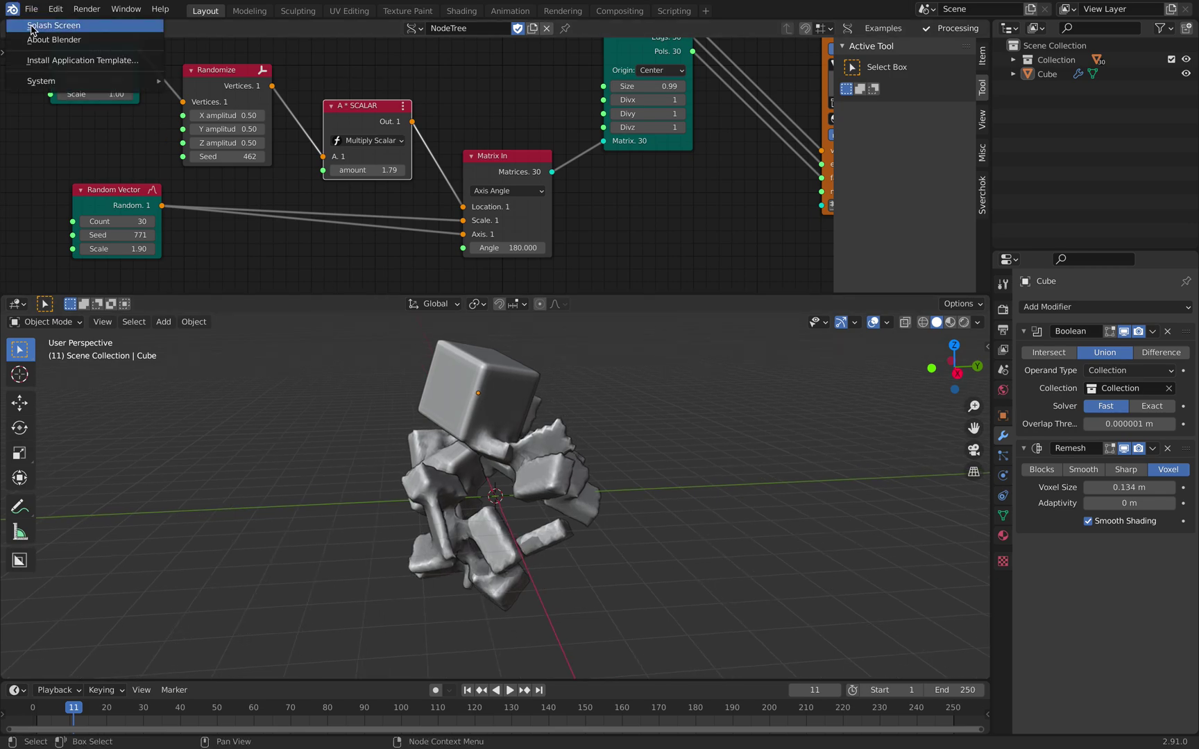
pyautogui.click(34, 28)
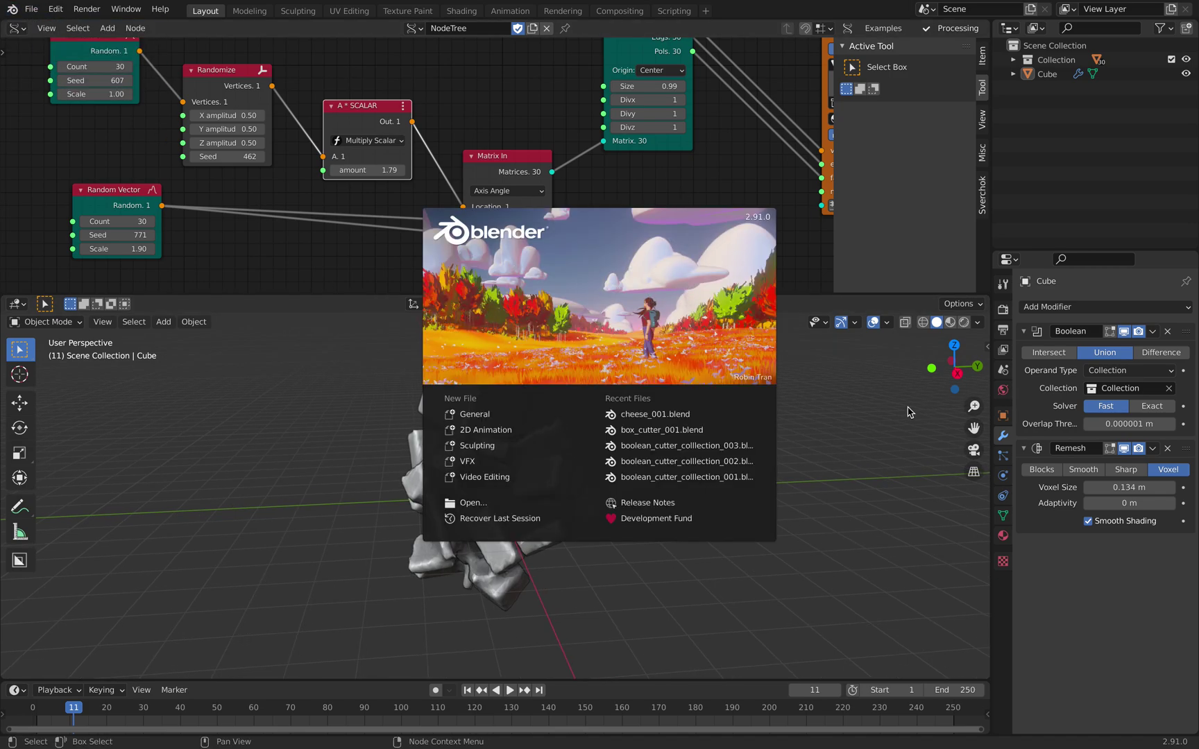
pyautogui.click(818, 409)
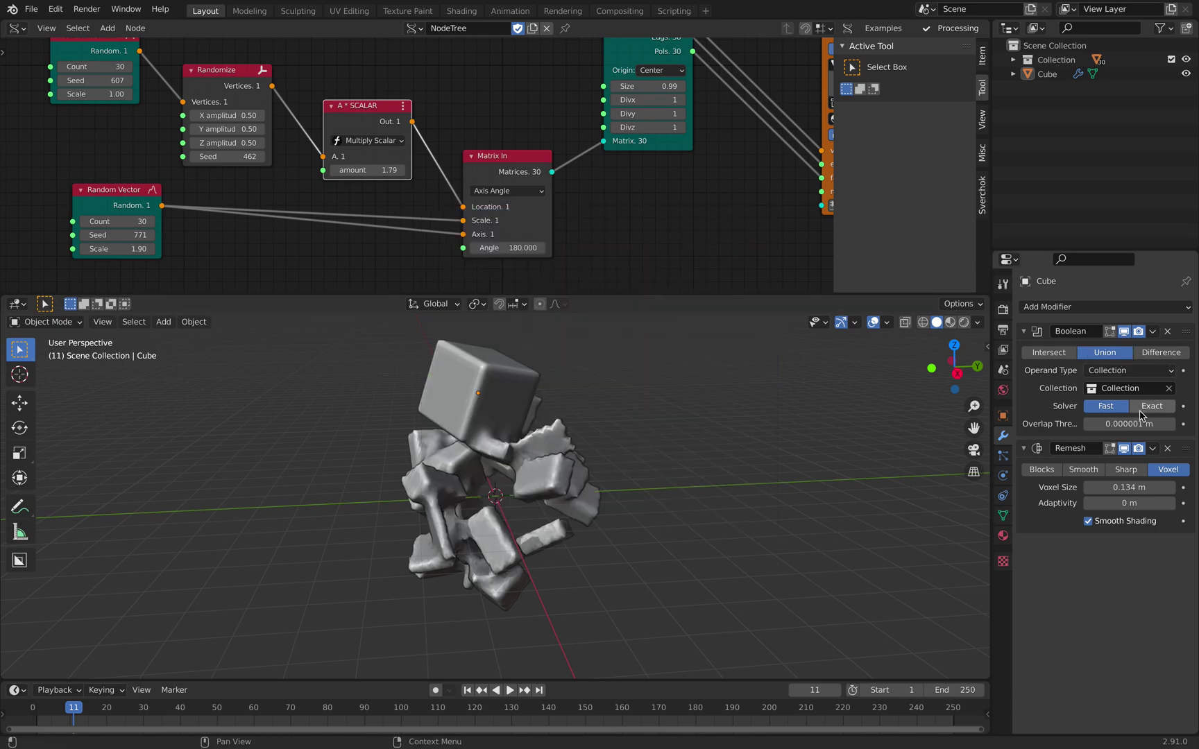
pyautogui.moveTo(613, 425)
pyautogui.mouseDown(button='middle')
pyautogui.moveTo(733, 393)
pyautogui.moveTo(428, 398)
pyautogui.moveTo(598, 422)
pyautogui.mouseUp(button='middle')
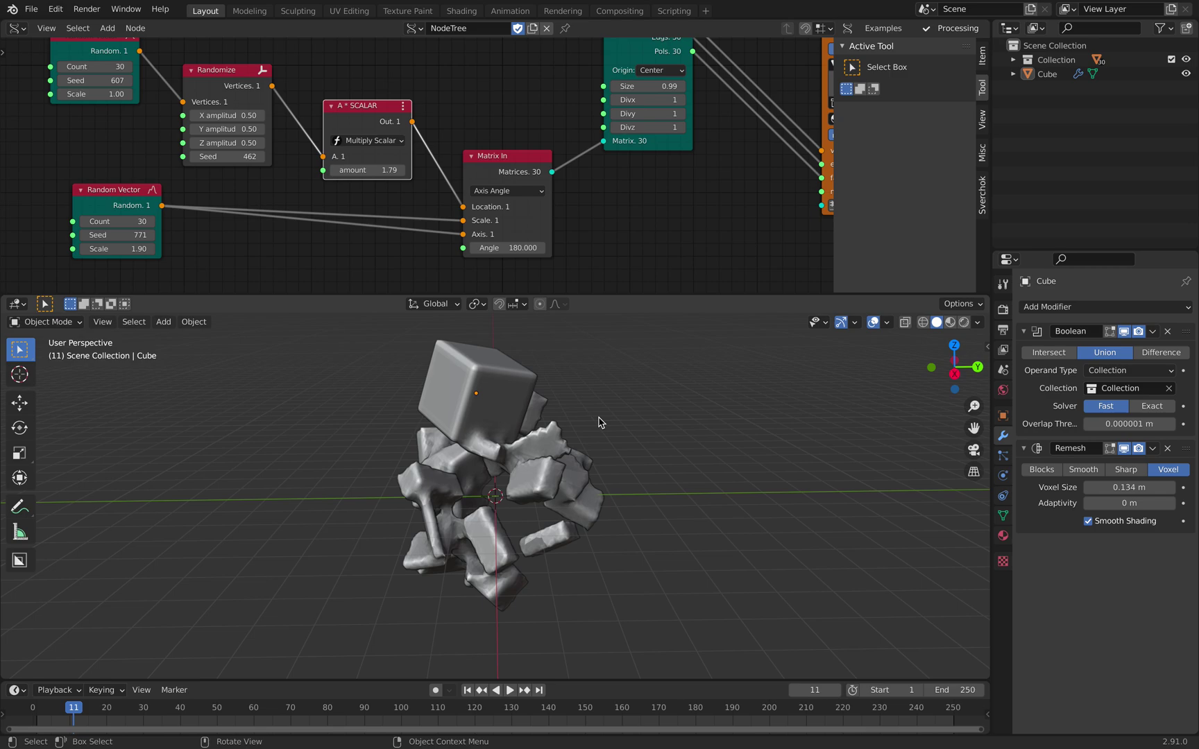